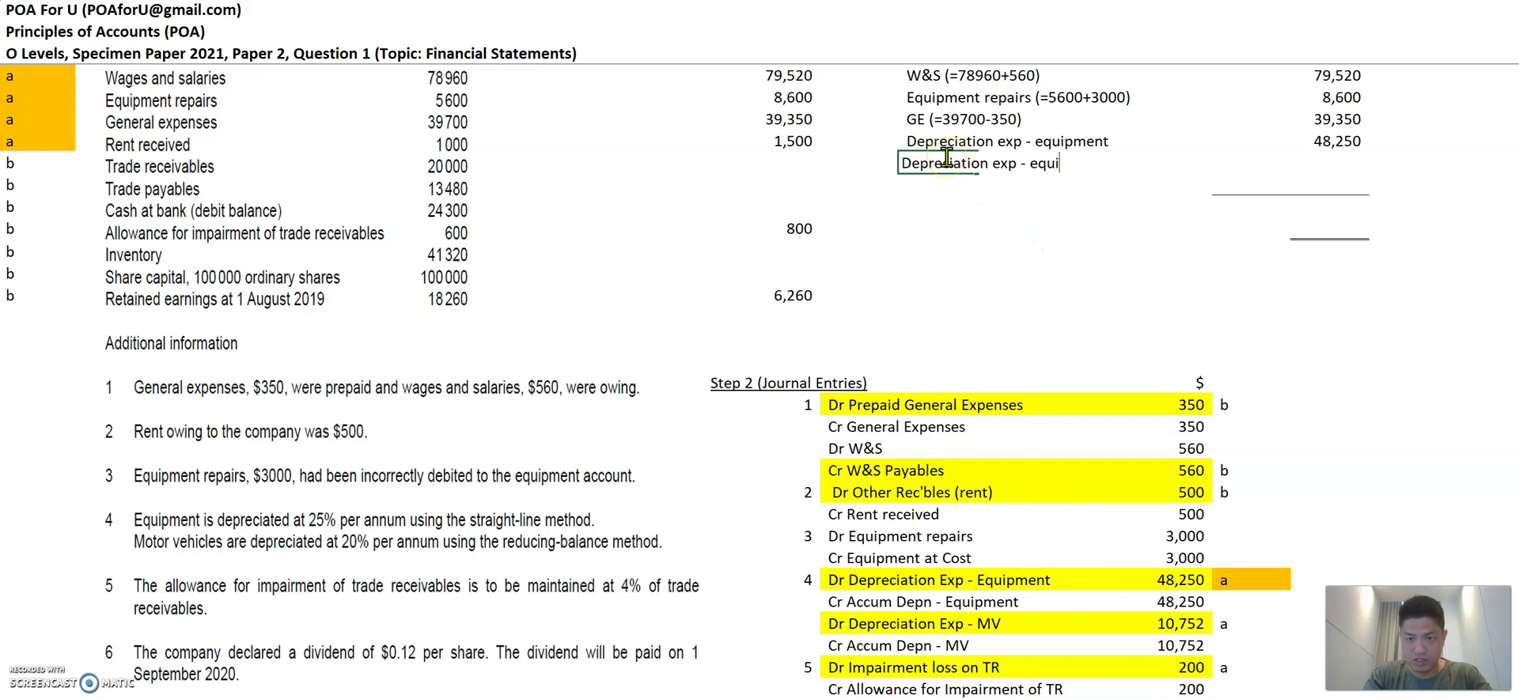
Step: Enter motor-vehicle depreciation expense of 10,752 and mark its journal entry 'a'
key("Right")
key("Right")
key("Right")
key("Right")
key("Right")
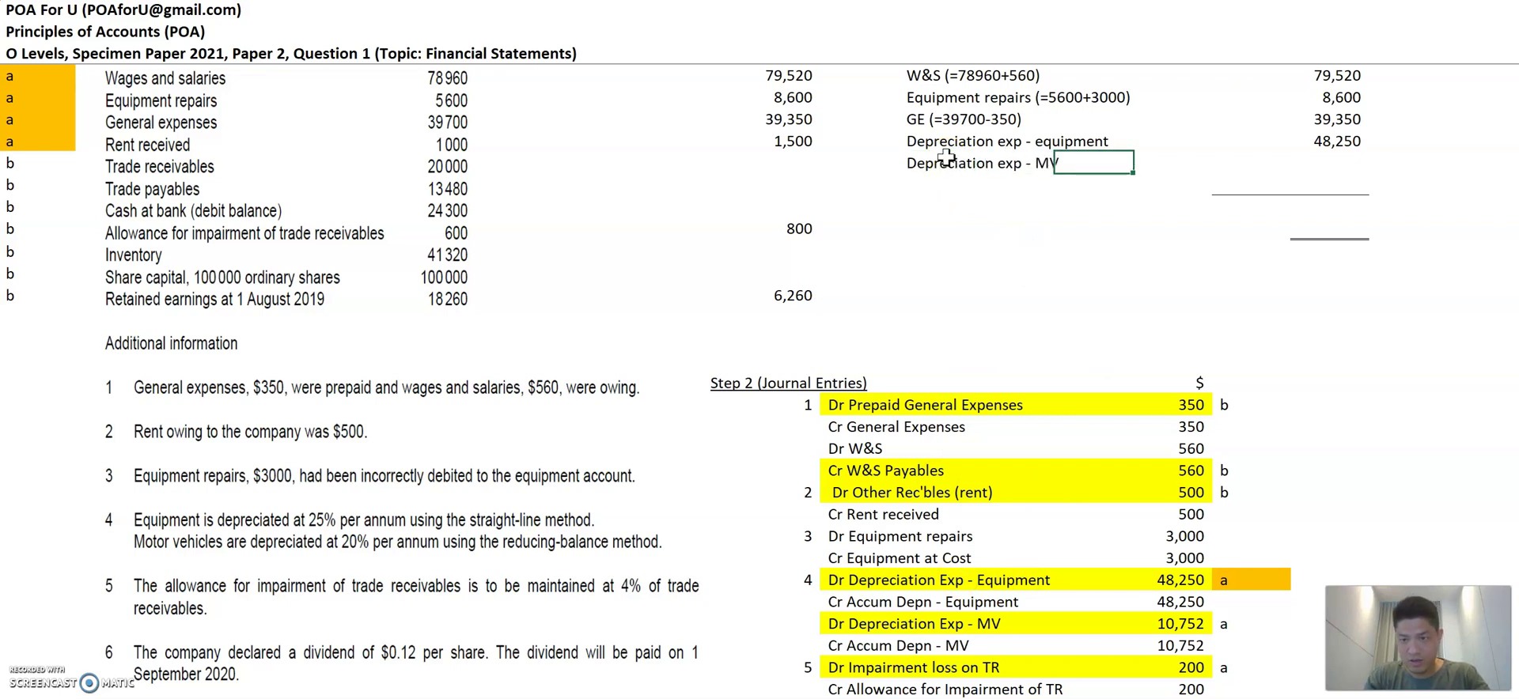
type("10752")
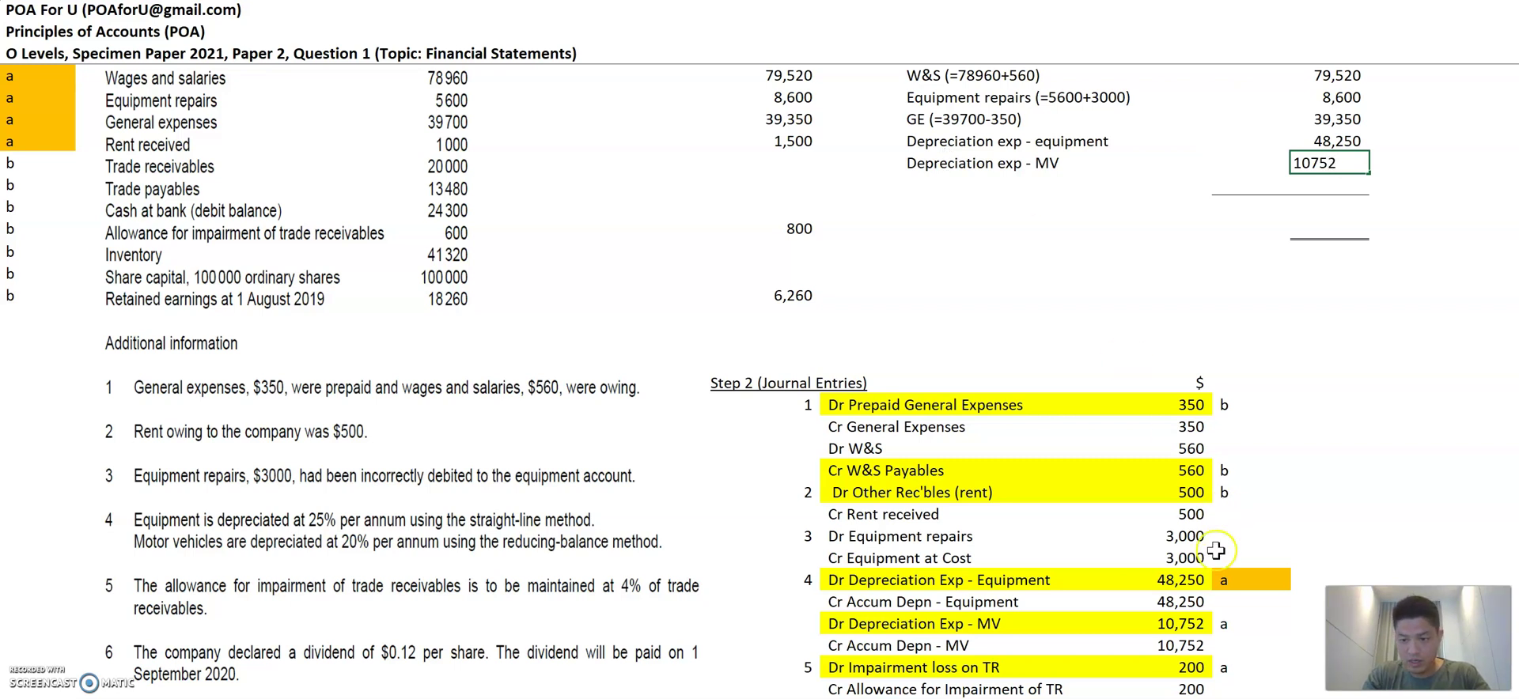
left_click(1228, 625)
type("a")
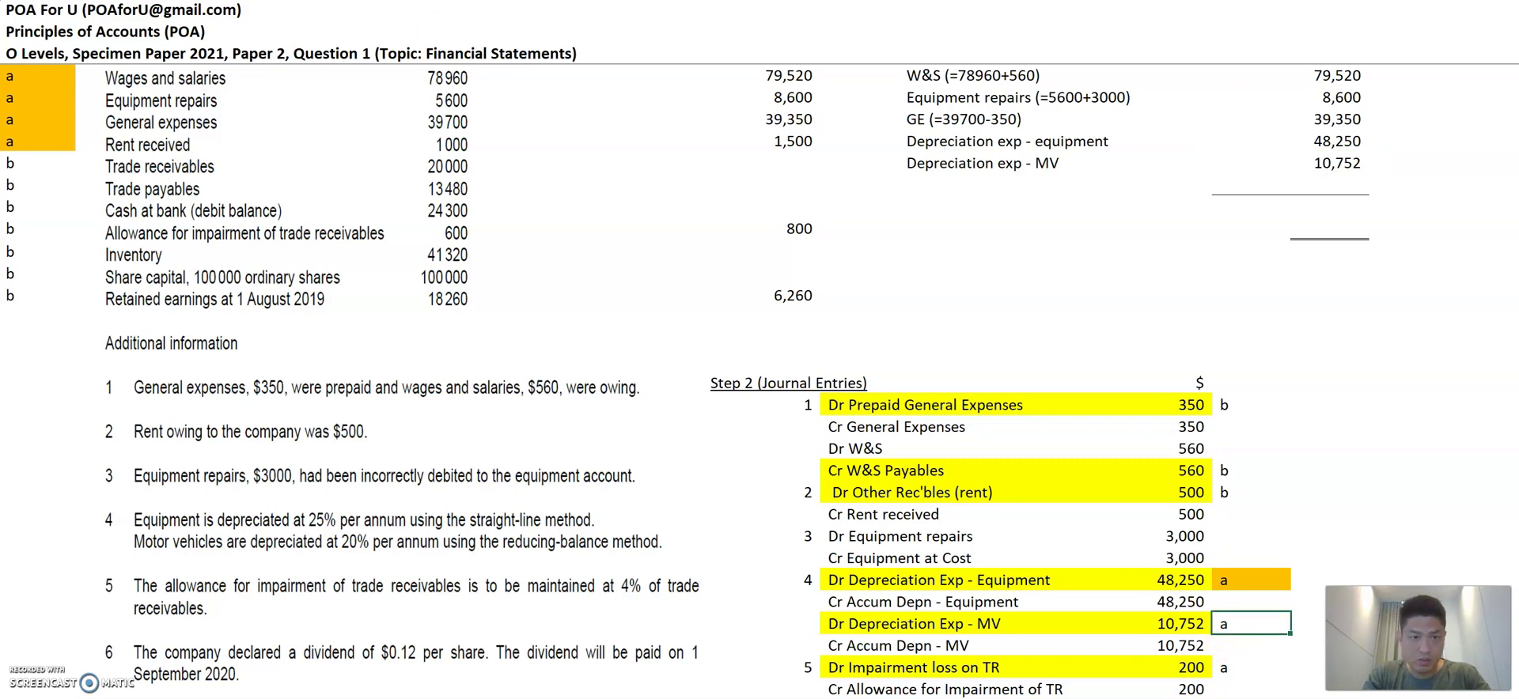
Step: Add an 'Impairment loss on TR' expense of 200 and mark its journal entry 'a'
left_click(935, 168)
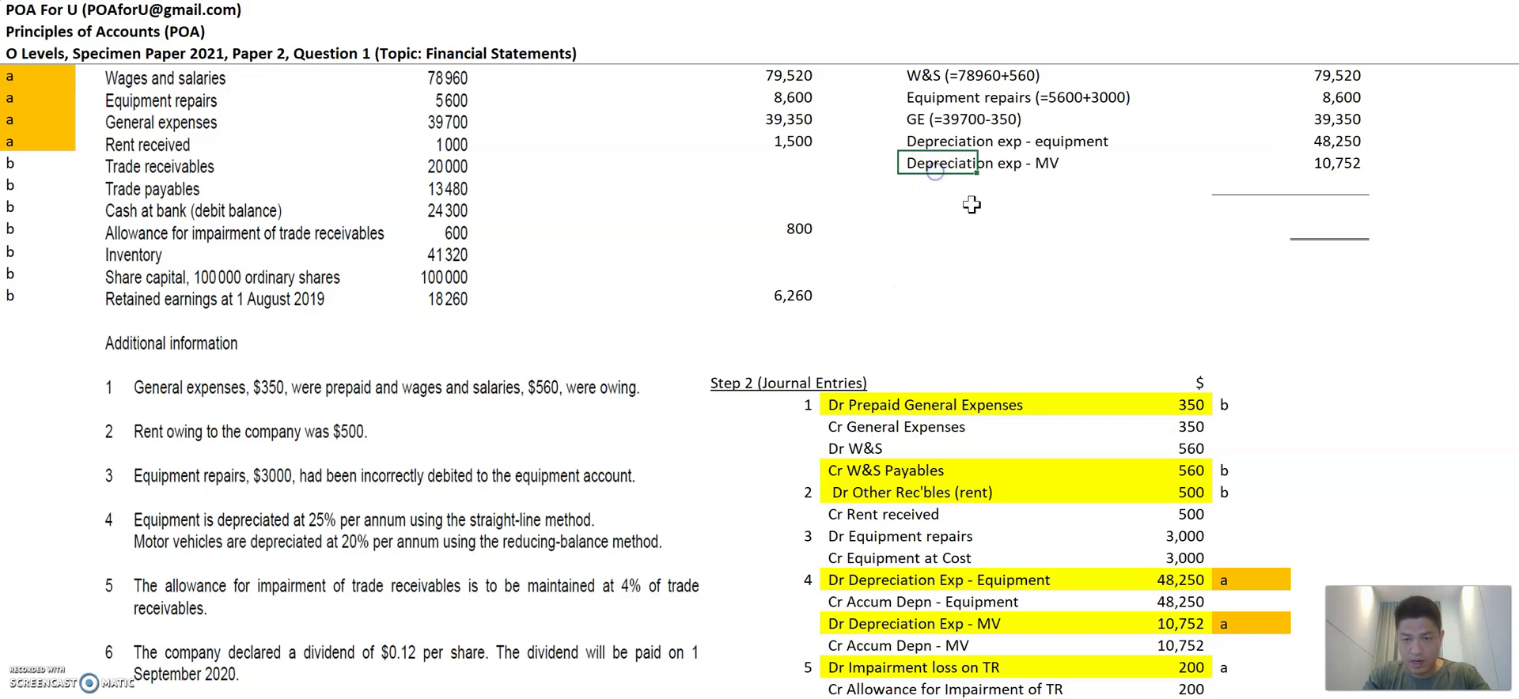
scroll(1052, 274, "down", 1)
left_click(944, 163)
type("Impairment loss")
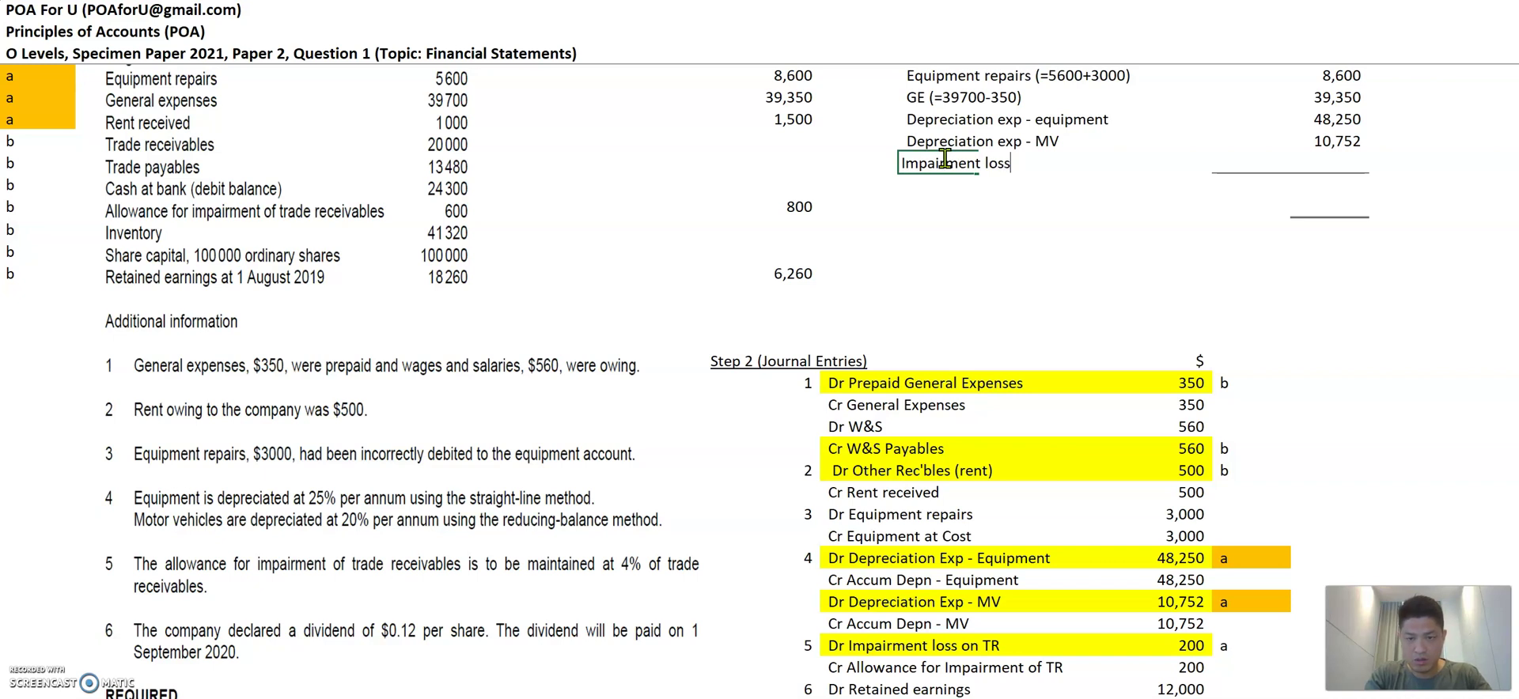
type(" on TR")
key("Tab")
key("Tab")
key("Tab")
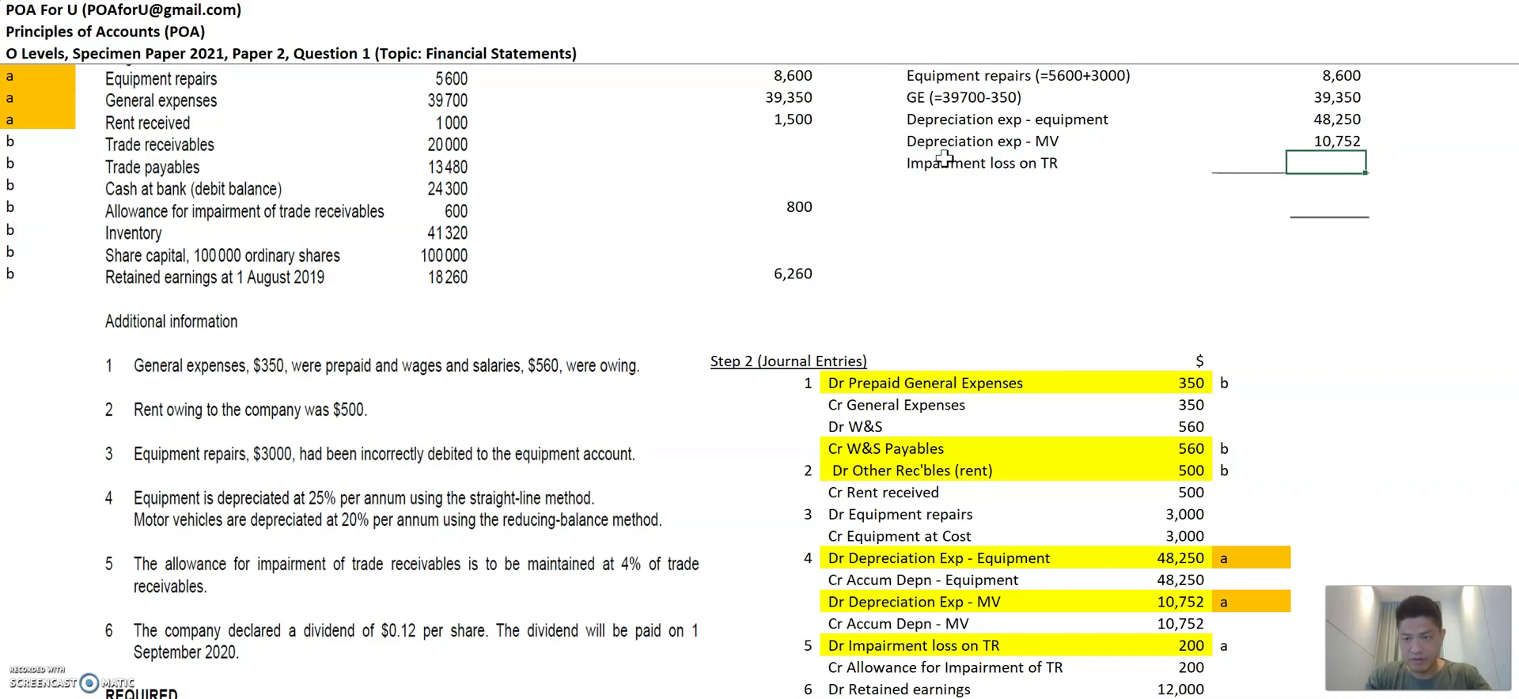
type("200")
key("Return")
left_click(1223, 650)
type("a")
key("F4")
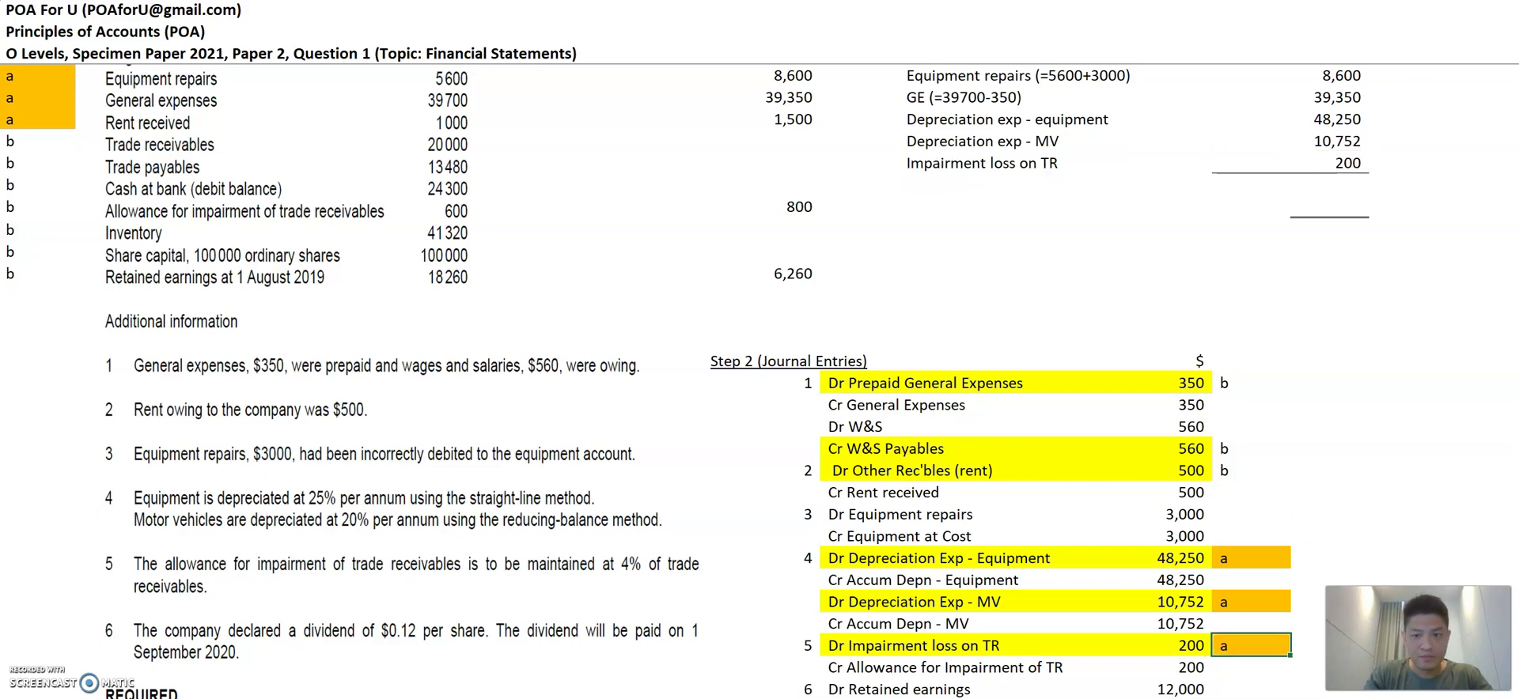
scroll(1163, 252, "down", 2)
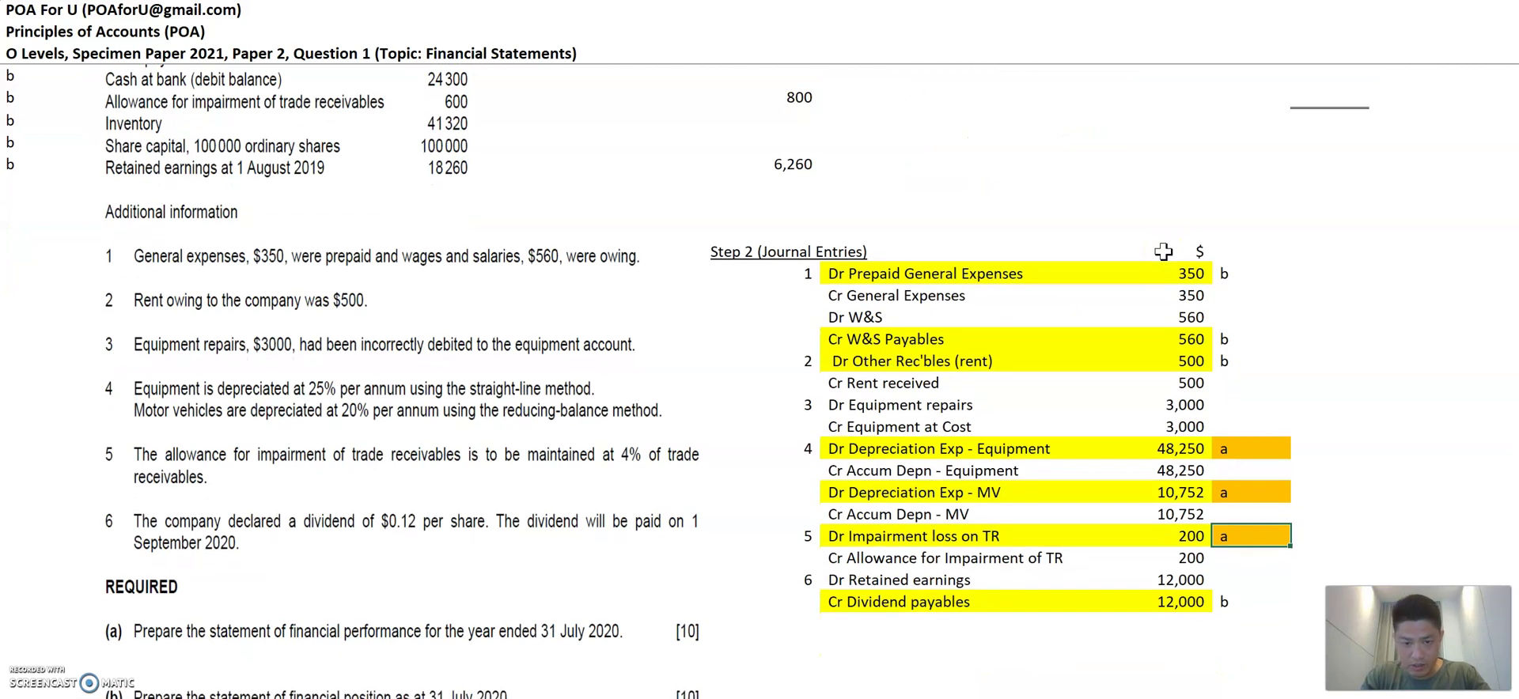
scroll(1163, 252, "up", 5)
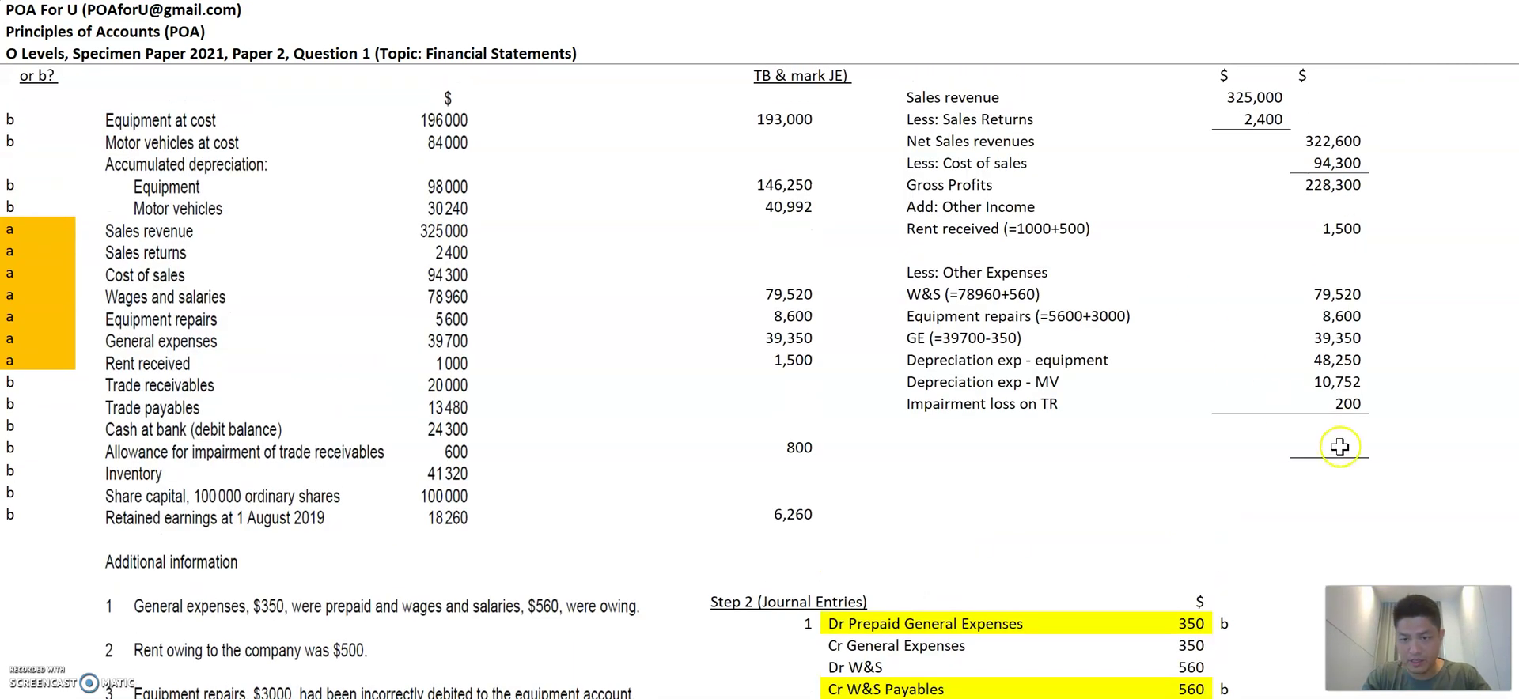
Step: Move the six expense amounts, 79,520 down to 200, one column left
left_click(1346, 428)
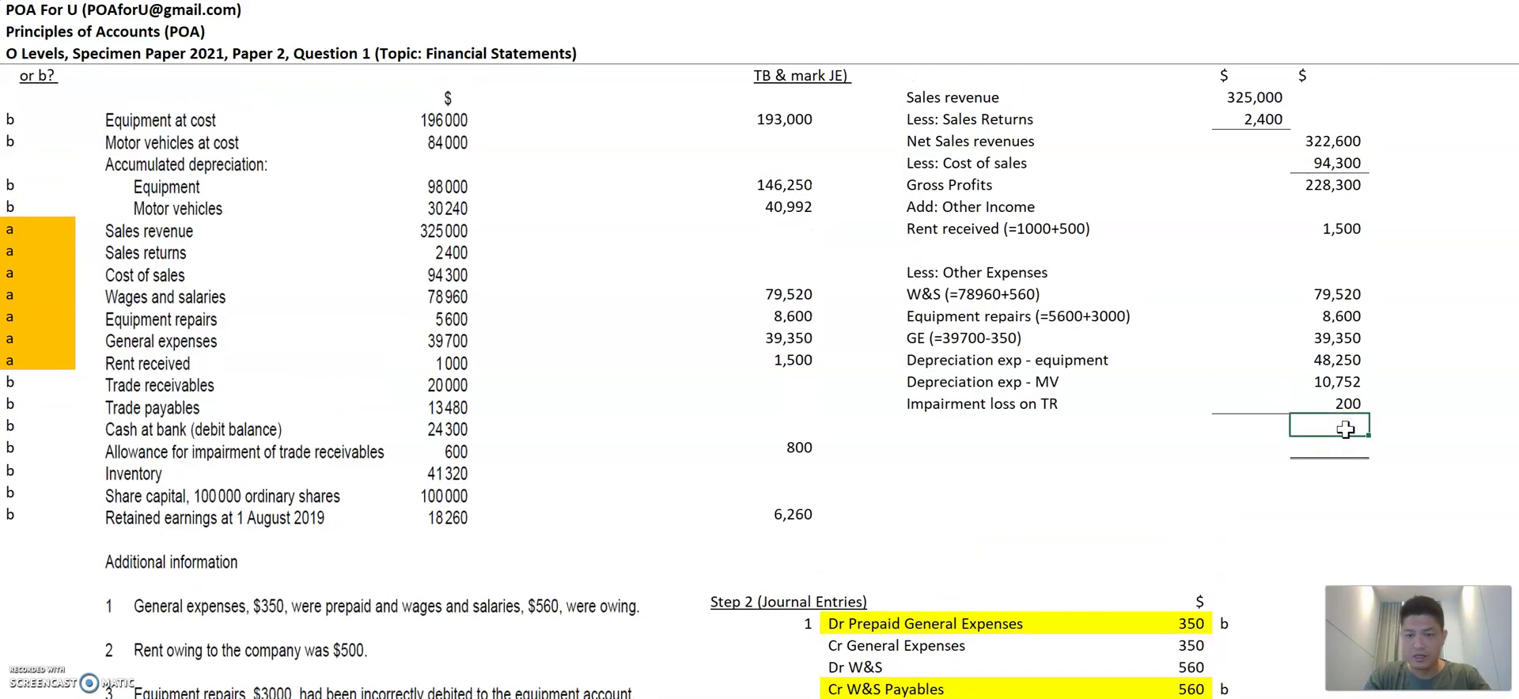
key("Up")
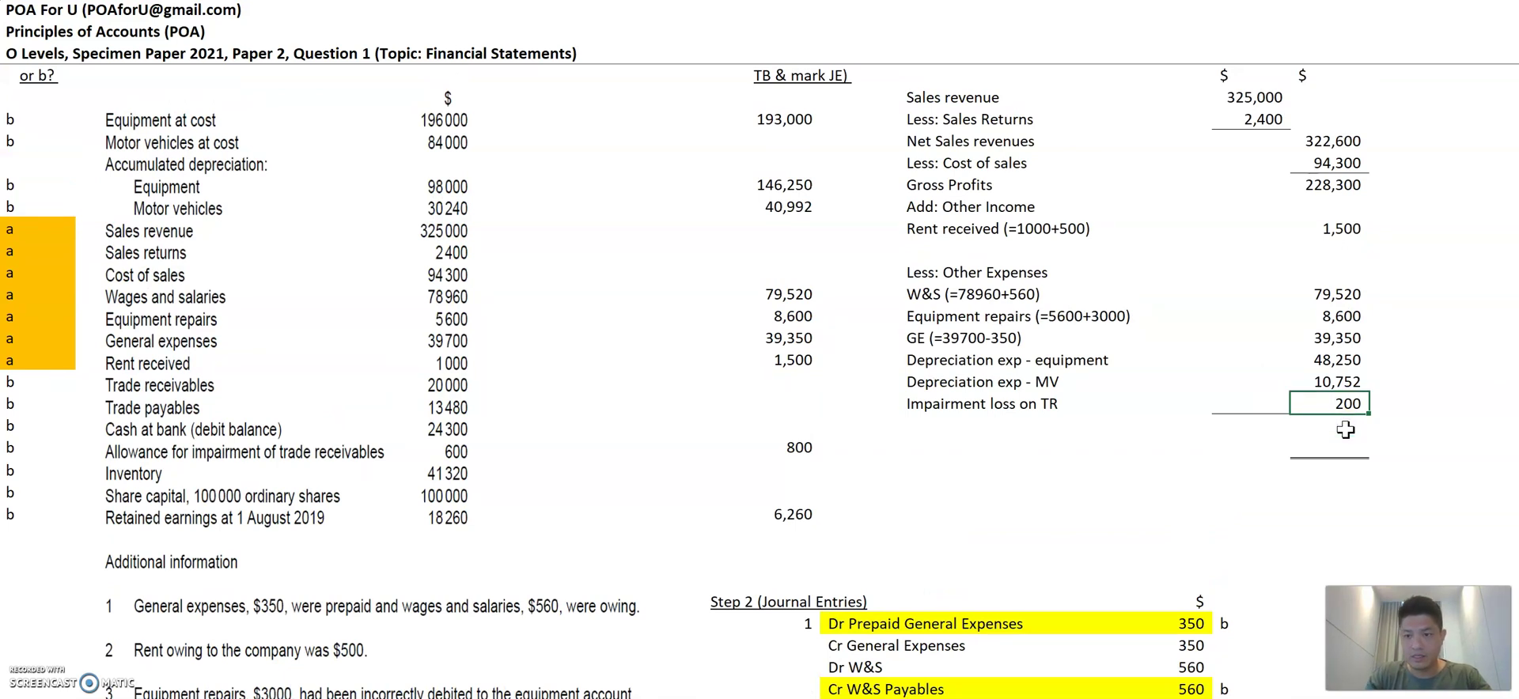
key("shift+Up")
key("shift+Up")
key("shift+Up")
key("shift+Up")
key("shift+Up")
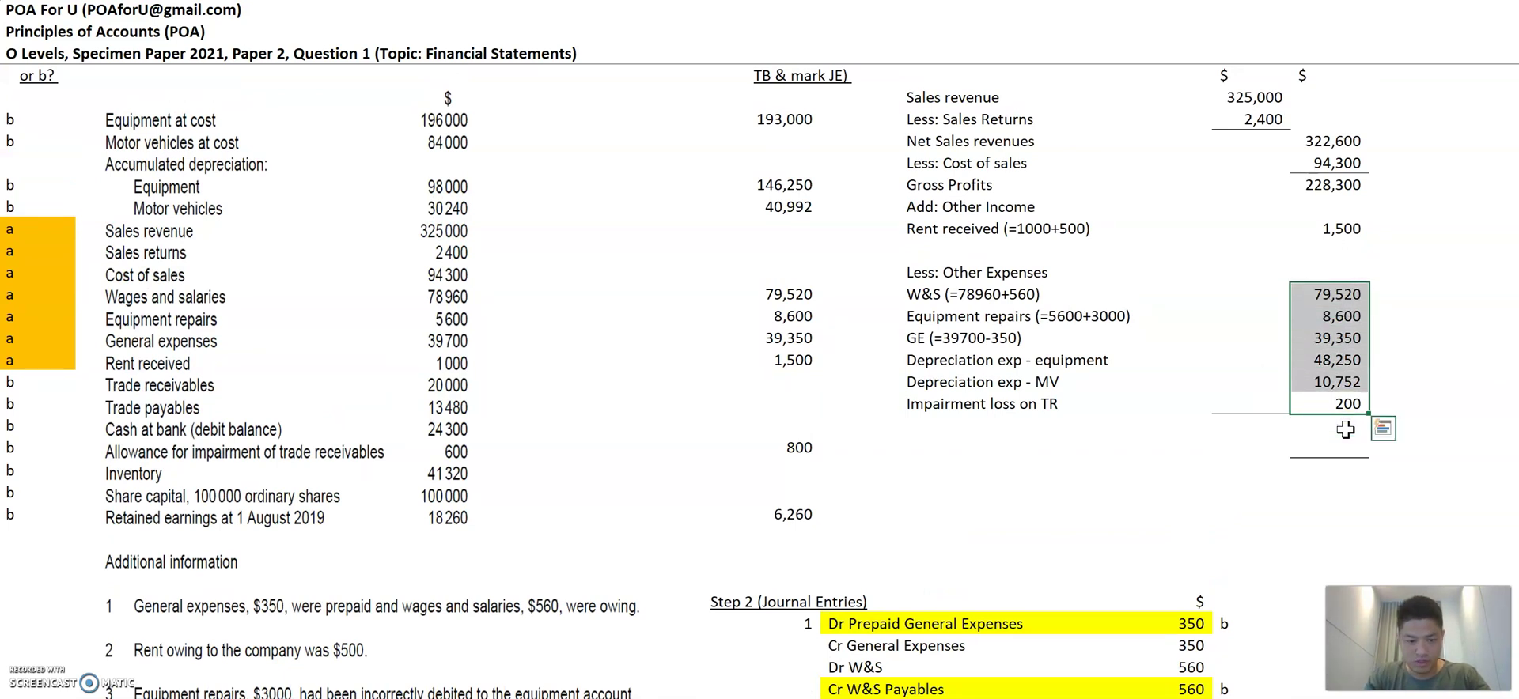
key("ctrl+c")
key("Left")
key("Up")
key("Up")
key("Up")
key("Up")
key("Up")
key("Up")
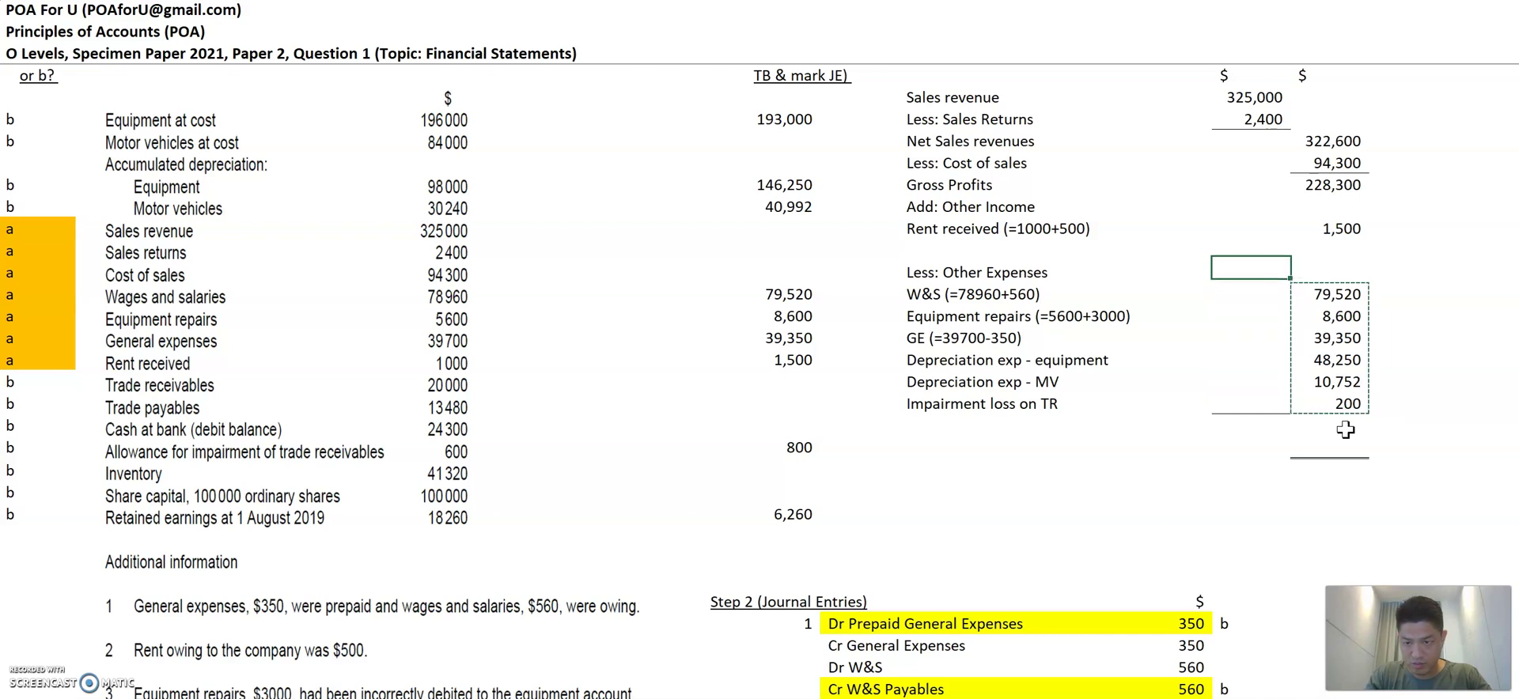
key("Down")
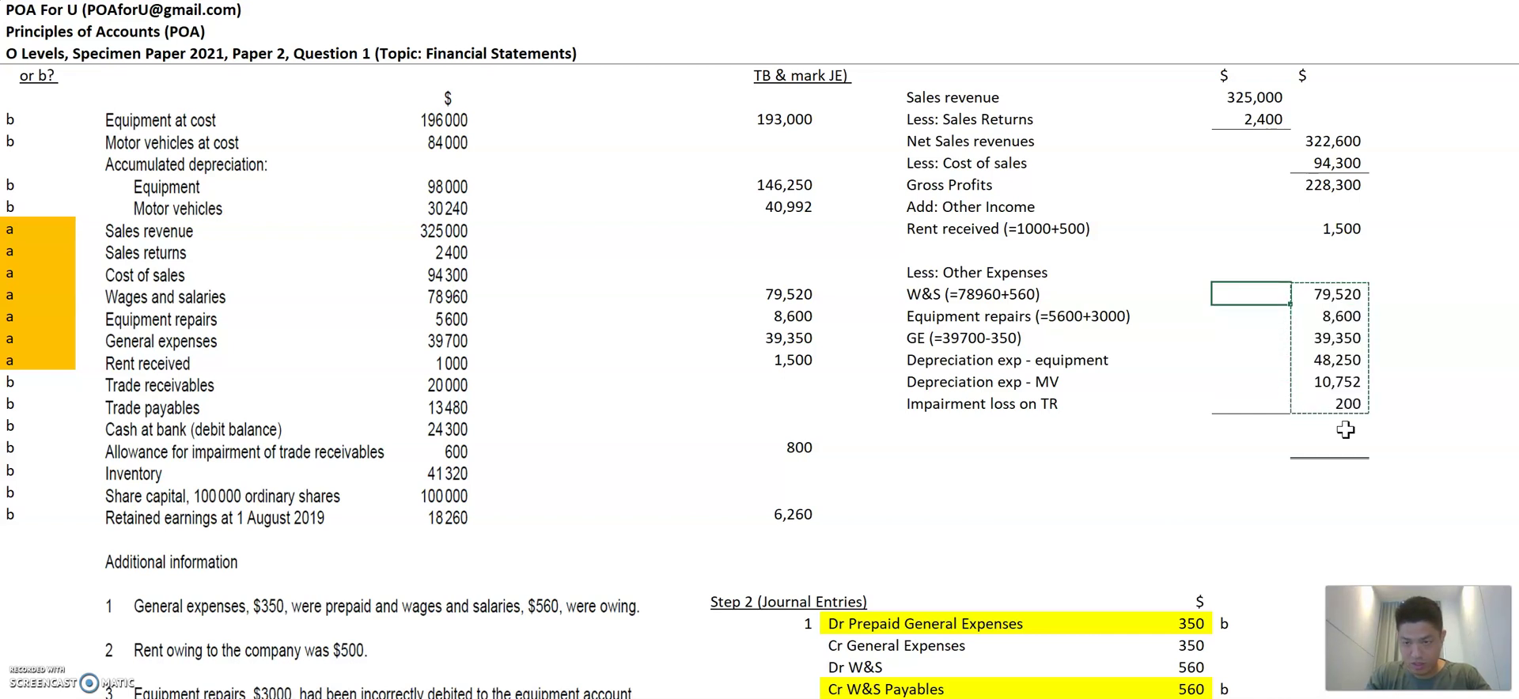
key("ctrl+v")
key("Down")
key("Down")
key("Down")
key("Down")
key("Down")
key("Right")
Step: Total the six expense amounts with =SUM(P15:P20), giving 186,672
type("=su")
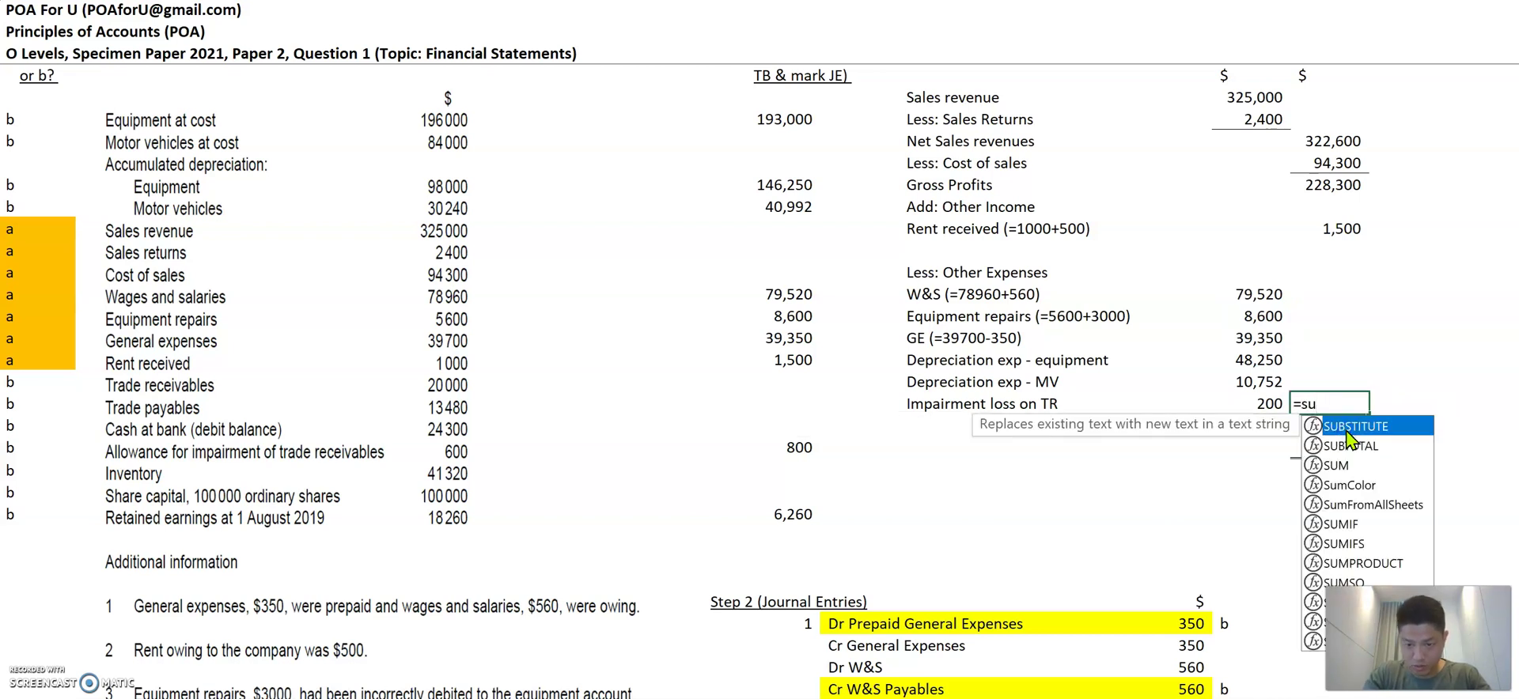
key("Escape")
key("Escape")
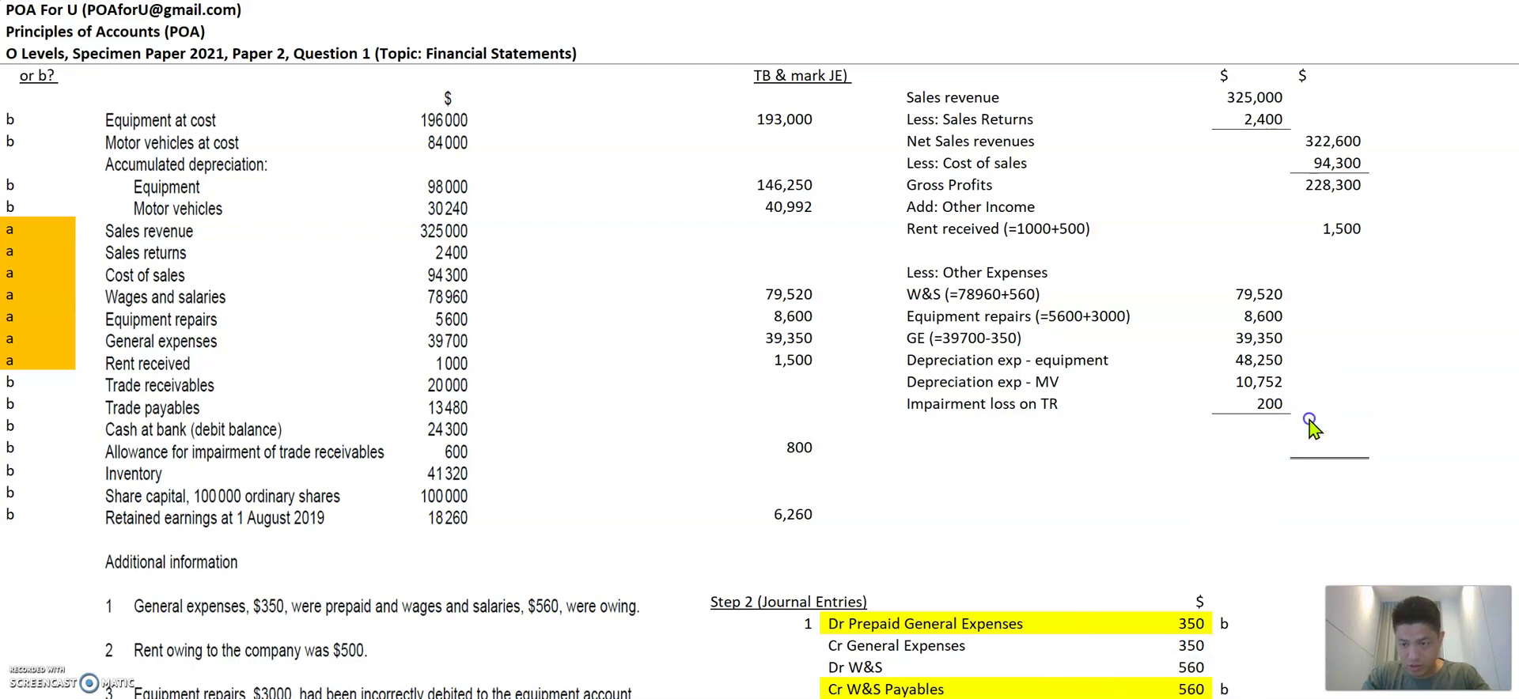
type("=su")
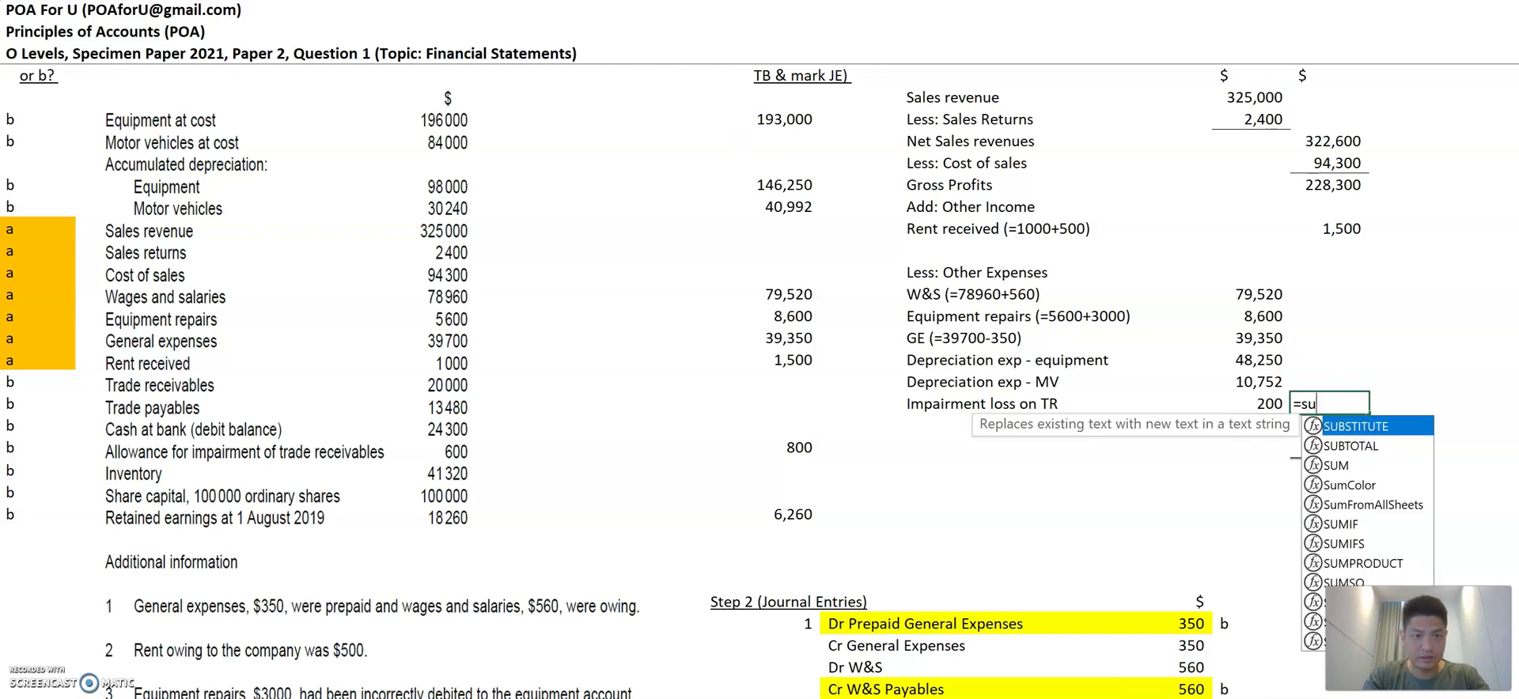
type("m(")
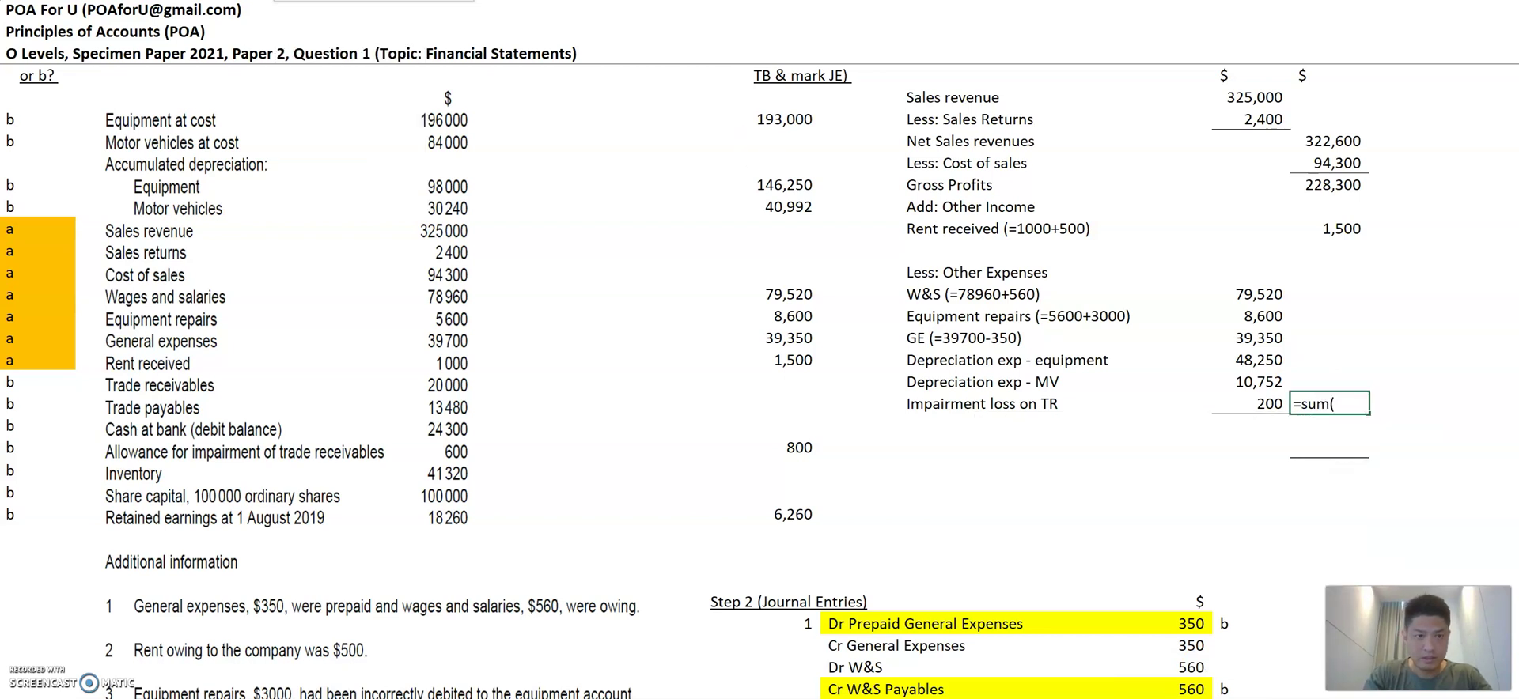
left_click_drag(1258, 294, 1260, 398)
key("Return")
Step: Add a 'Profit for the year' label beneath the expenses total
key("Left")
key("Left")
key("Left")
key("Down")
key("Left")
key("Down")
key("Left")
key("Up")
key("Right")
key("Right")
key("Right")
key("Right")
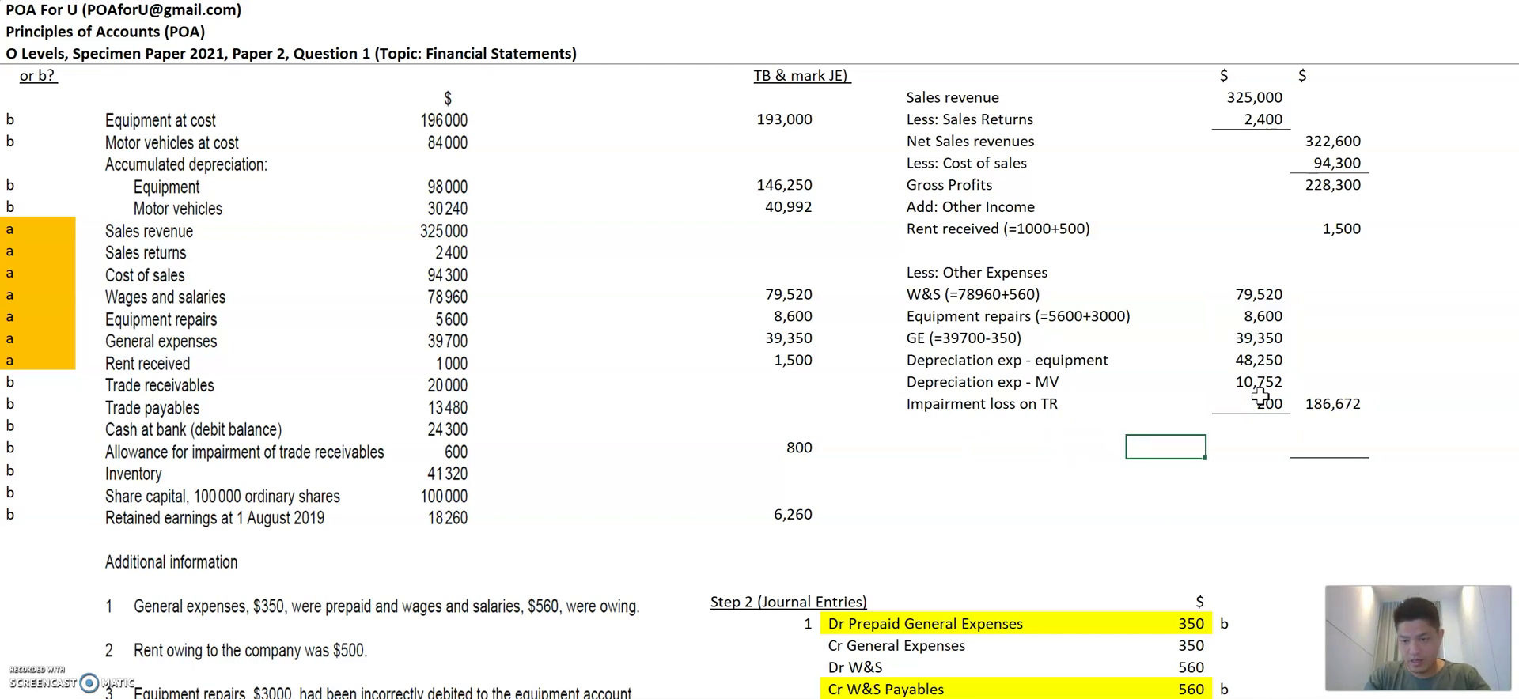
key("Left")
key("Left")
key("Left")
key("Left")
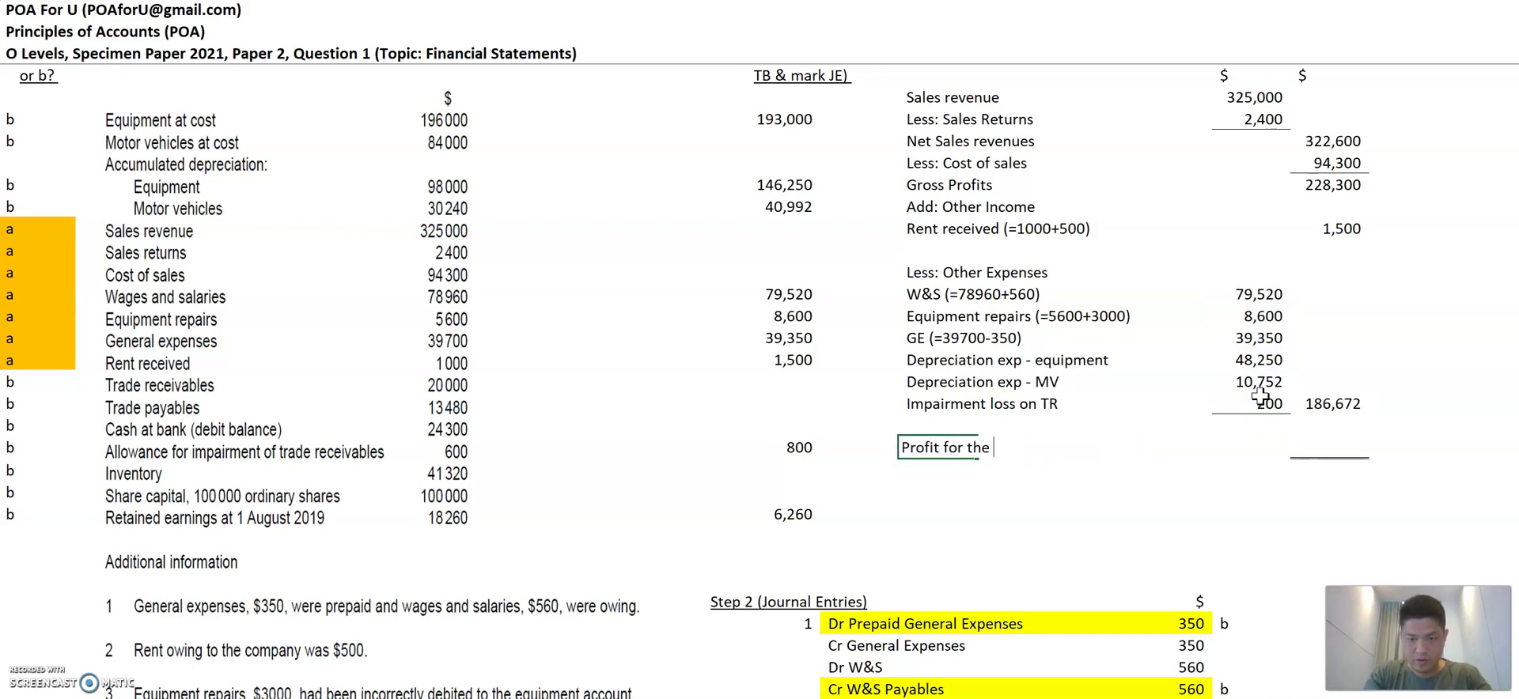
key("Right")
key("Right")
key("Right")
key("Right")
key("Right")
type("=")
scroll(1347, 234, "up", 1)
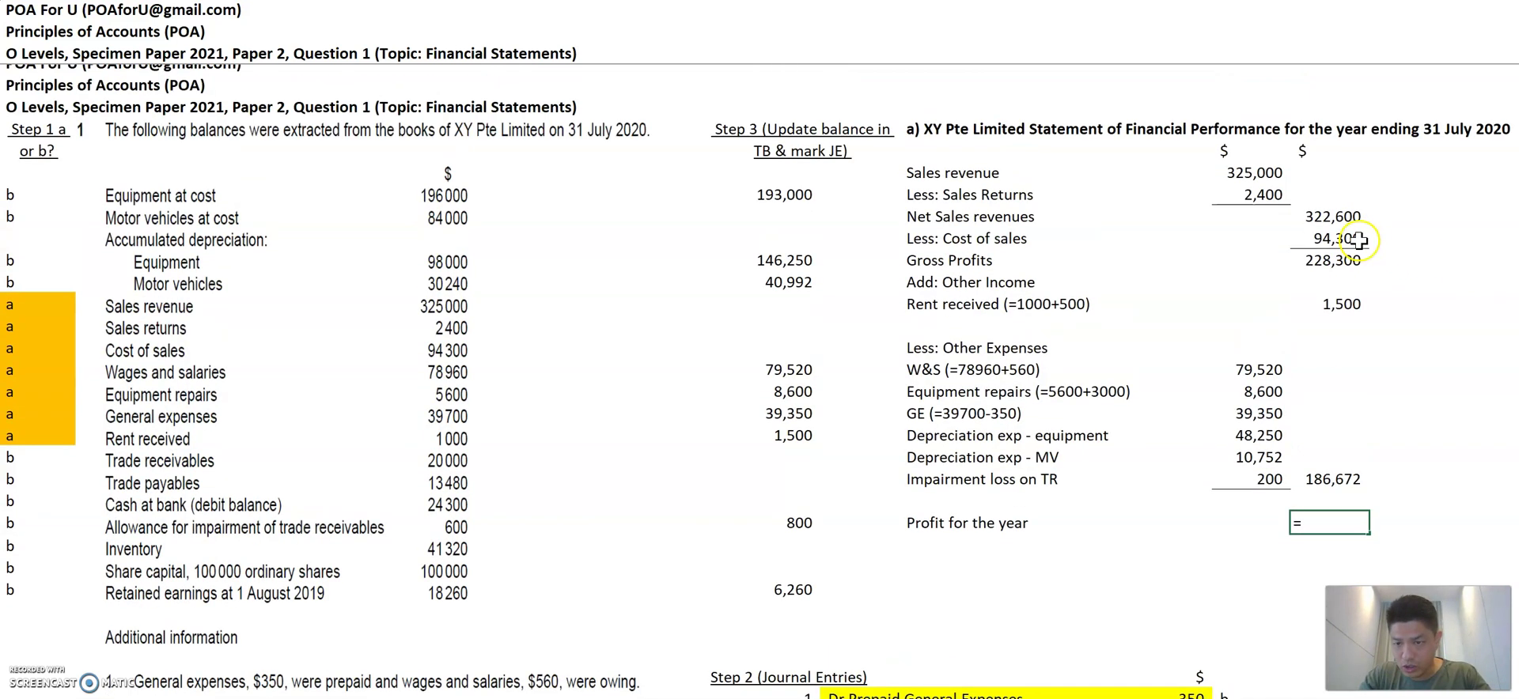
Step: Calculate profit for the year as Gross Profits plus Rent received minus total expenses, giving 43,128
left_click(1335, 204)
type("+")
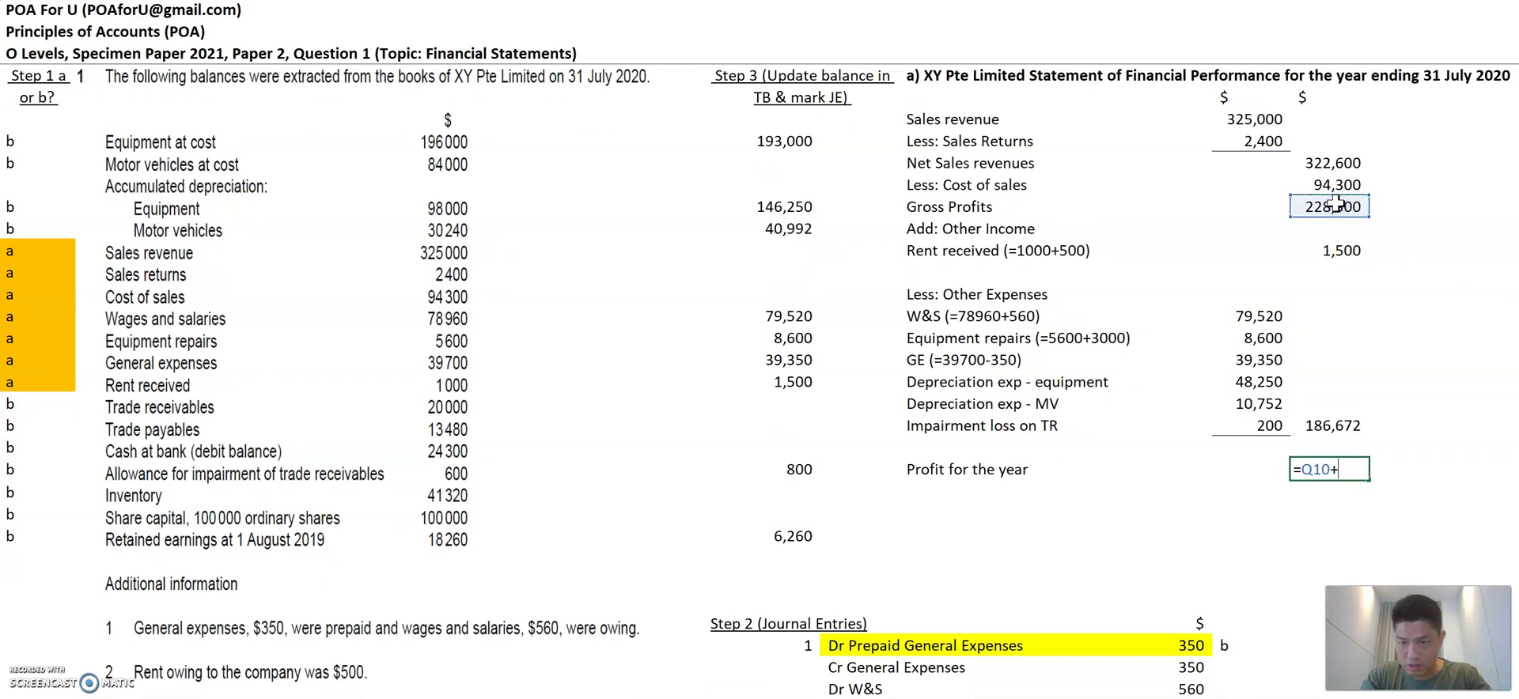
left_click(1351, 251)
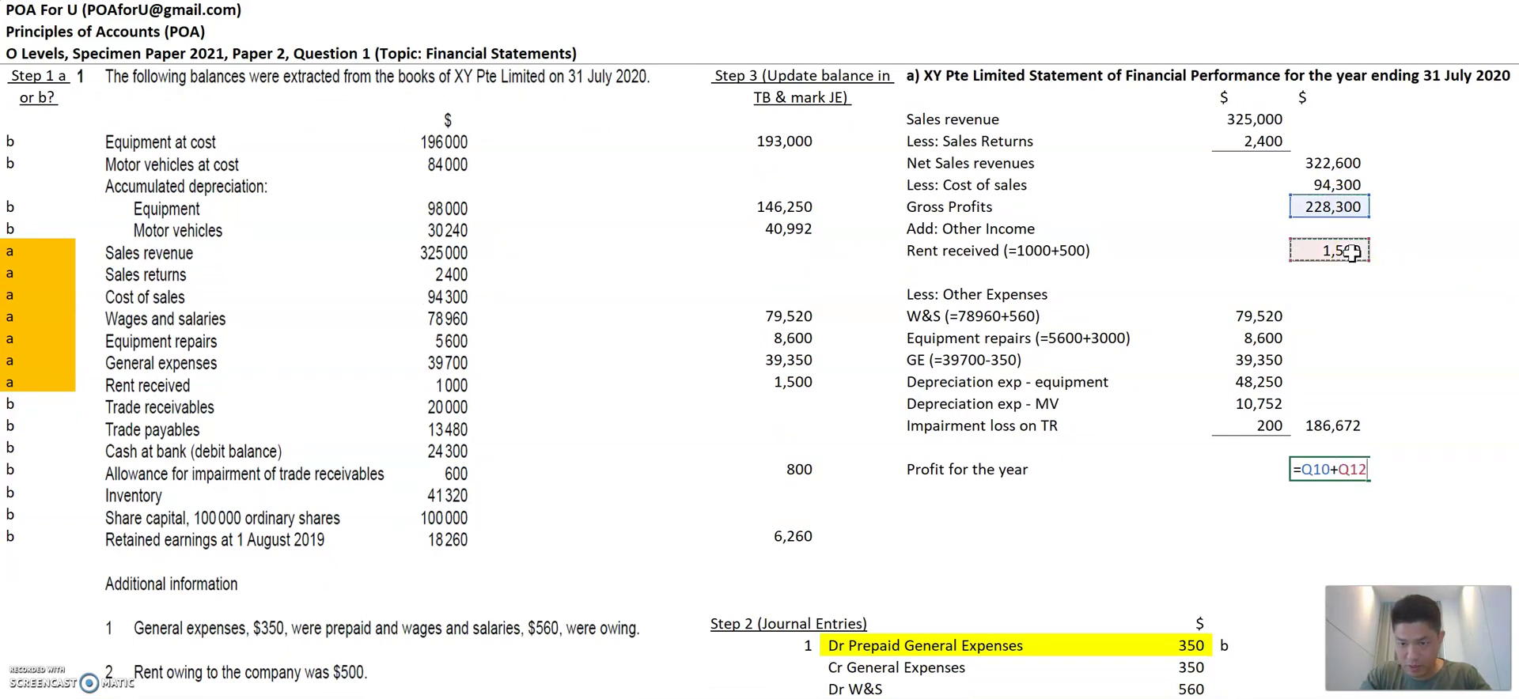
type("-")
left_click(1329, 427)
key("Return")
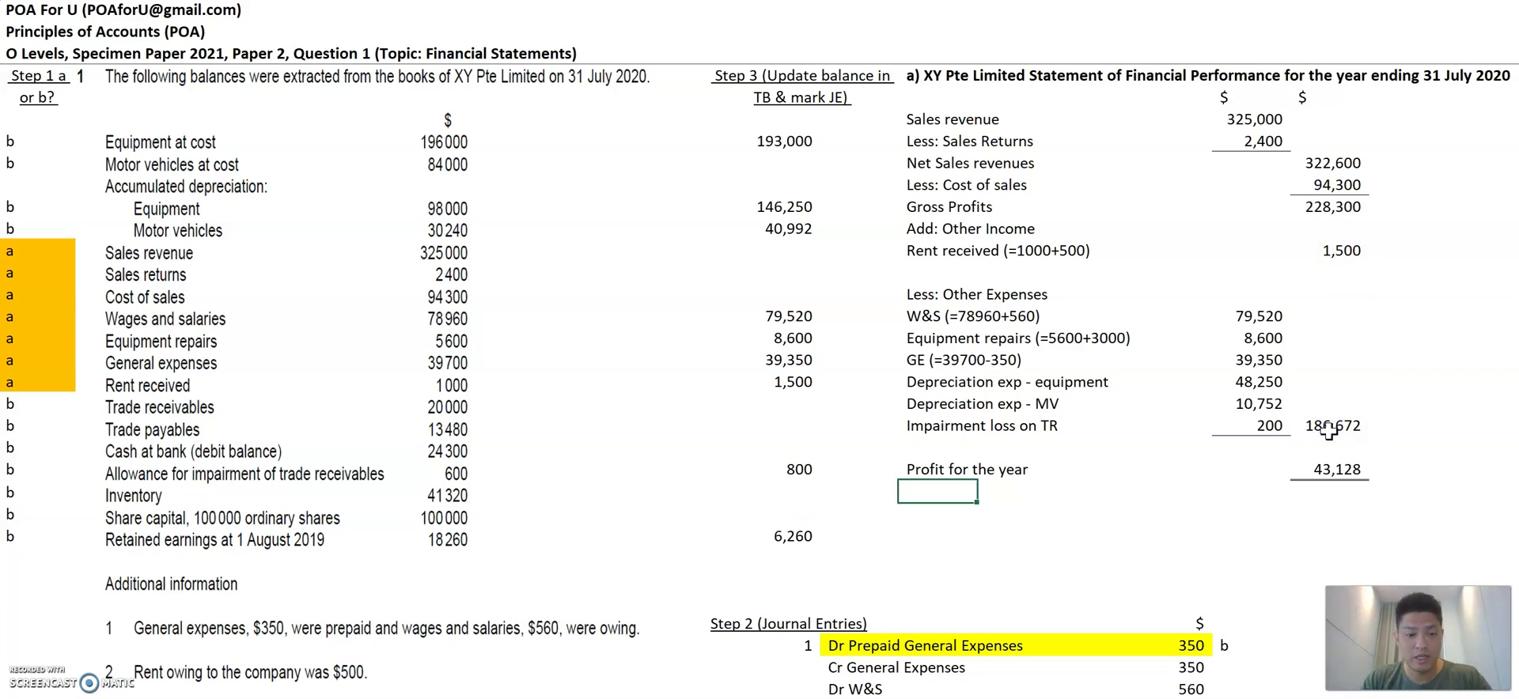
Step: Mark the 43,128 profit for the year with 'b'
left_click(928, 76)
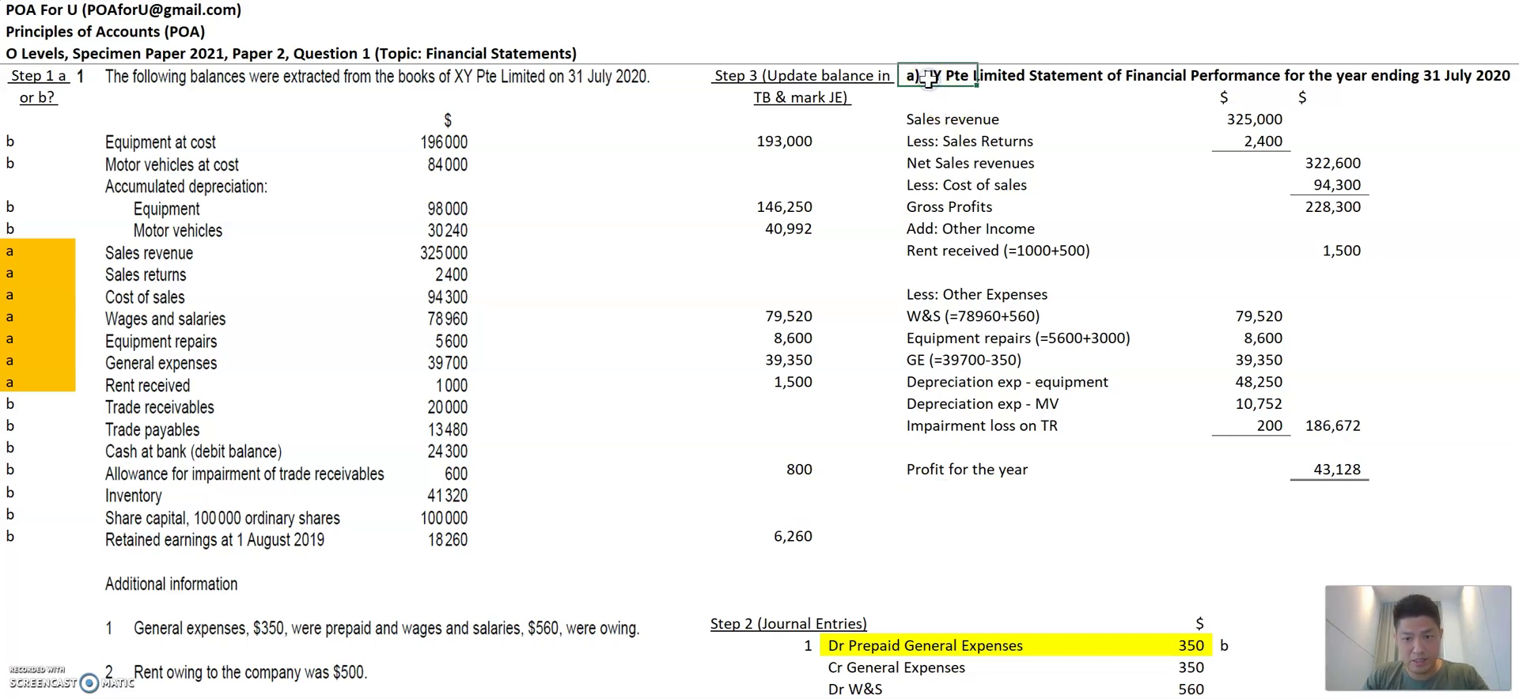
key("shift+Down")
key("shift+Down")
key("shift+Down")
key("shift+Down")
key("shift+Down")
key("shift+Down")
key("shift+Down")
key("shift+Down")
key("shift+Down")
key("shift+Down")
key("shift+Down")
key("shift+Down")
key("shift+Down")
key("shift+Down")
key("shift+Down")
key("shift+Down")
key("shift+Down")
key("shift+Down")
key("shift+Down")
key("Right")
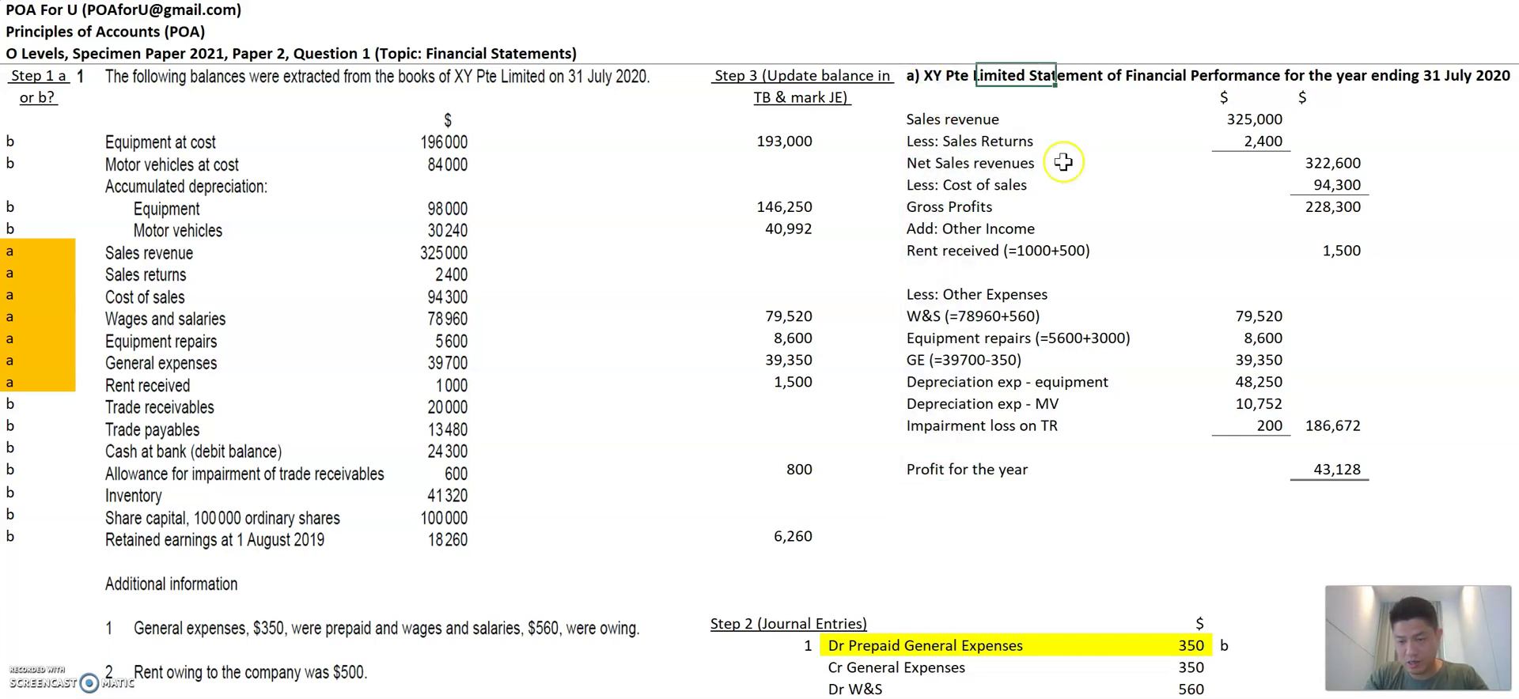
left_click(1385, 464)
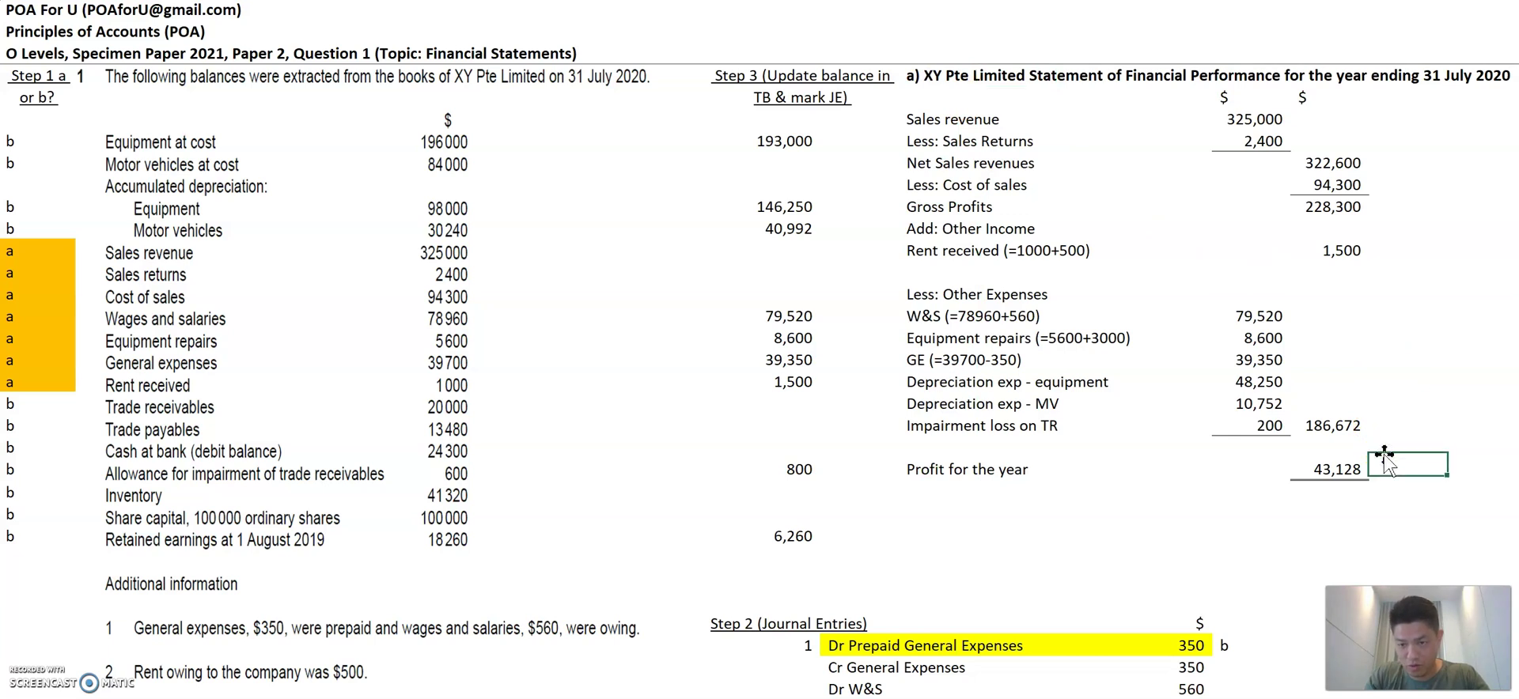
left_click(1385, 463)
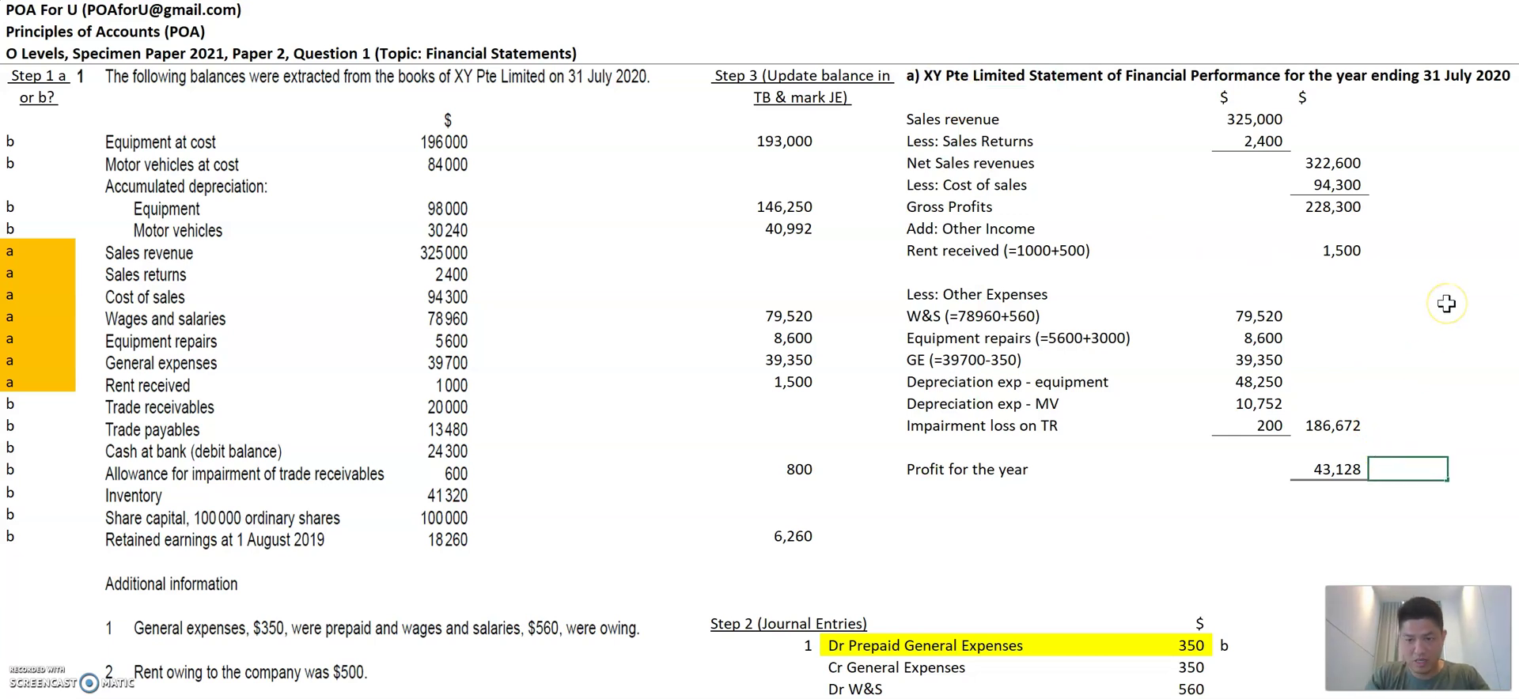
left_click(1408, 1)
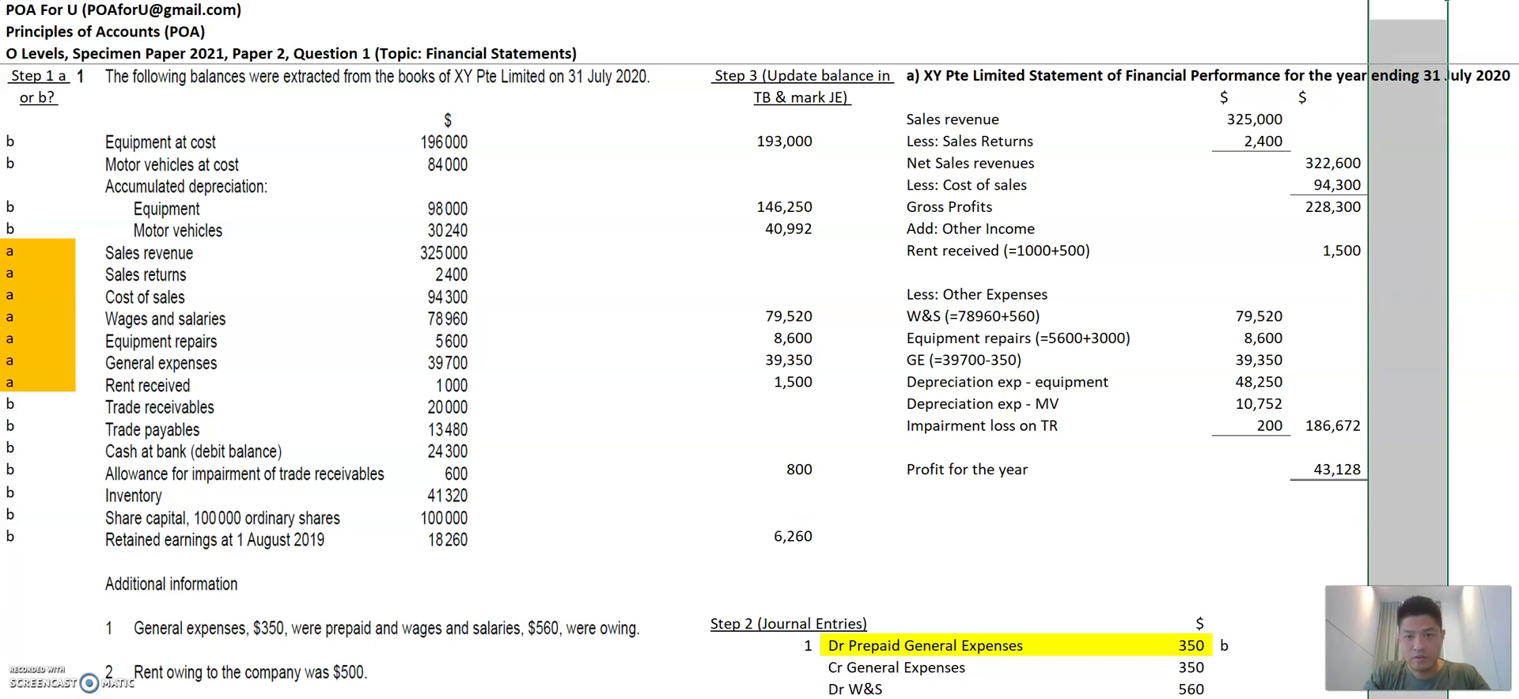
left_click(1404, 468)
type("b")
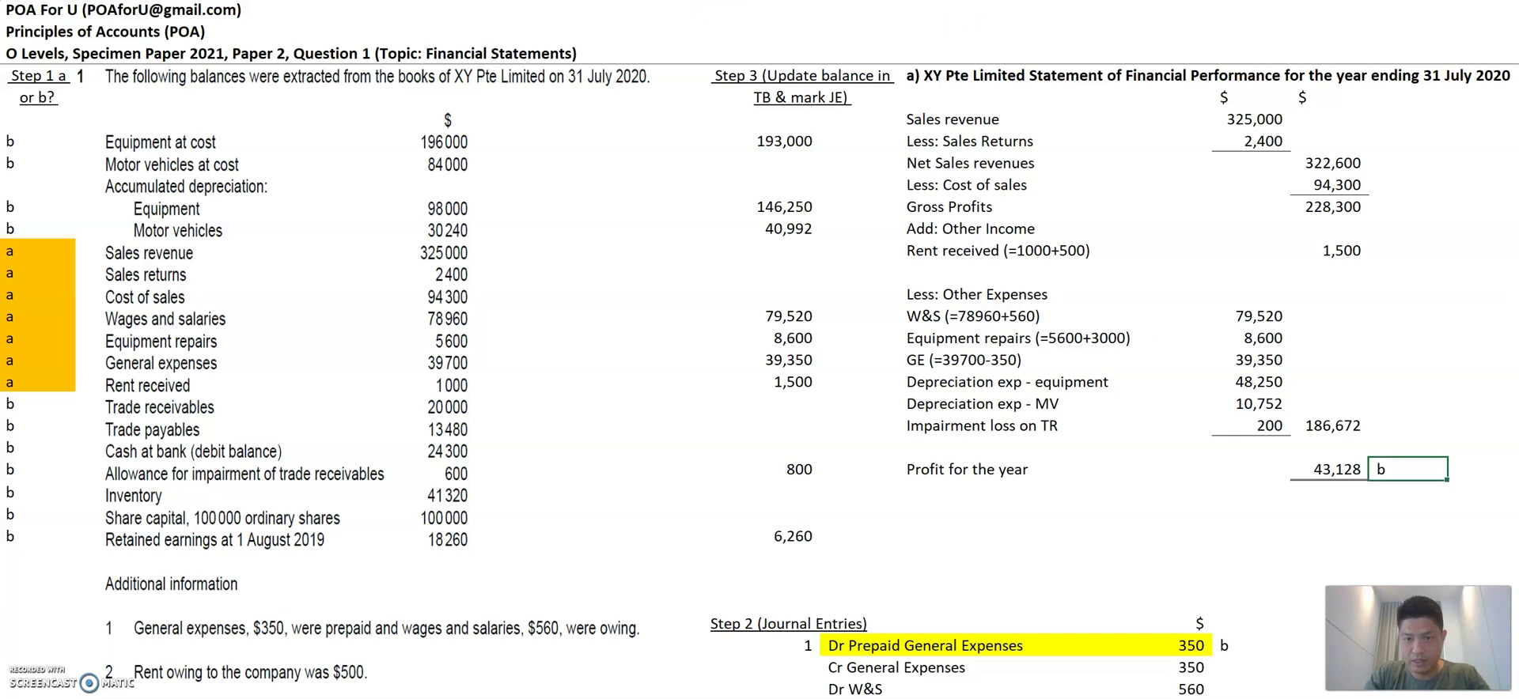
Step: Select the financial performance statement, then select the financial position statement title further down
mouse_move(945, 76)
left_mouse_down()
mouse_move(1244, 258)
mouse_move(1400, 470)
left_mouse_up()
scroll(1132, 506, "down", 10)
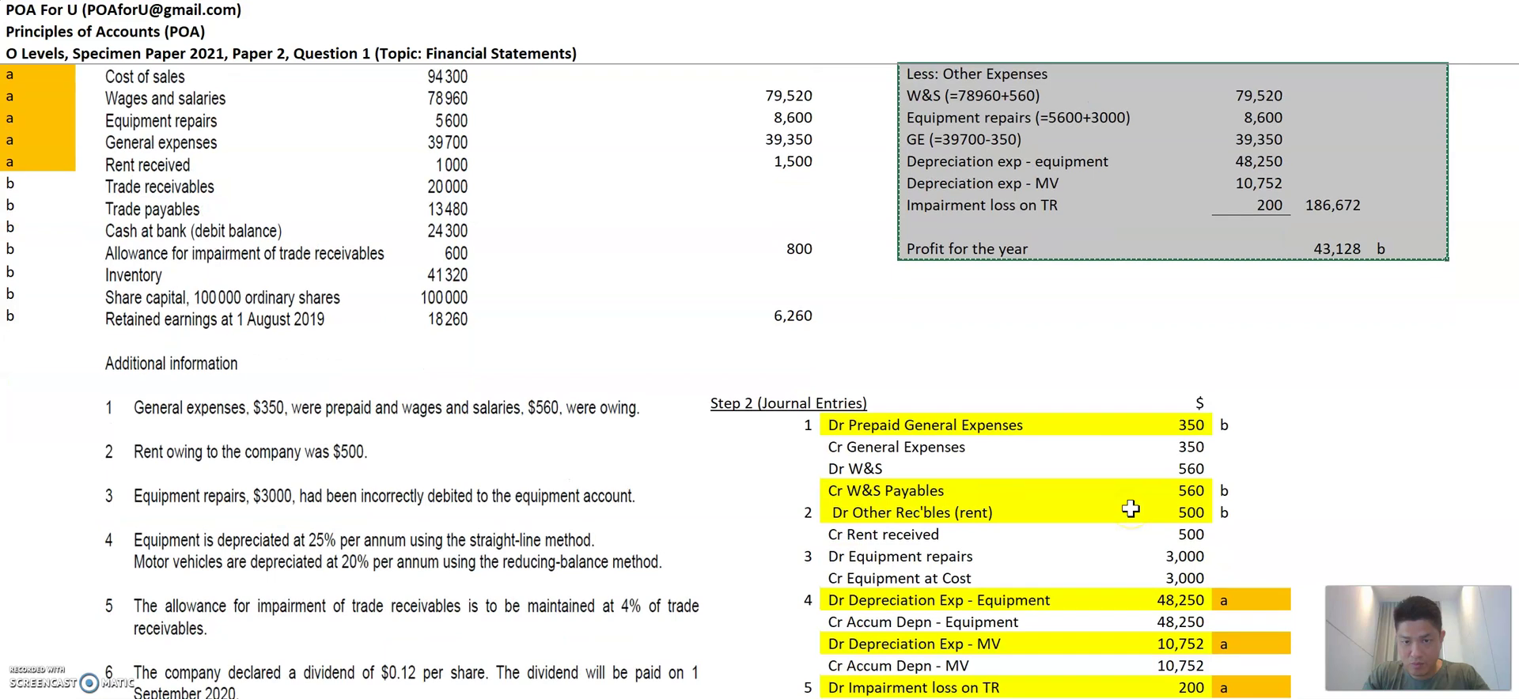
left_click(879, 515)
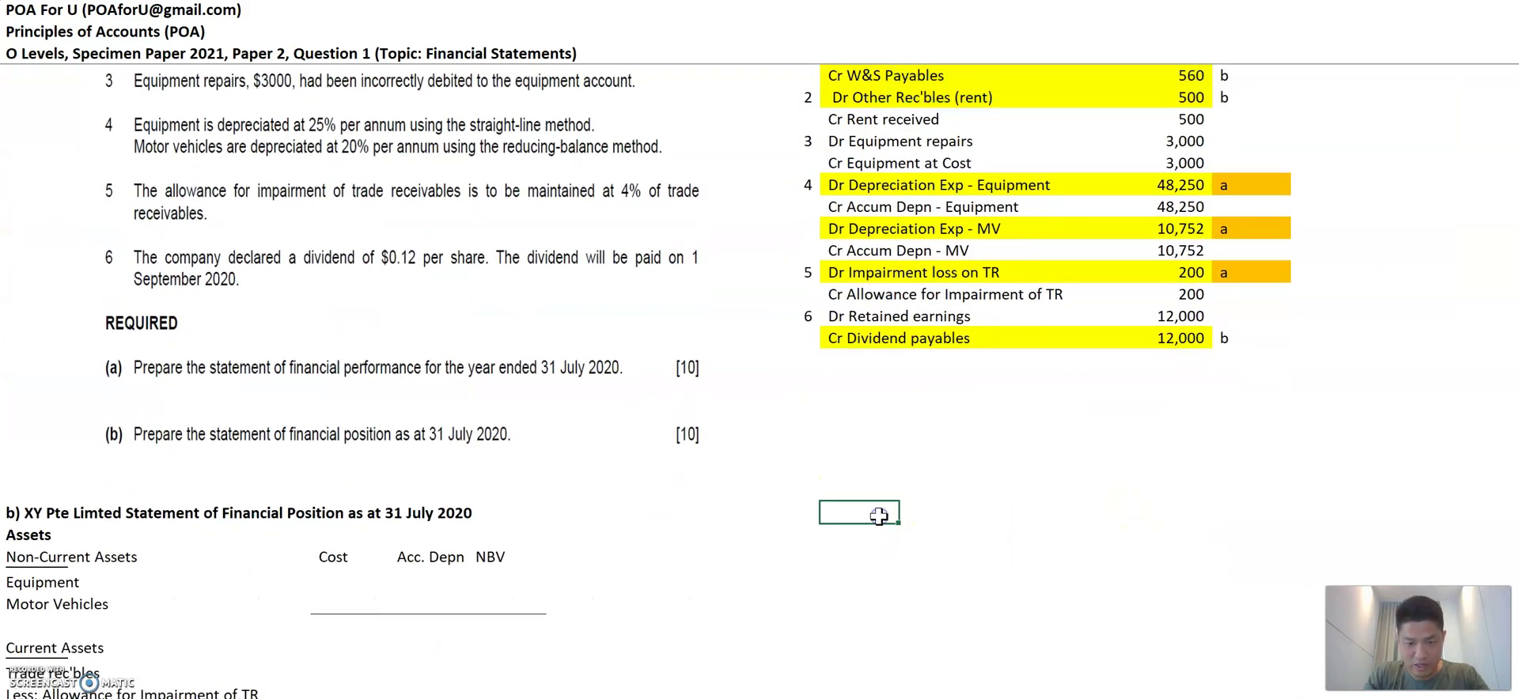
left_click(16, 510)
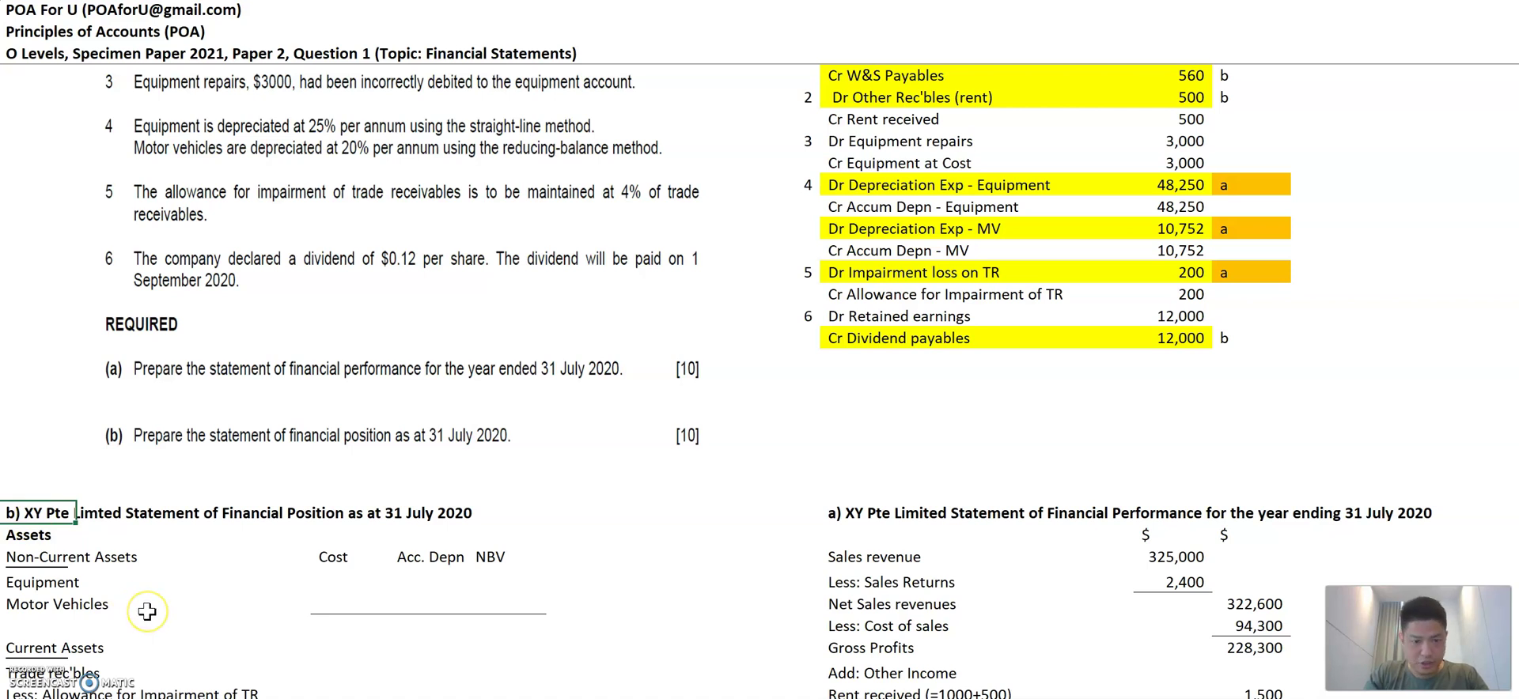
Step: Copy the Statement of Financial Position template into the cell beside the Step 3 heading
scroll(148, 611, "down", 9)
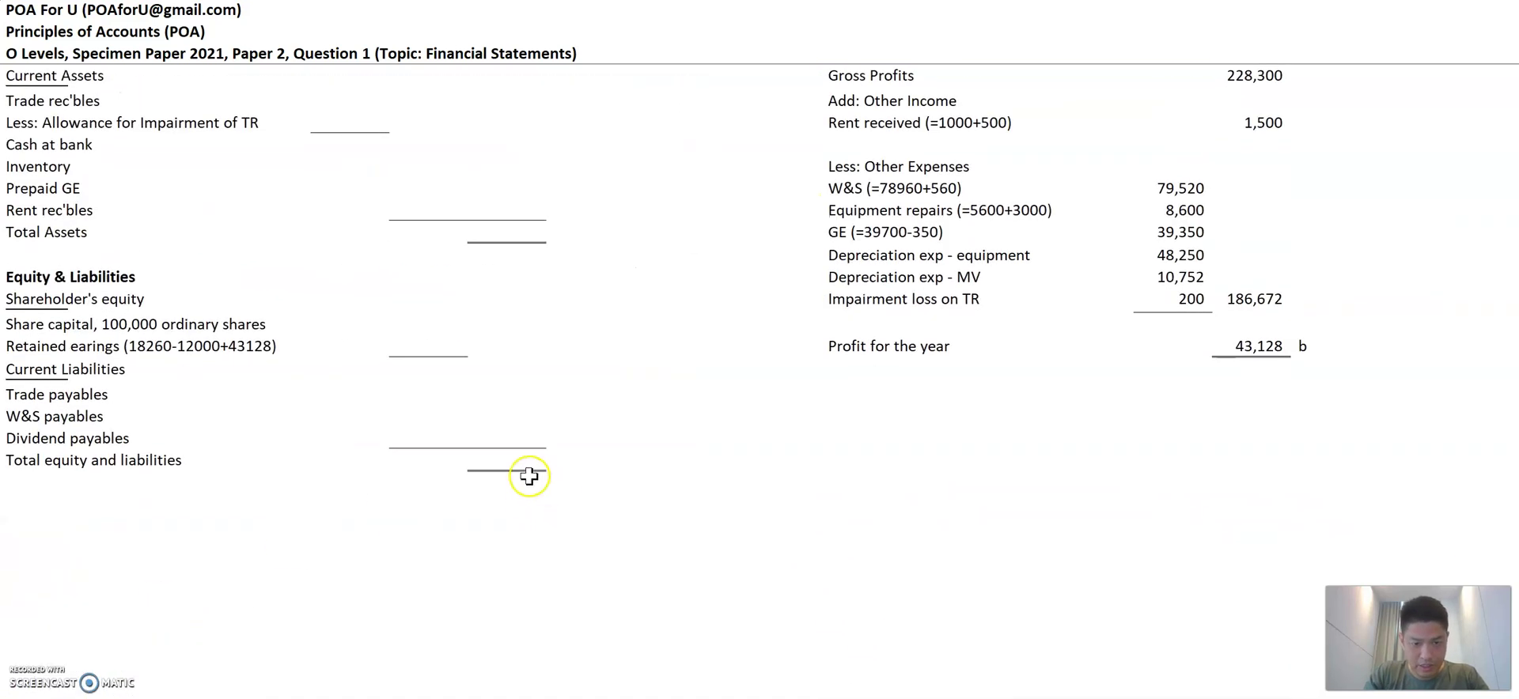
left_click(528, 463, "shift")
key("ctrl+c")
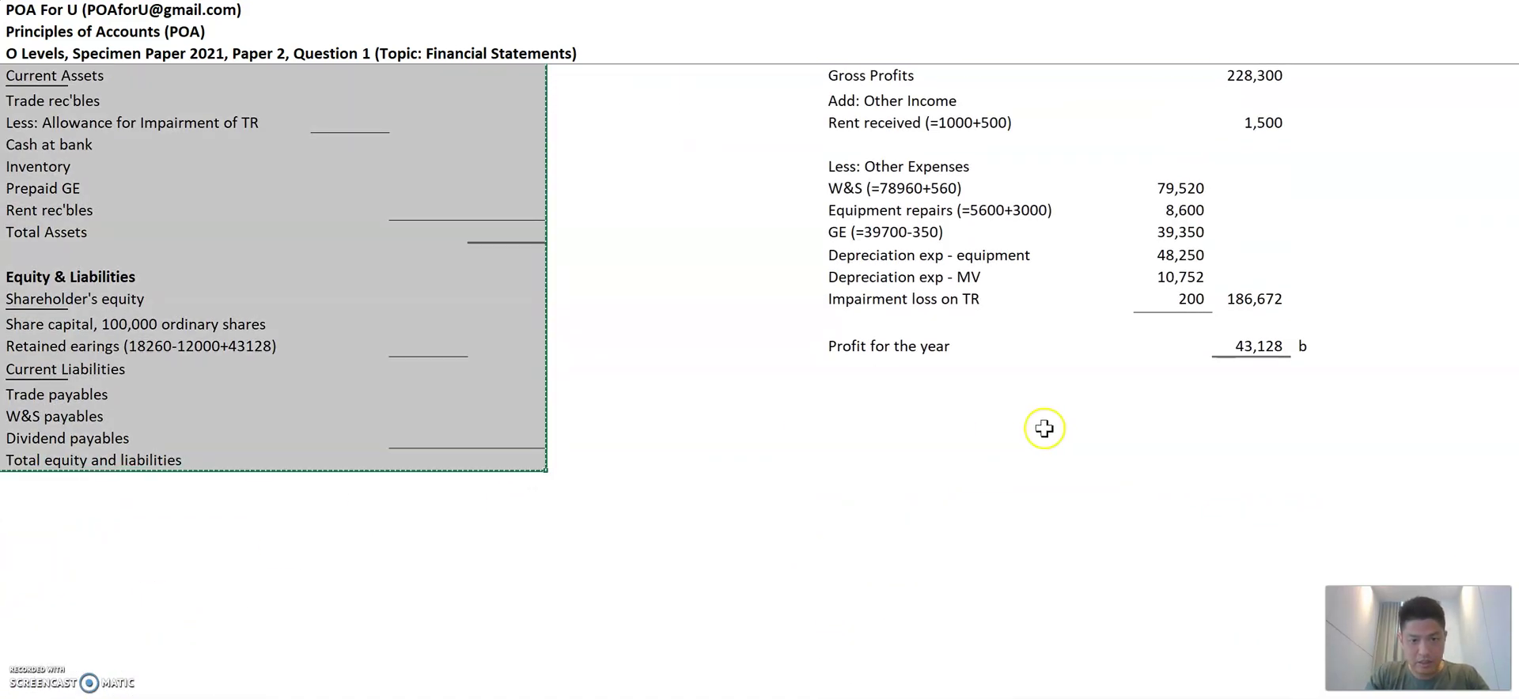
scroll(1044, 428, "up", 10)
left_click(943, 87)
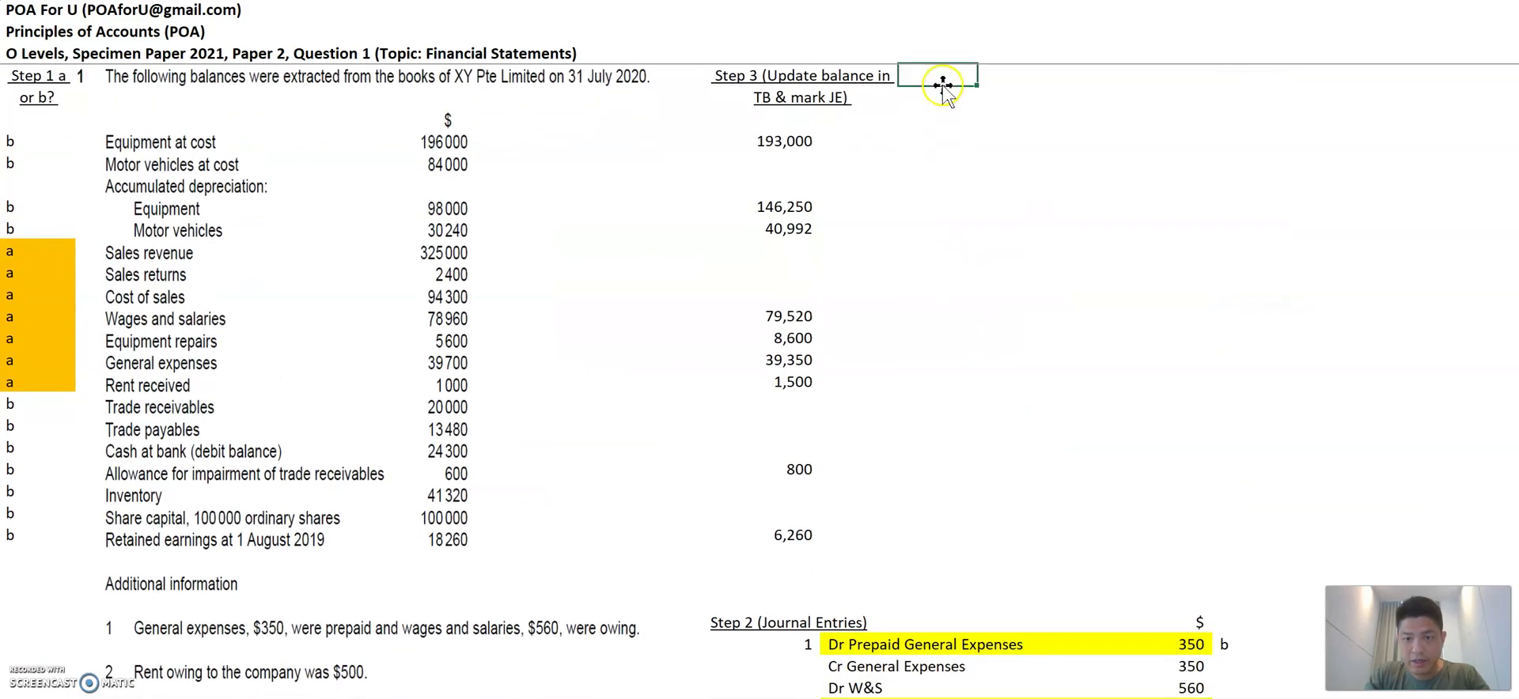
key("ctrl+v")
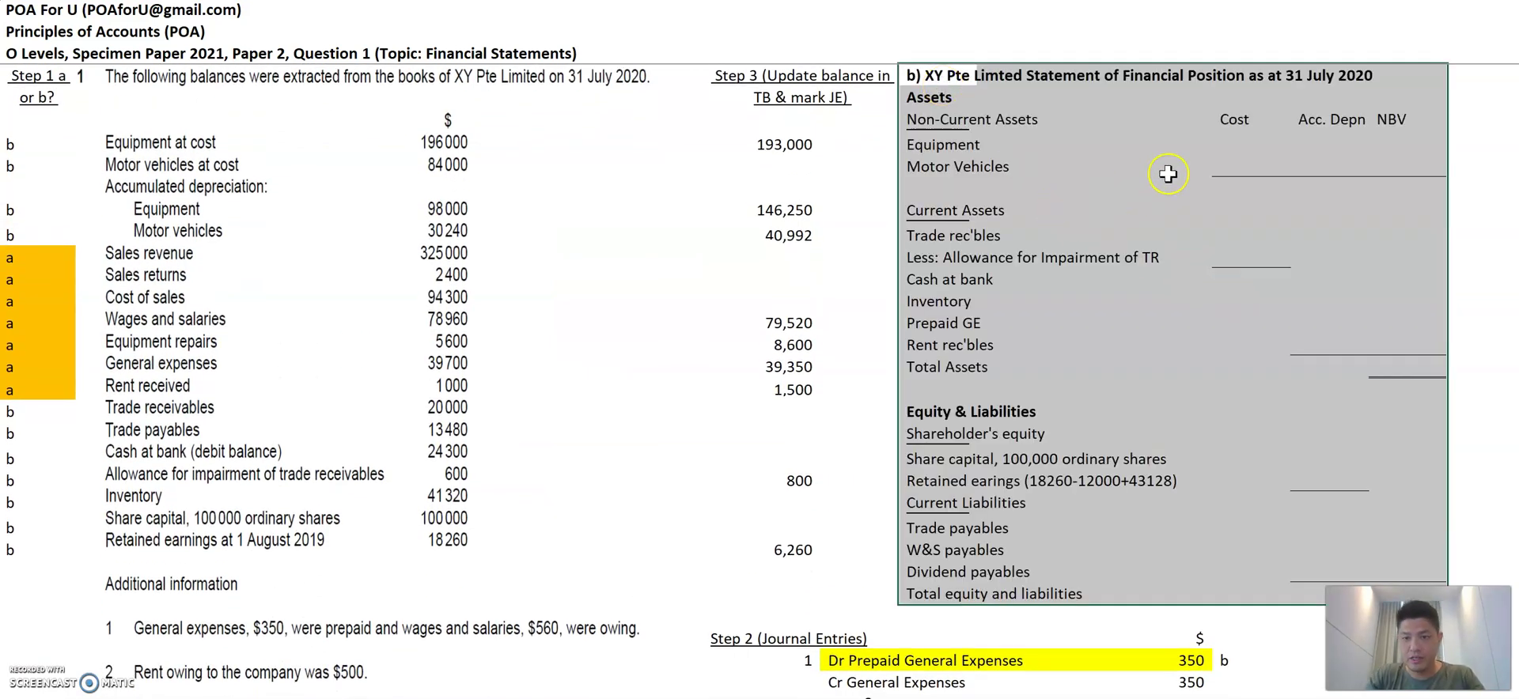
Step: Clear the Equipment, Motor Vehicles and current asset item labels, keeping Total Assets
left_click(1227, 147)
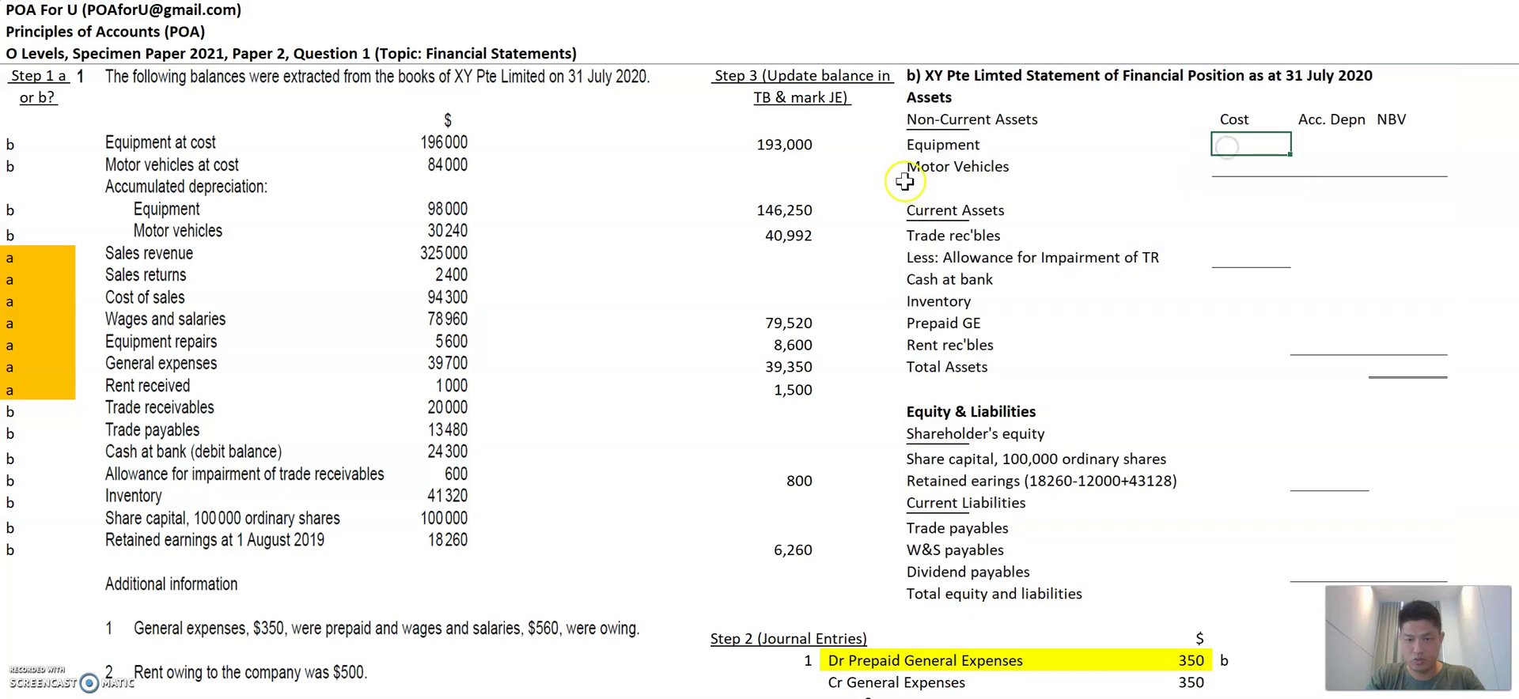
left_click(922, 147)
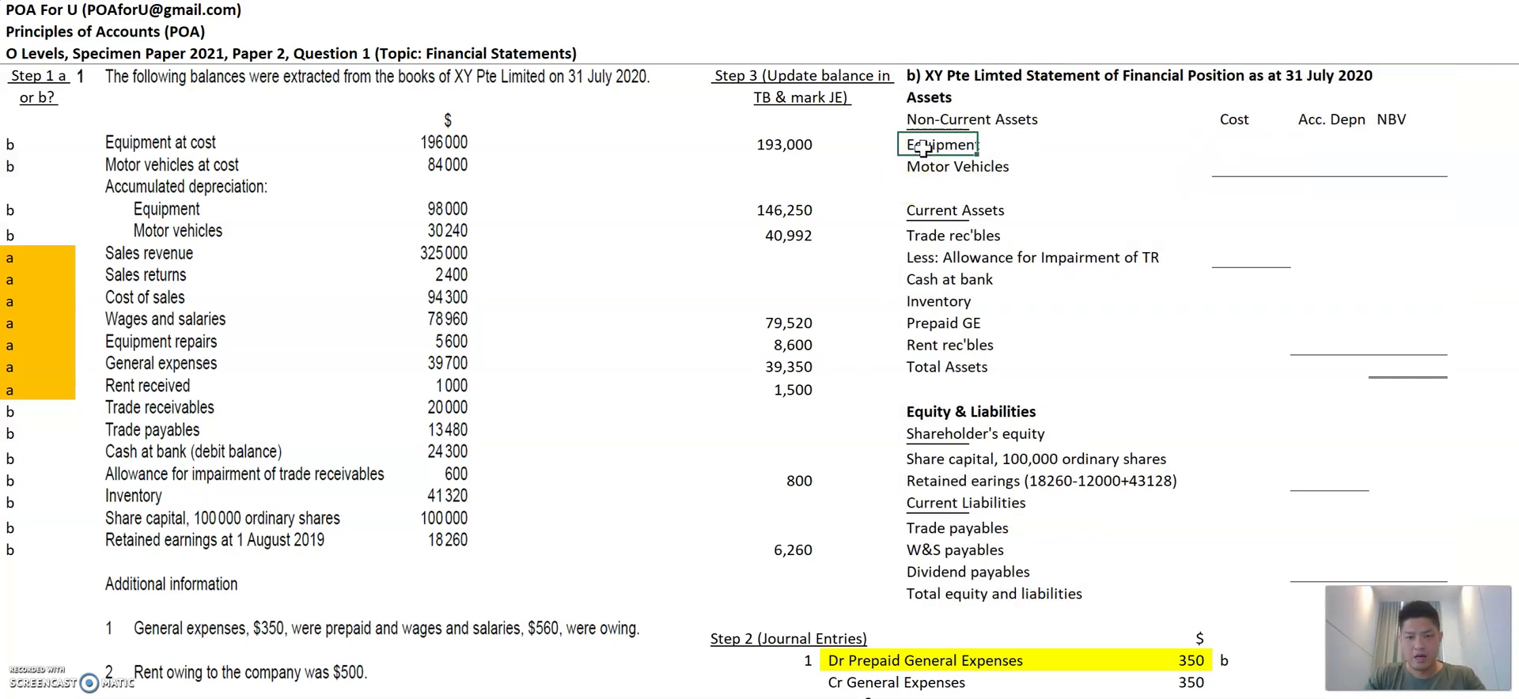
key("shift+Down")
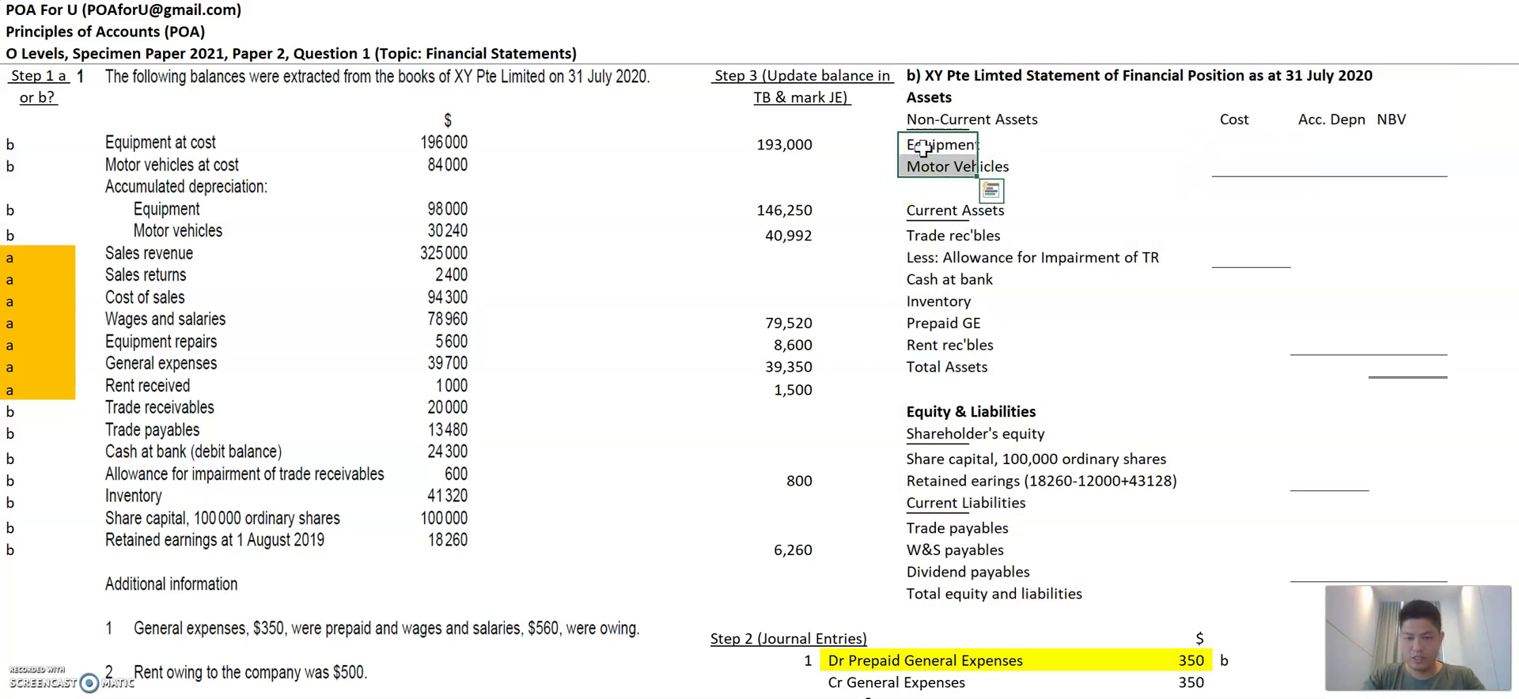
key("Delete")
key("Down")
key("Down")
key("Down")
key("Down")
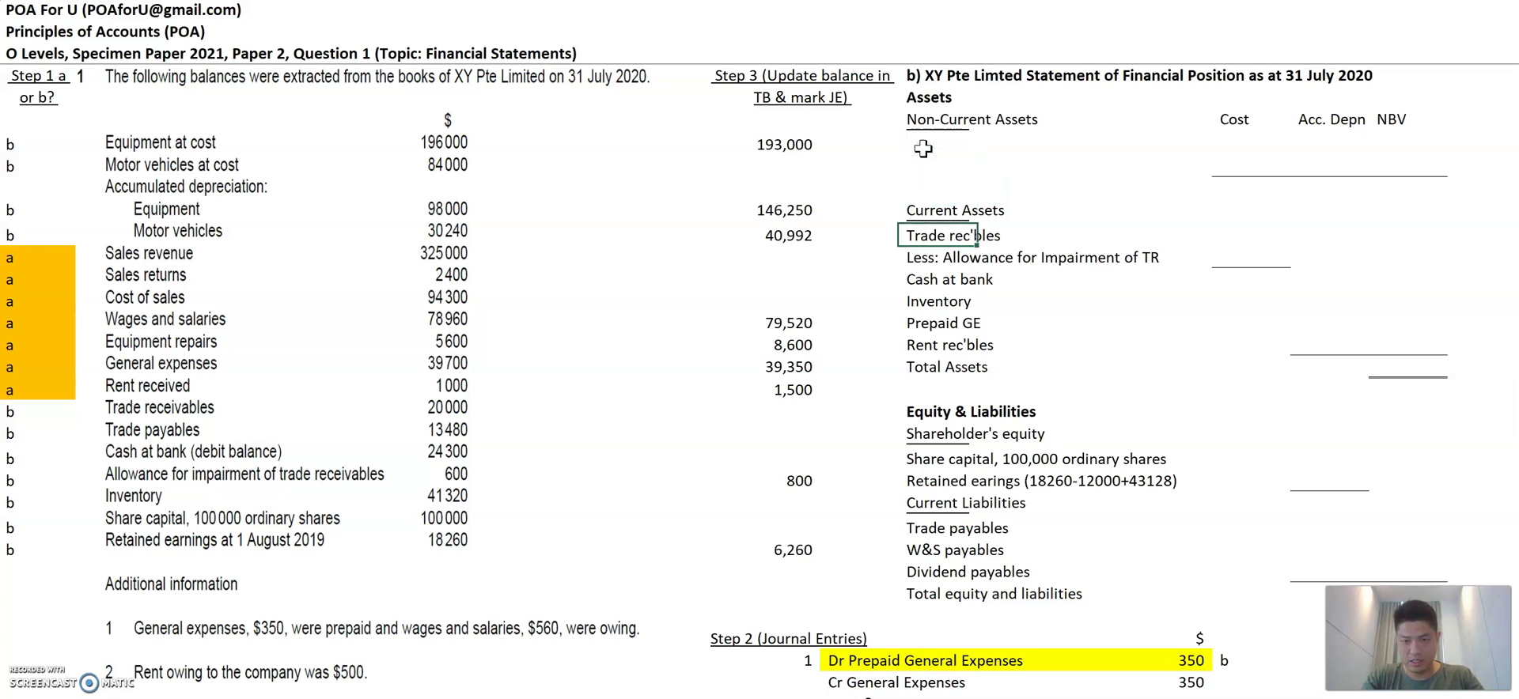
key("ctrl+shift+Down")
key("Delete")
key("ctrl+z")
key("ctrl+y")
key("Down")
key("Down")
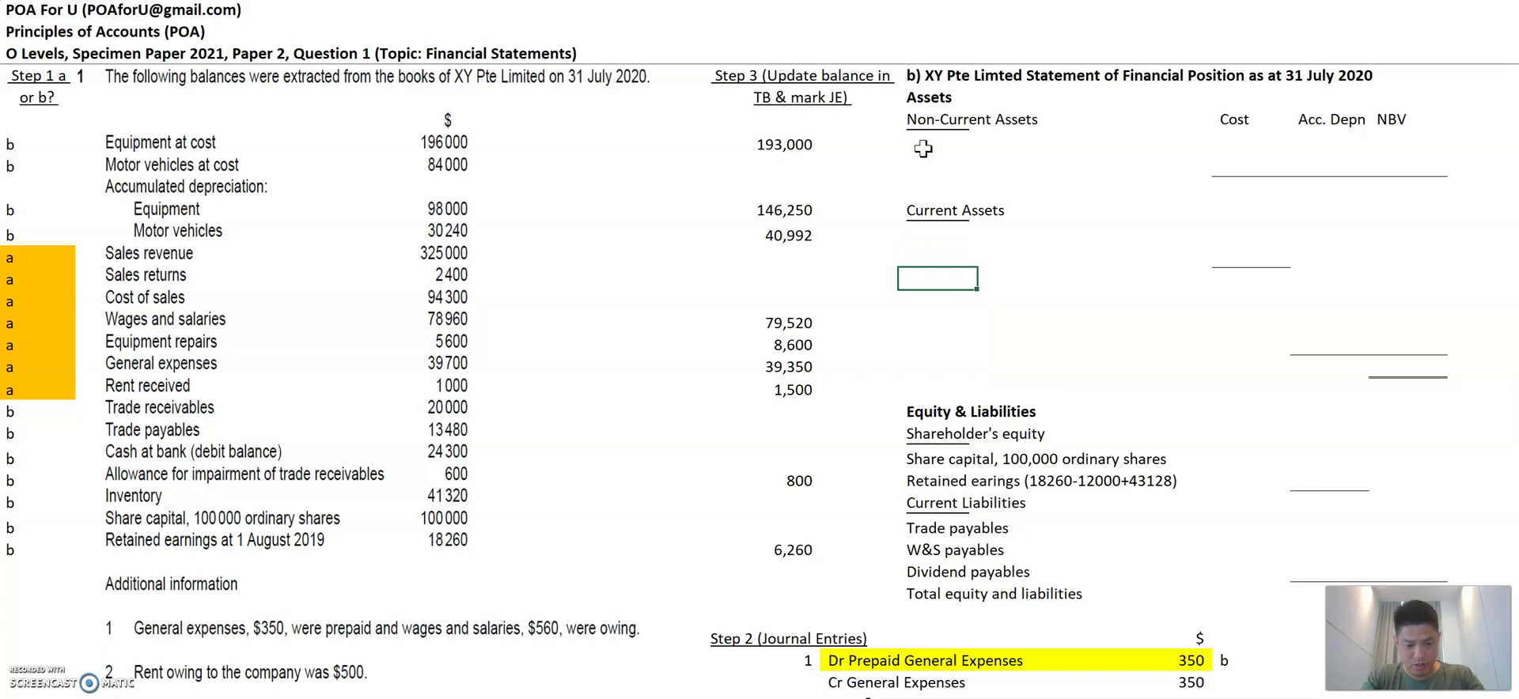
key("ctrl+z")
key("shift+Up")
key("Delete")
Step: Clear the Share capital, Retained earnings, and Trade, W&S and Dividend payables labels
key("Down")
key("Down")
key("Down")
key("Down")
key("Down")
key("Down")
key("Down")
key("Down")
key("Down")
key("Down")
key("shift+Down")
key("shift+Down")
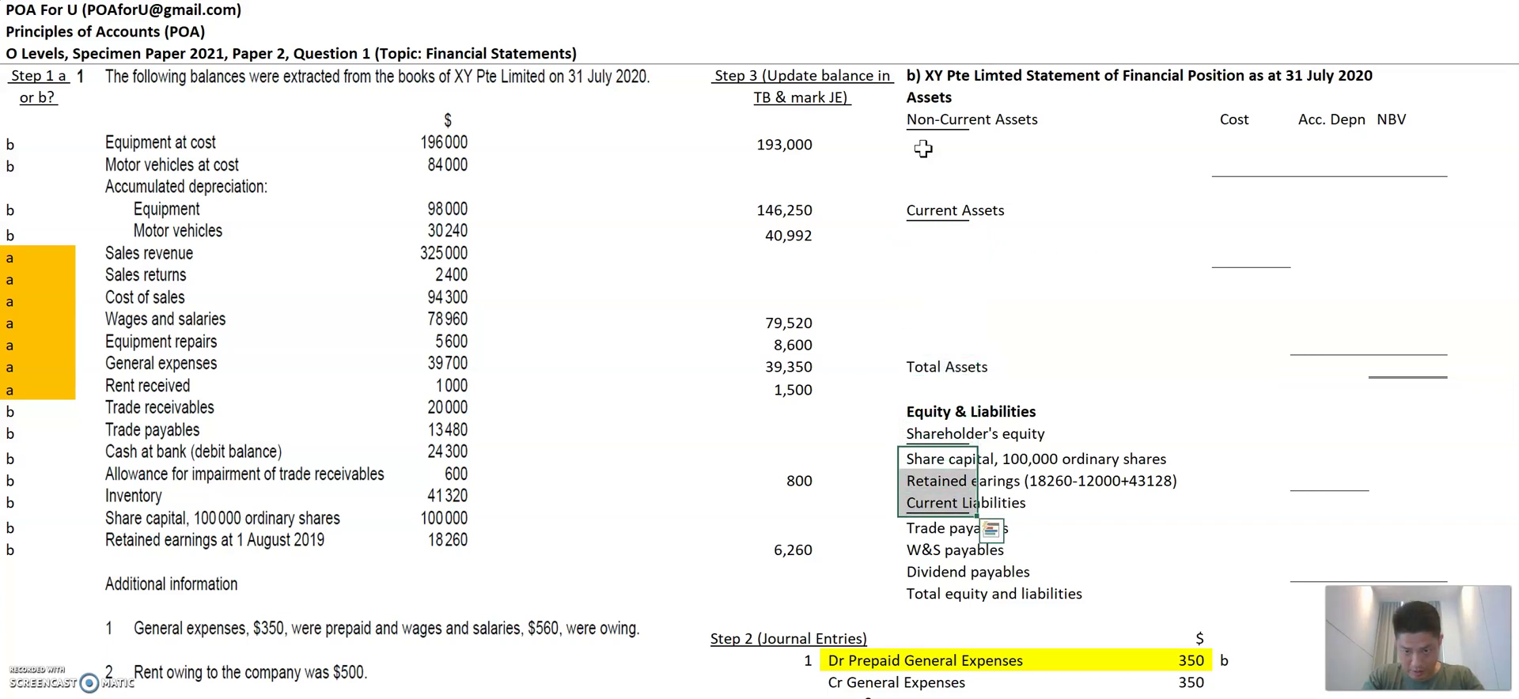
key("shift+Up")
key("Delete")
key("Down")
key("Down")
key("Down")
key("shift+Down")
key("shift+Down")
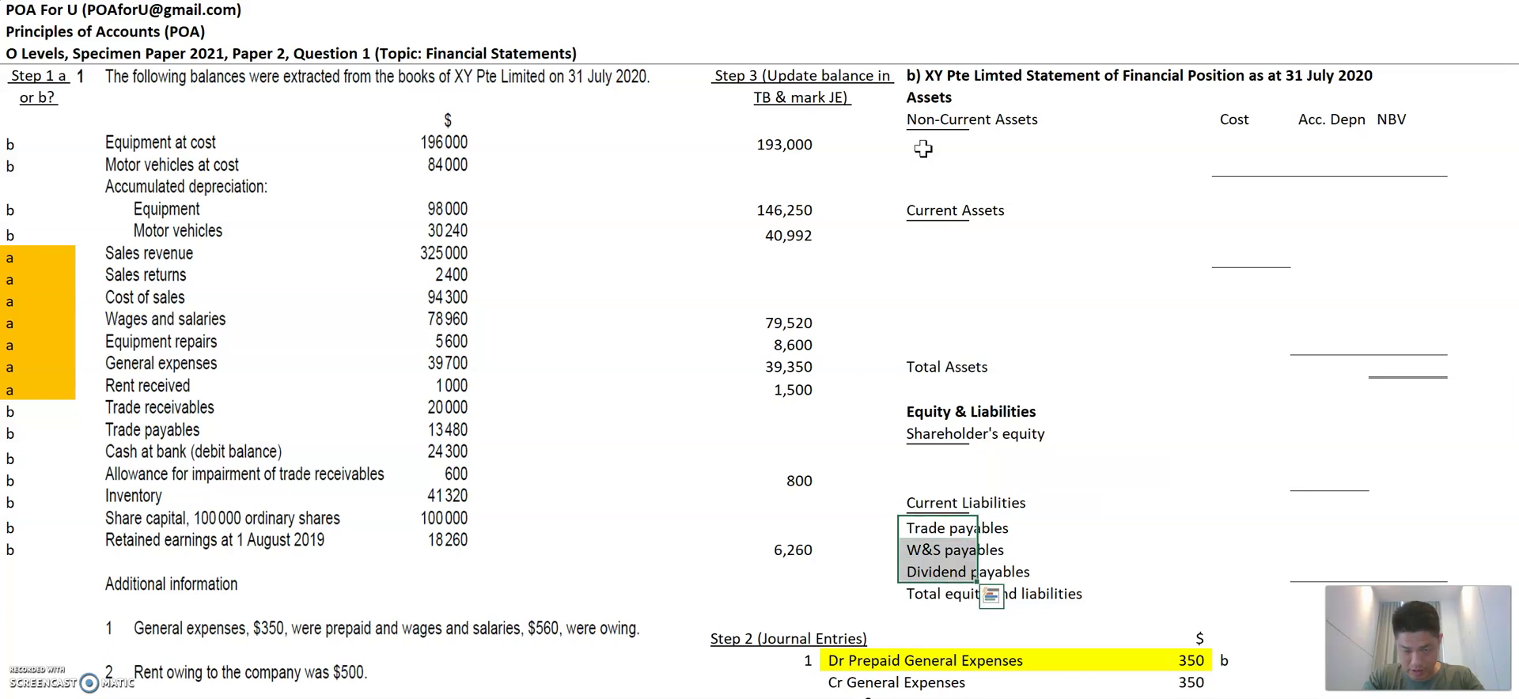
key("Delete")
key("Up")
key("Up")
key("Up")
key("Up")
key("Up")
key("Up")
key("Up")
key("Up")
Step: Fill the Equipment row: cost 193,000, accumulated depreciation 146,250, NBV formula giving 46,750
left_click(924, 148)
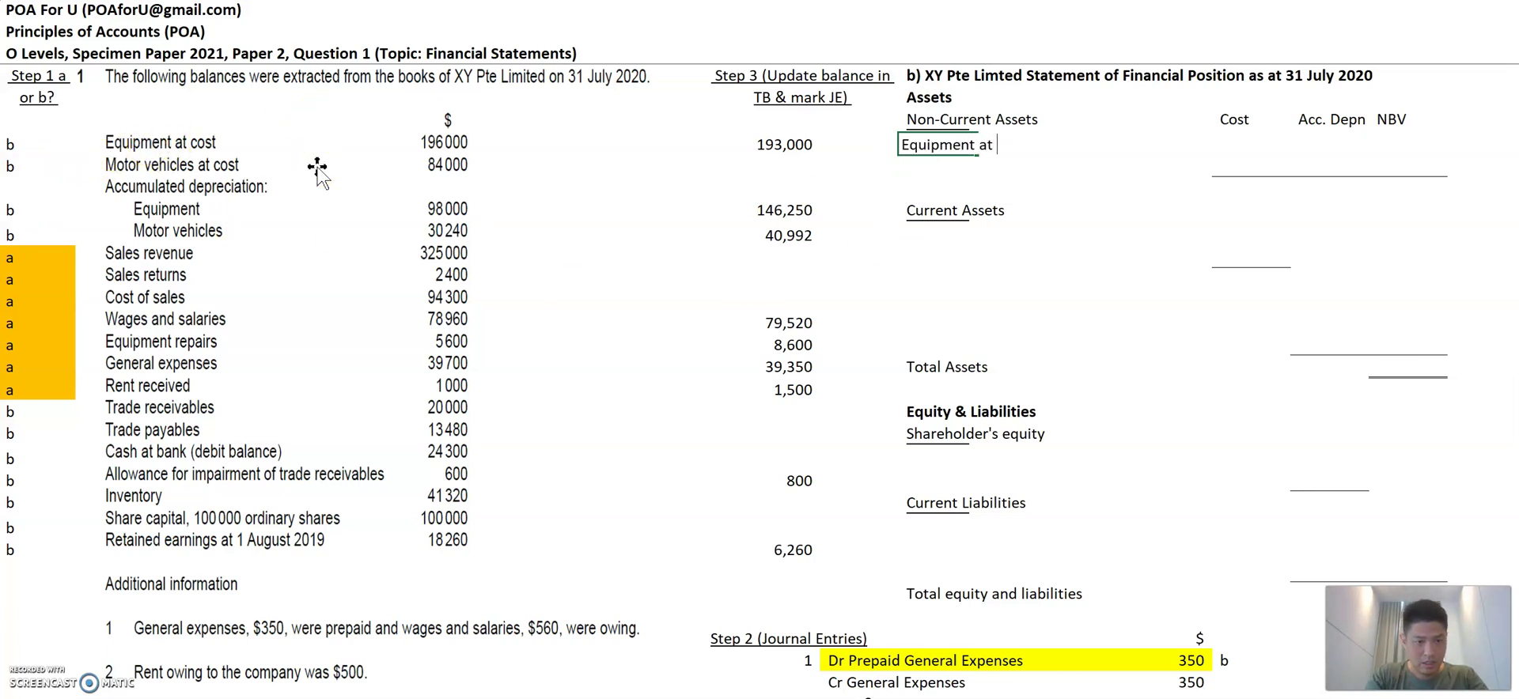
key("Right")
key("Right")
key("Right")
key("Right")
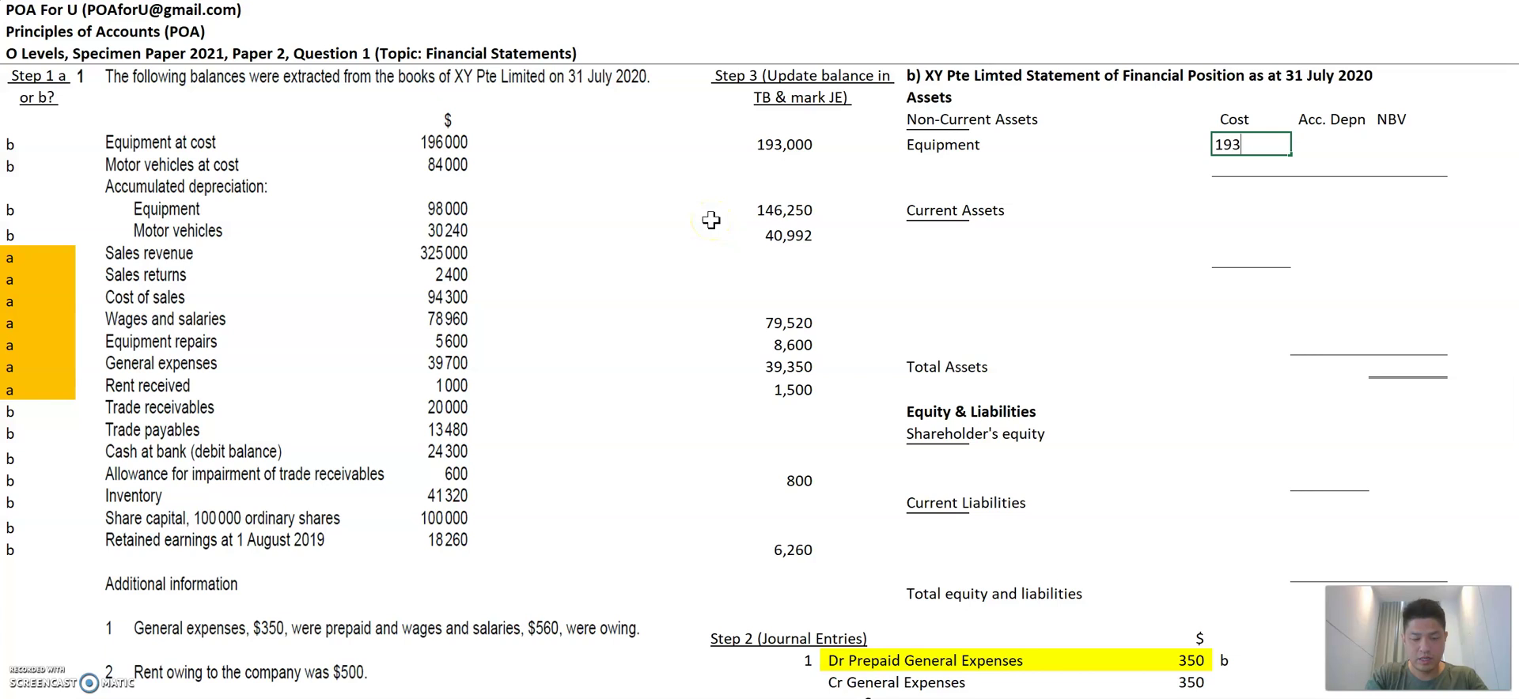
type("193000")
key("Right")
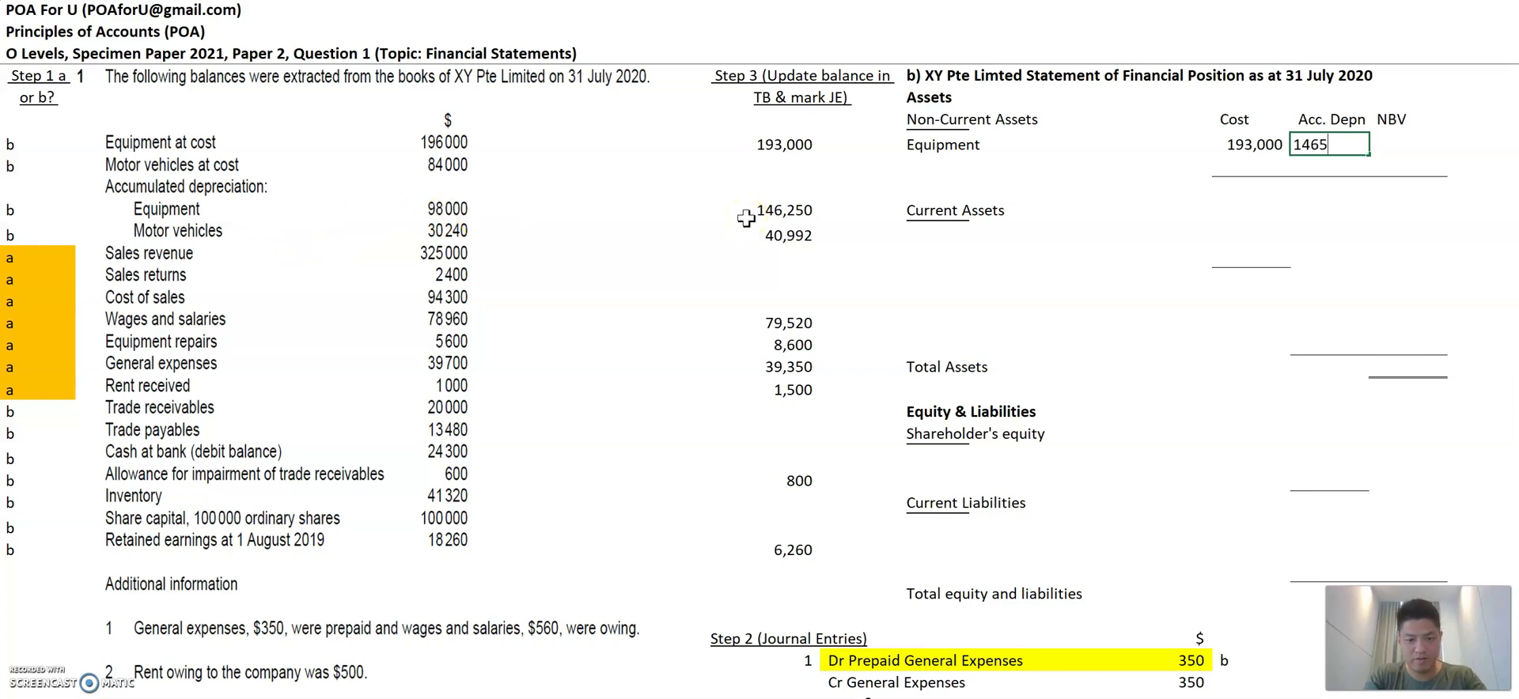
type("50")
key("Tab")
type("=")
key("Left")
key("Left")
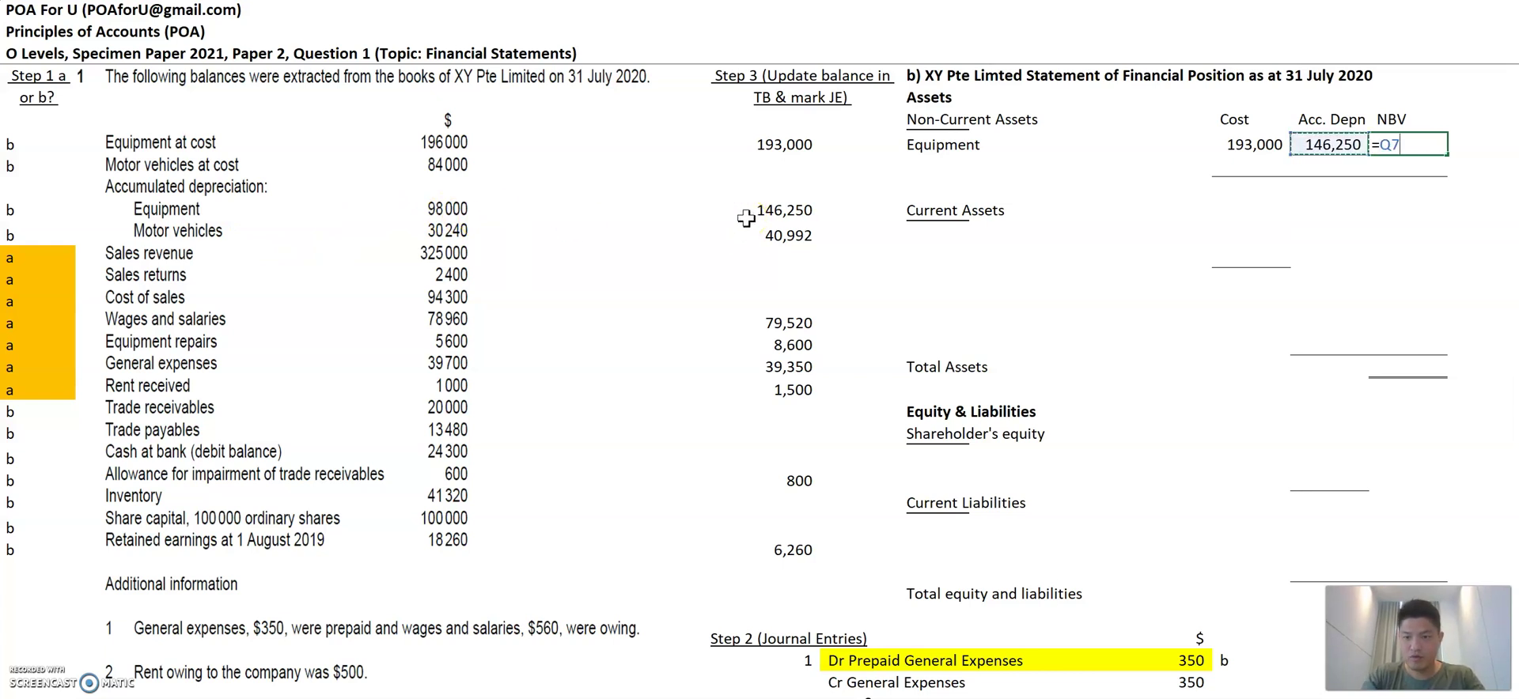
type("-")
key("Left")
key("Return")
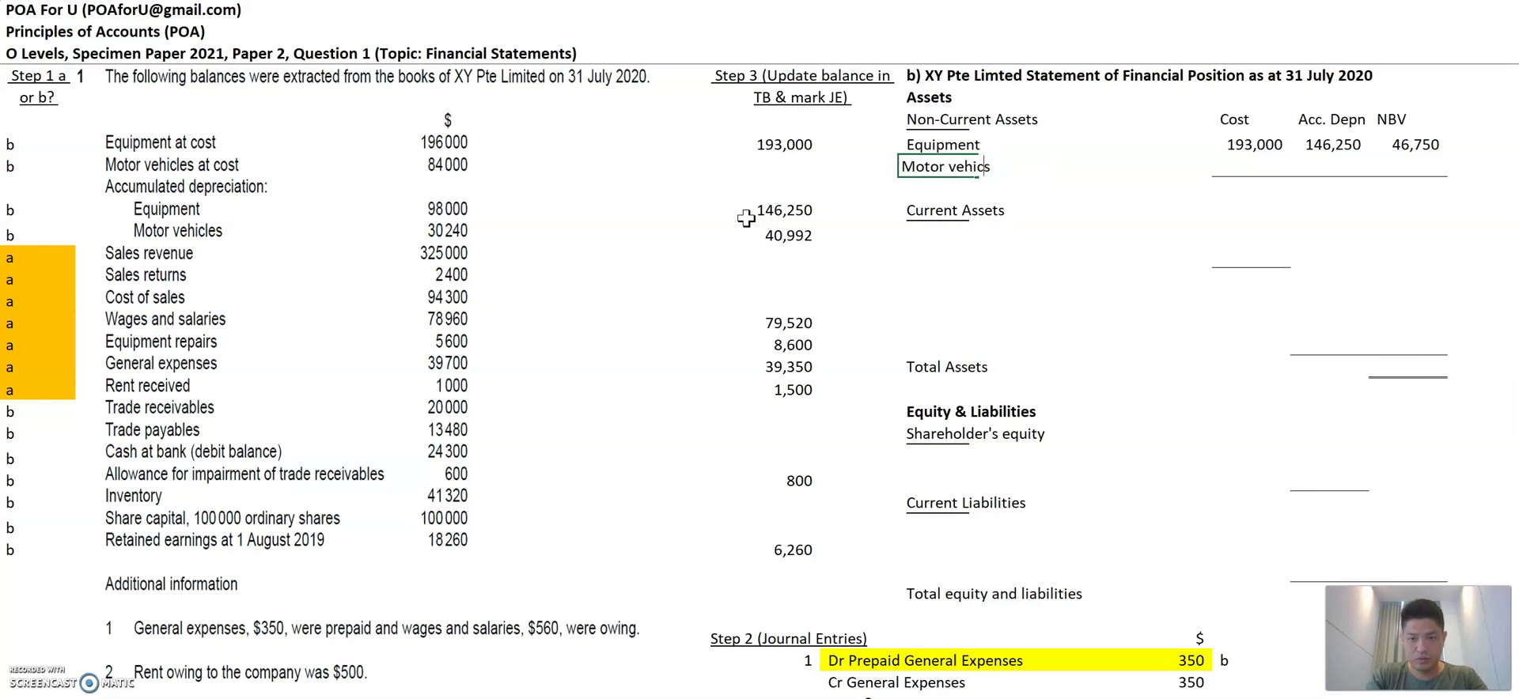
Step: Add Motor vehicles: cost 84,000, accumulated depreciation 40,992, NBV formula giving 43,008
key("Tab")
key("Tab")
key("Tab")
key("Tab")
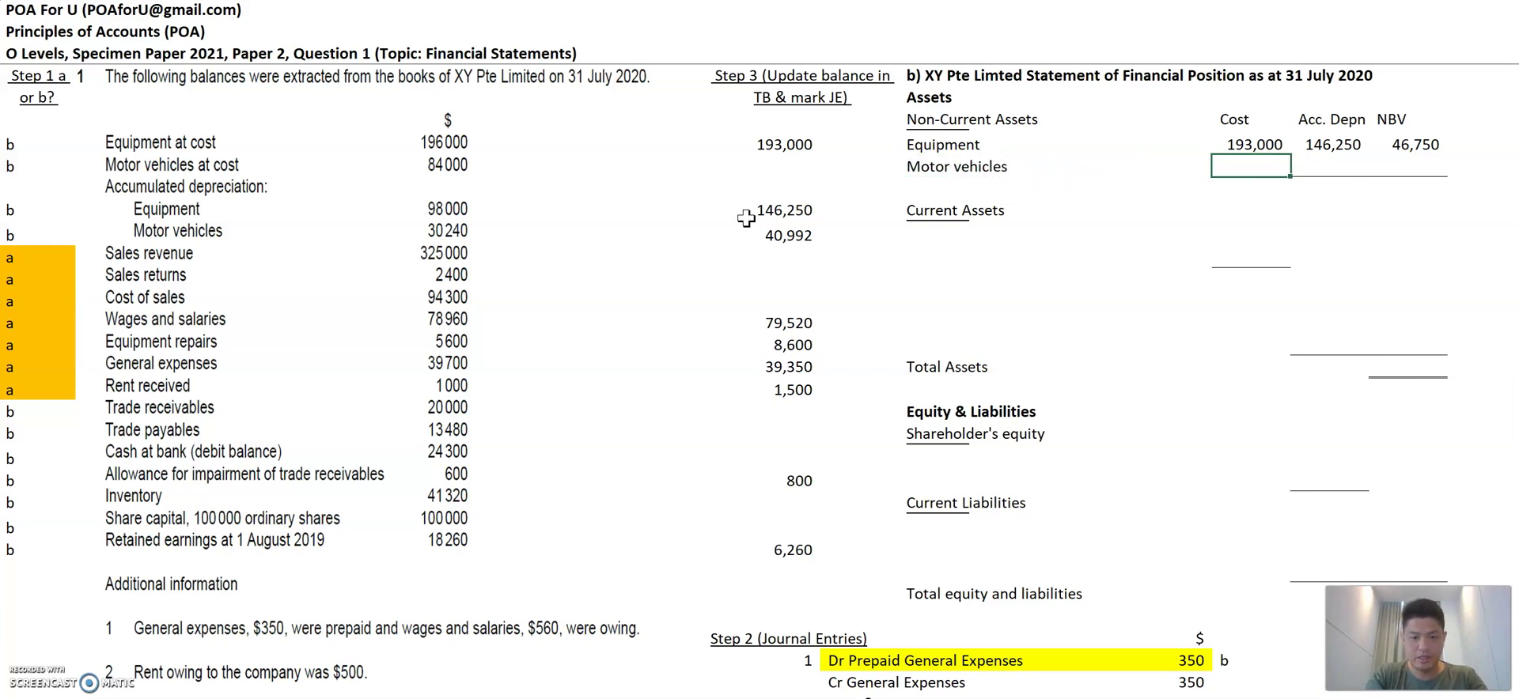
key("Tab")
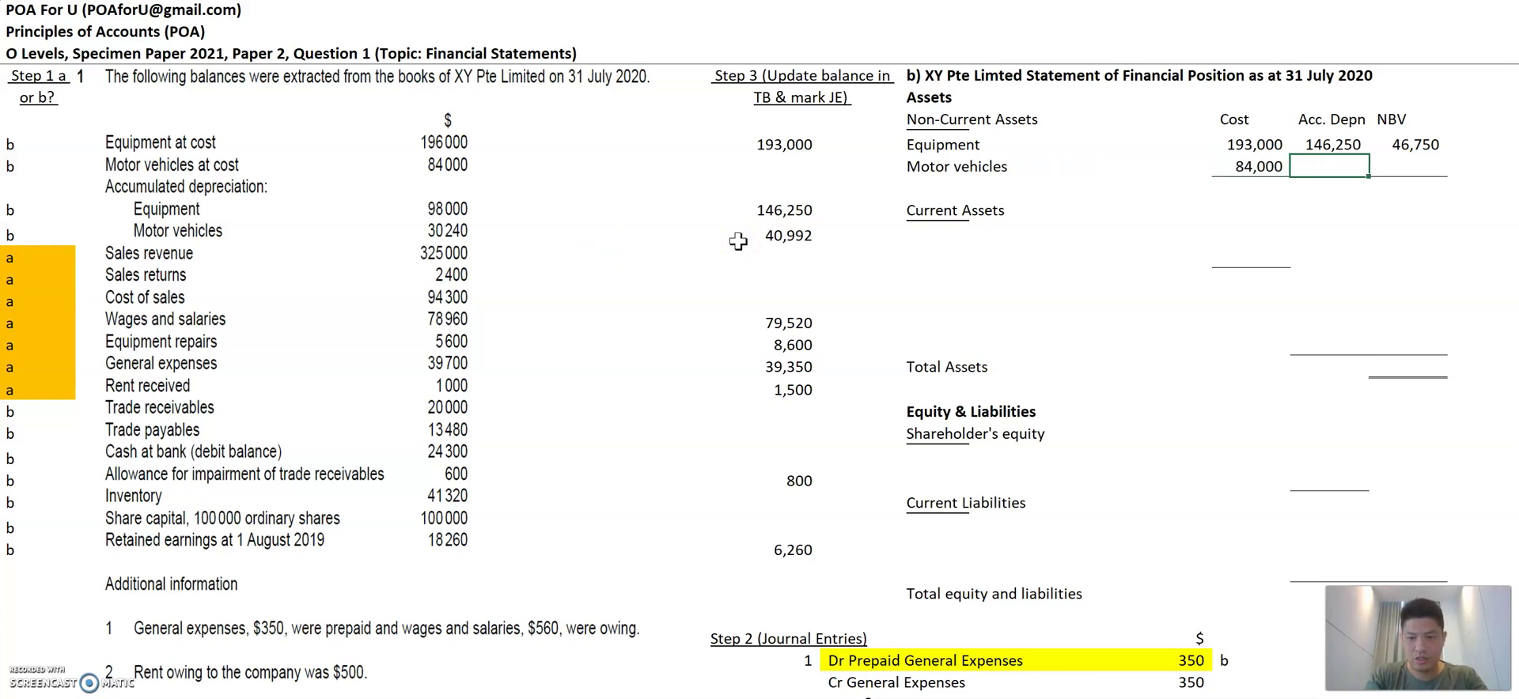
type("40,992")
key("Tab")
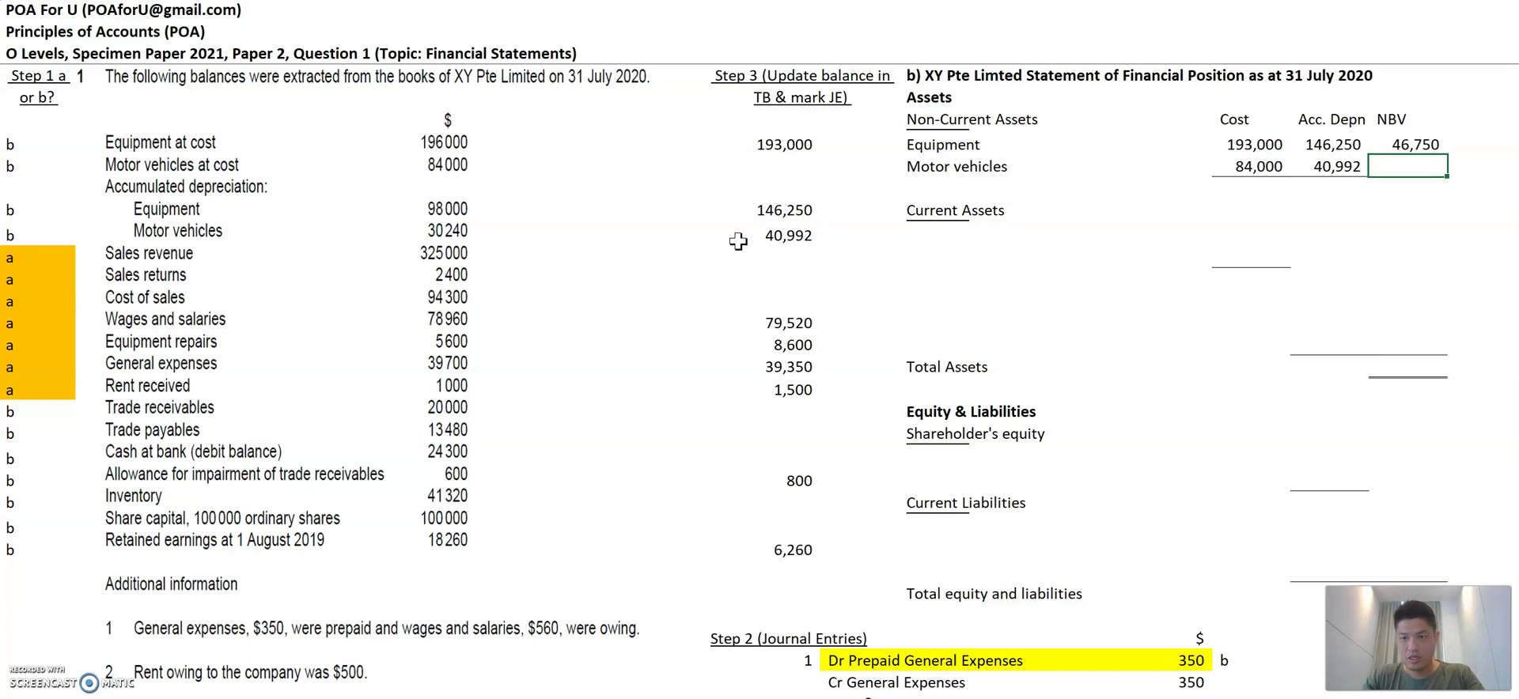
key("Left")
key("Down")
key("Right")
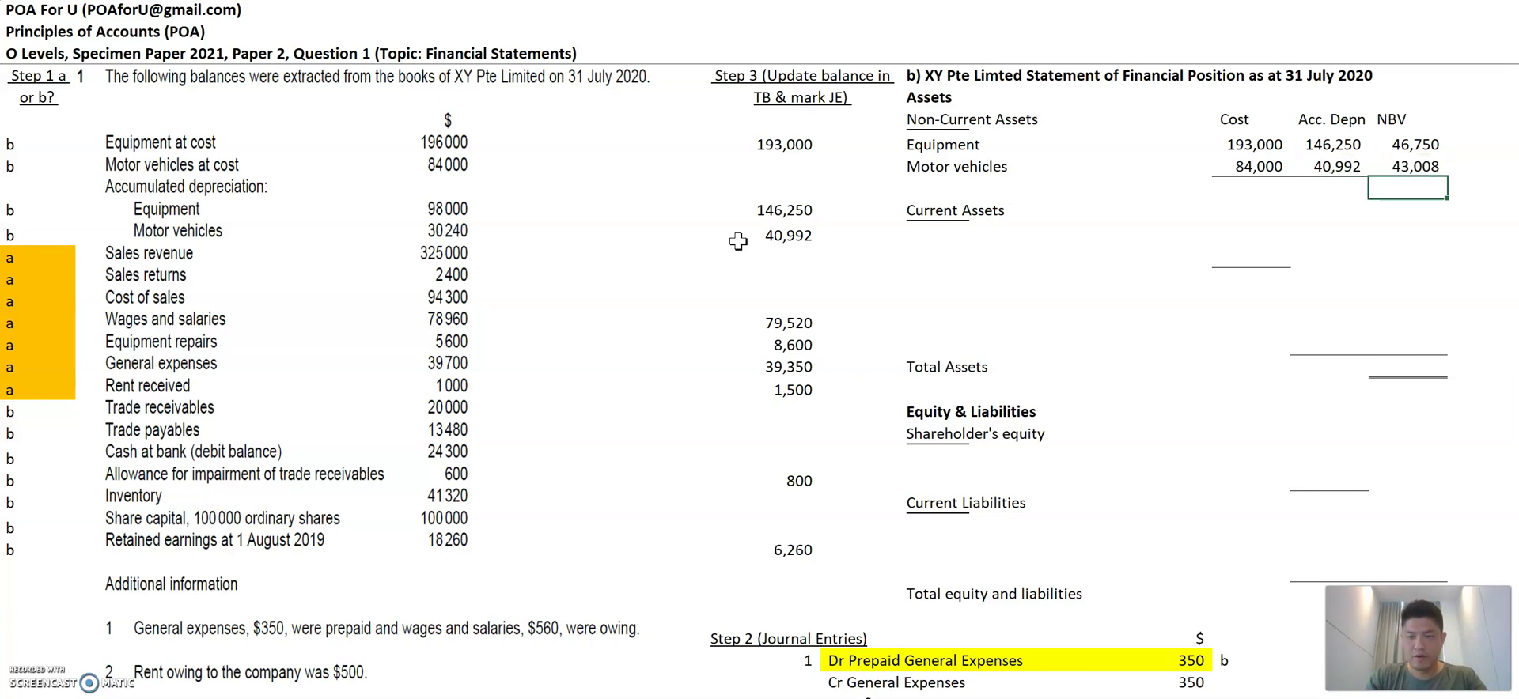
key("Up")
Step: Sum the two NBV amounts for a non-current assets total of 89,758
key("Up")
key("Down")
type("=")
key("Left")
key("Left")
type("-")
key("Left")
key("Return")
type("=sum")
key("Tab")
key("Up")
key("shift+Up")
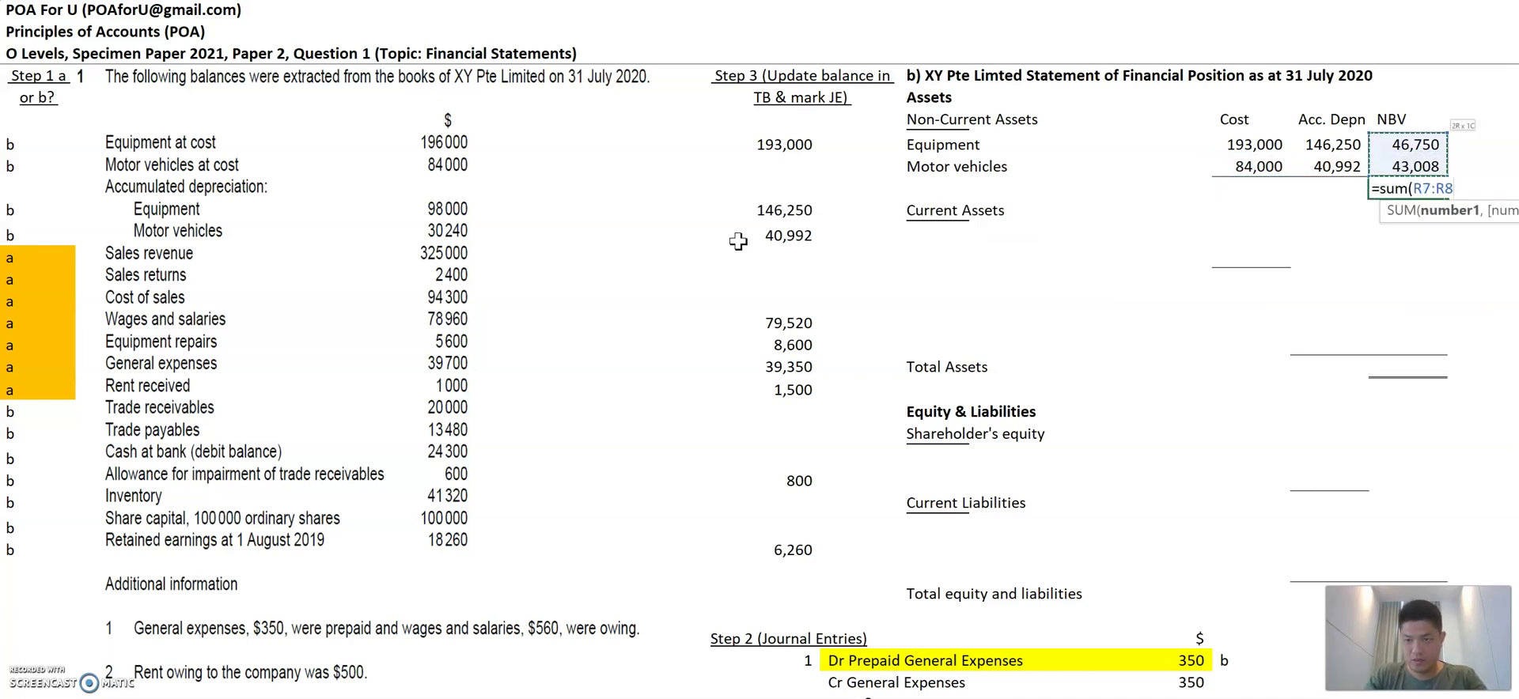
key("Return")
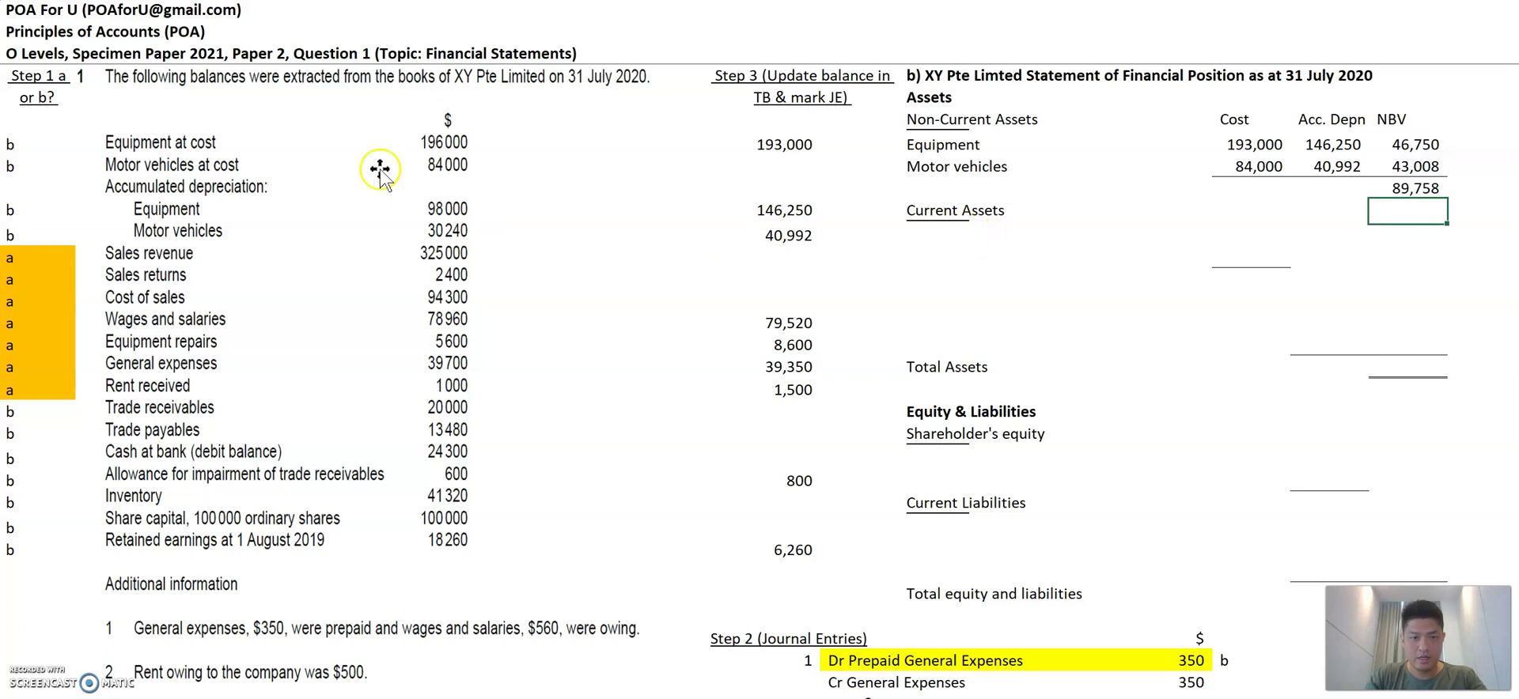
Step: Fill the column A 'b' markers orange, from Equipment at cost through Motor vehicles depreciation
left_click(32, 146)
left_click_drag(32, 146, 32, 235)
key("F4")
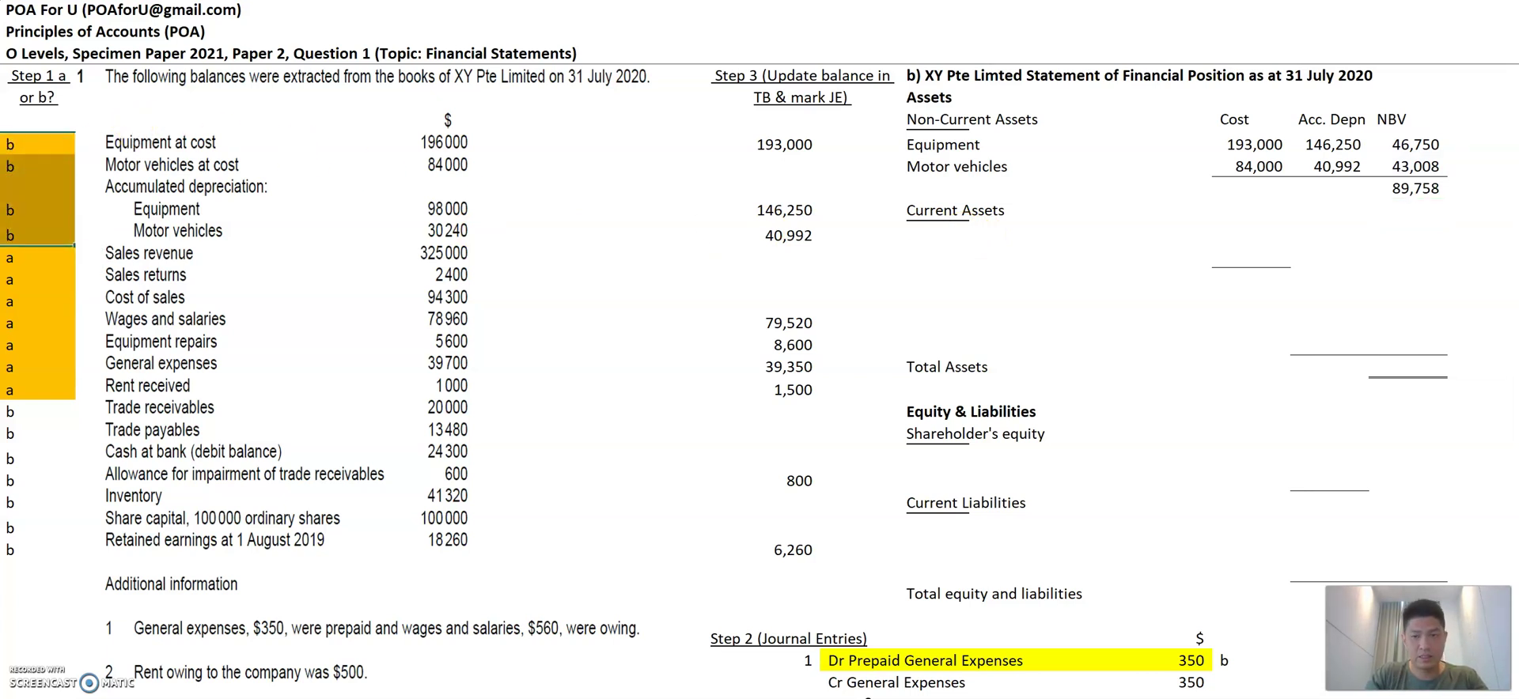
key("Escape")
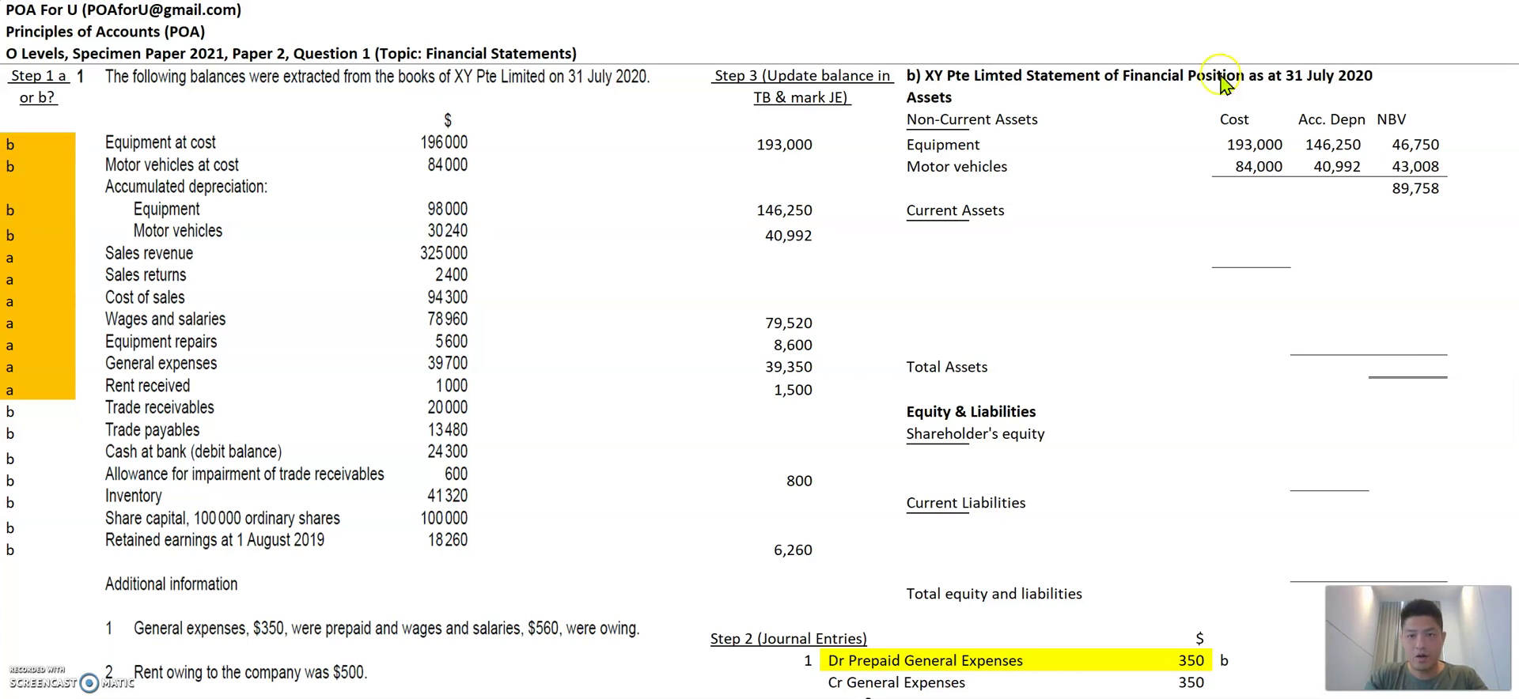
key("ctrl+v")
left_click(937, 235)
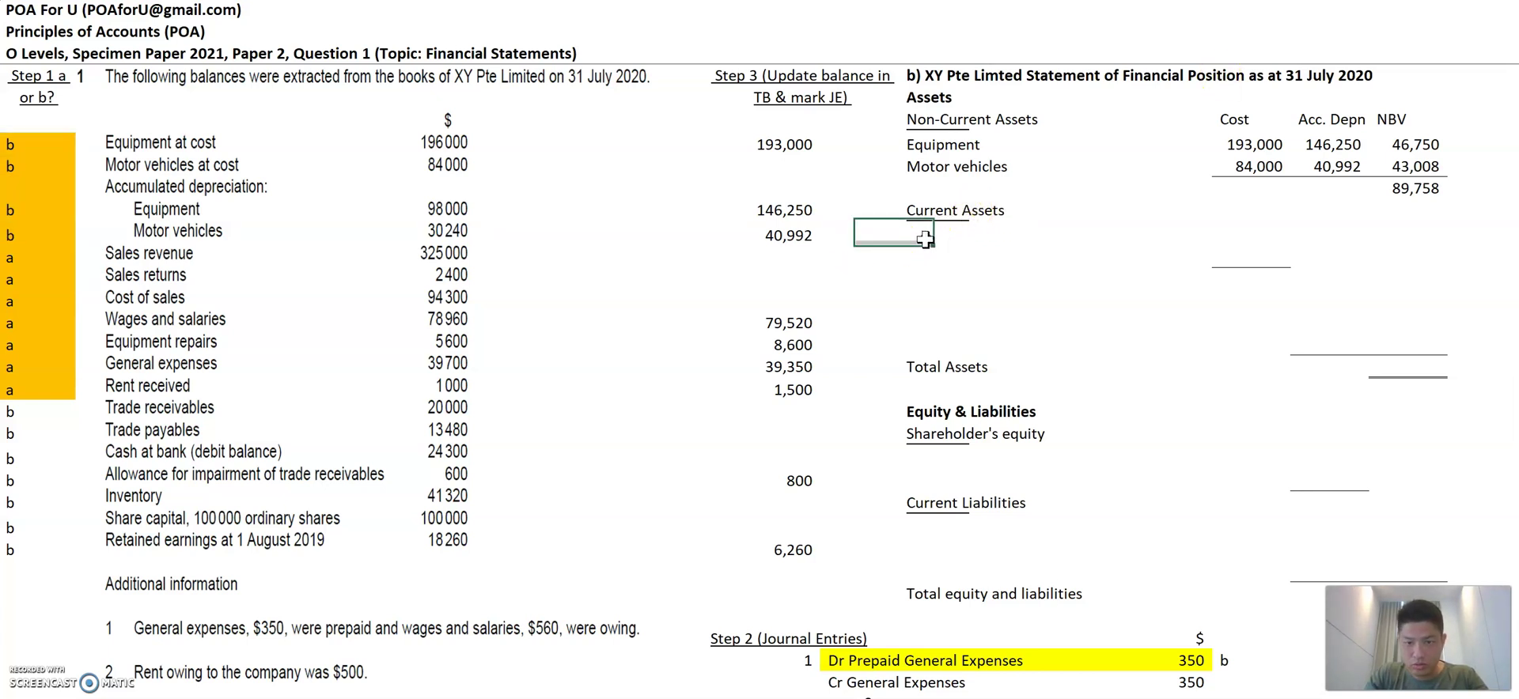
Step: Enter the Trade Rec'bles label with its 20,000 amount in current assets
left_click(44, 408)
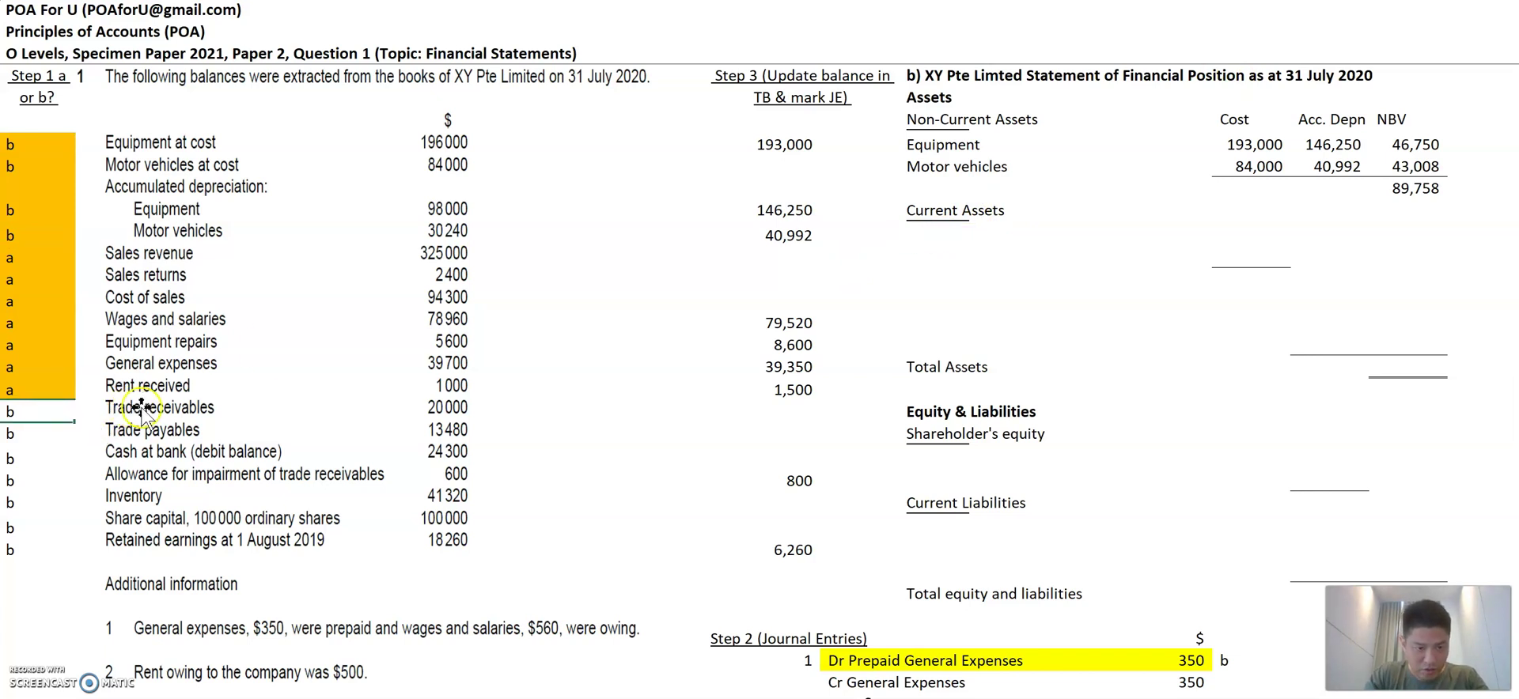
type("Tra")
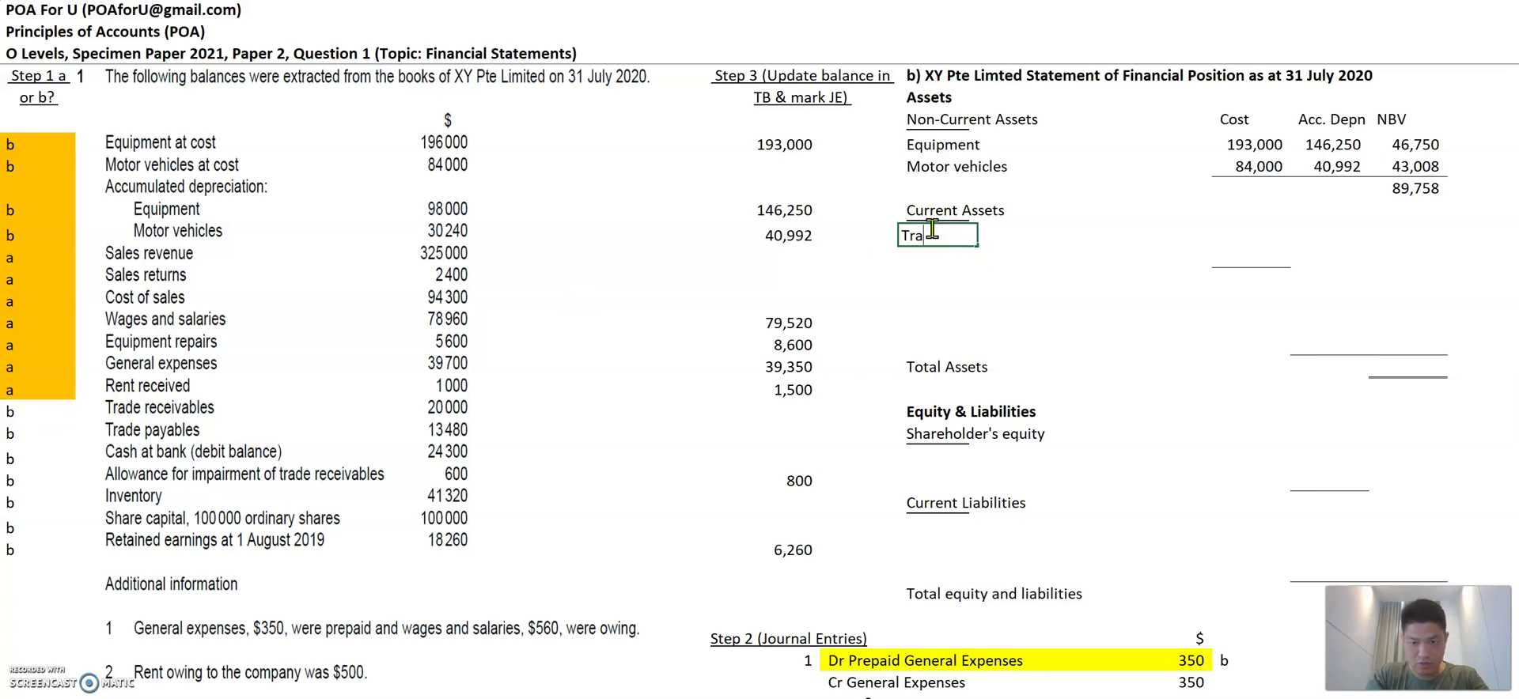
type("de Rec;bles")
key("Right")
key("Right")
key("Right")
key("Right")
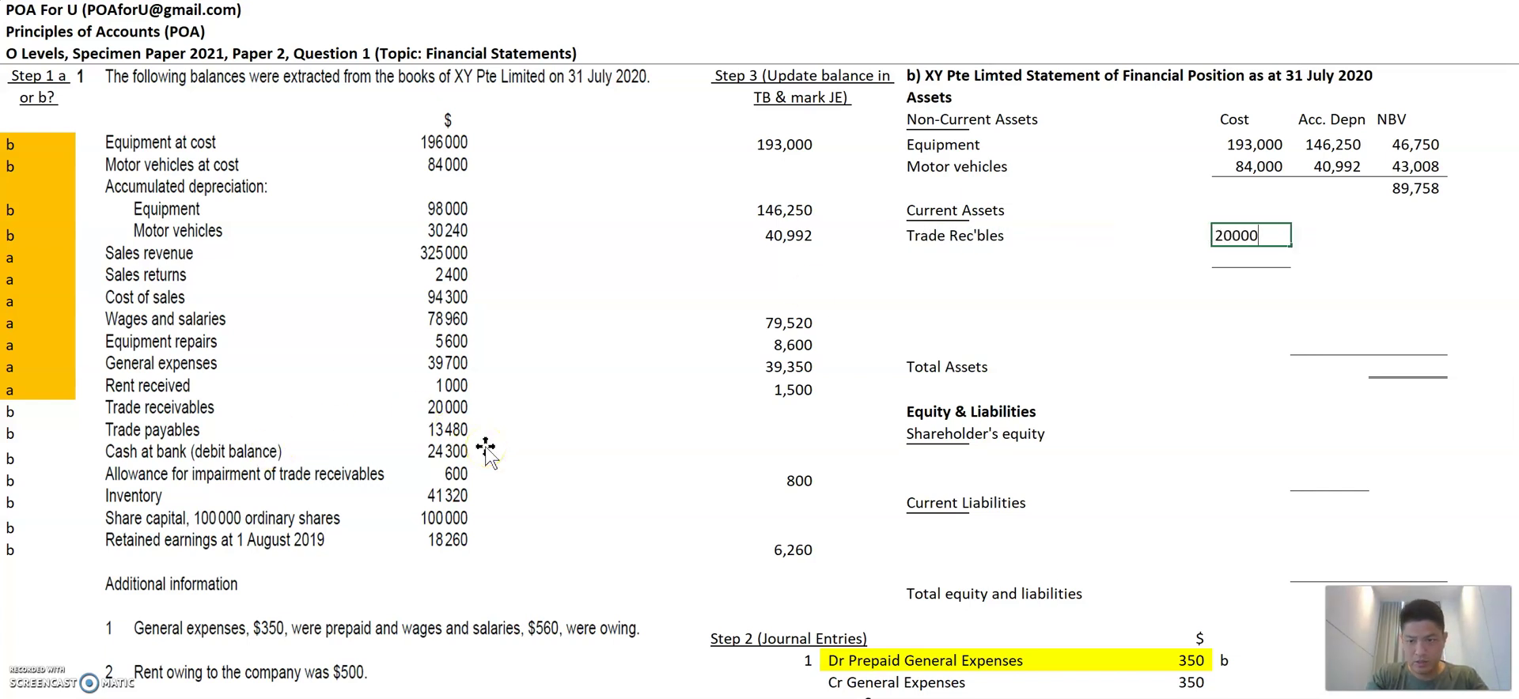
key("Return")
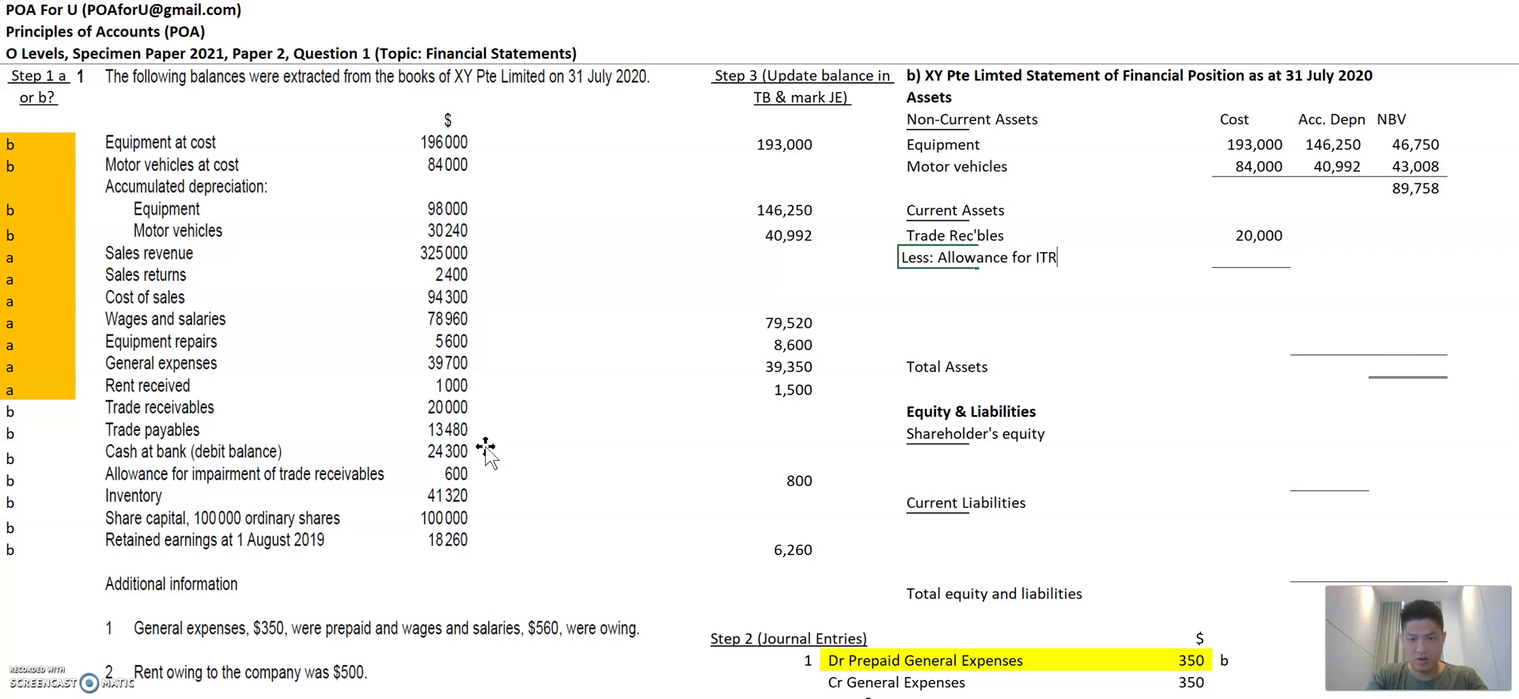
Step: Enter the 800 allowance for impairment and fill its 'b' mark orange
key("Right")
key("Right")
key("Right")
key("Right")
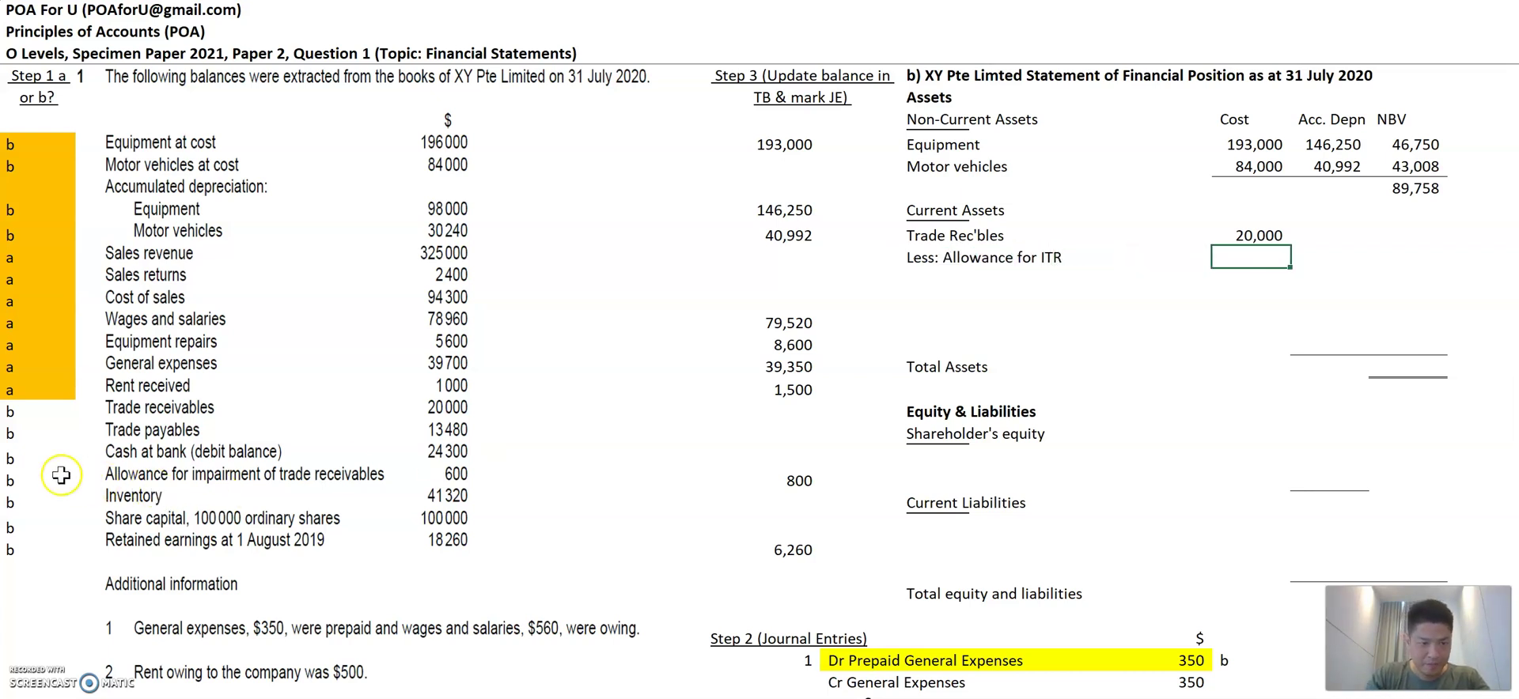
left_click(15, 478)
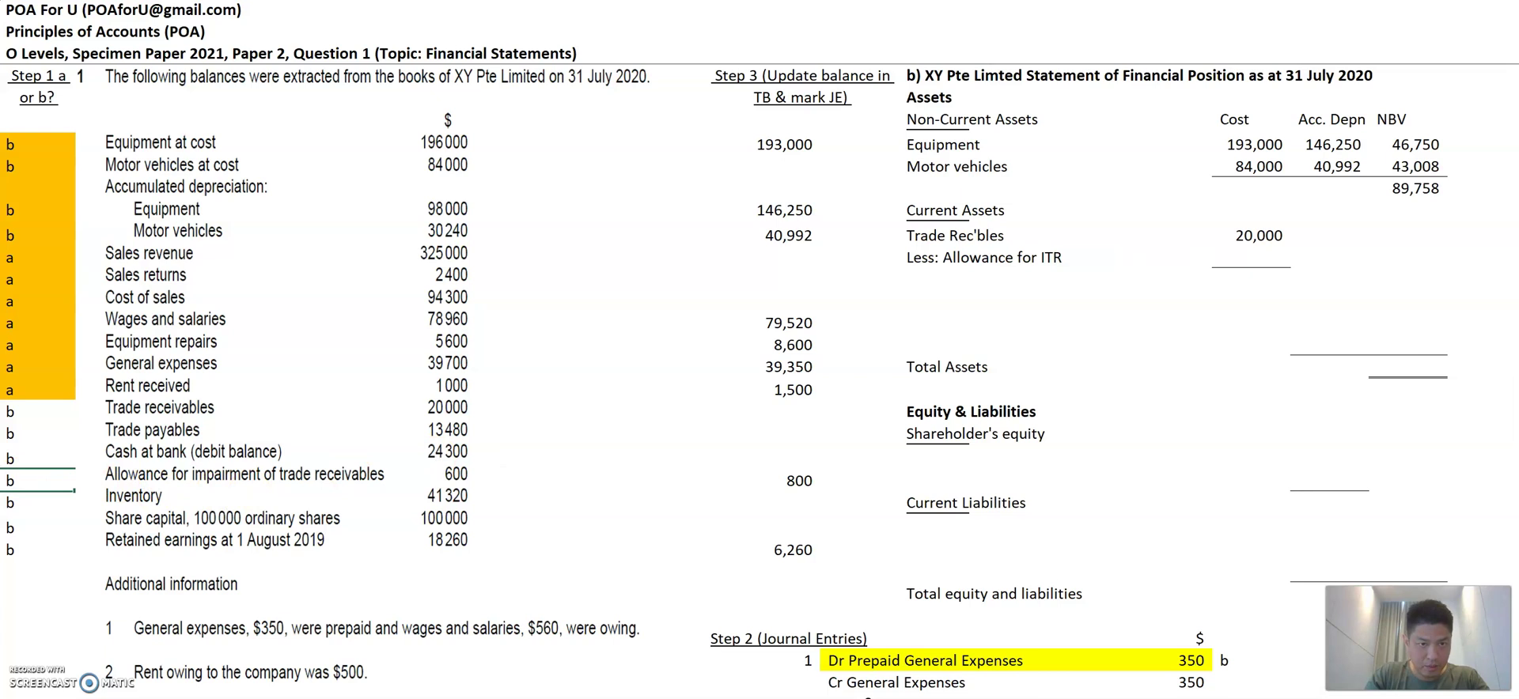
key("F4")
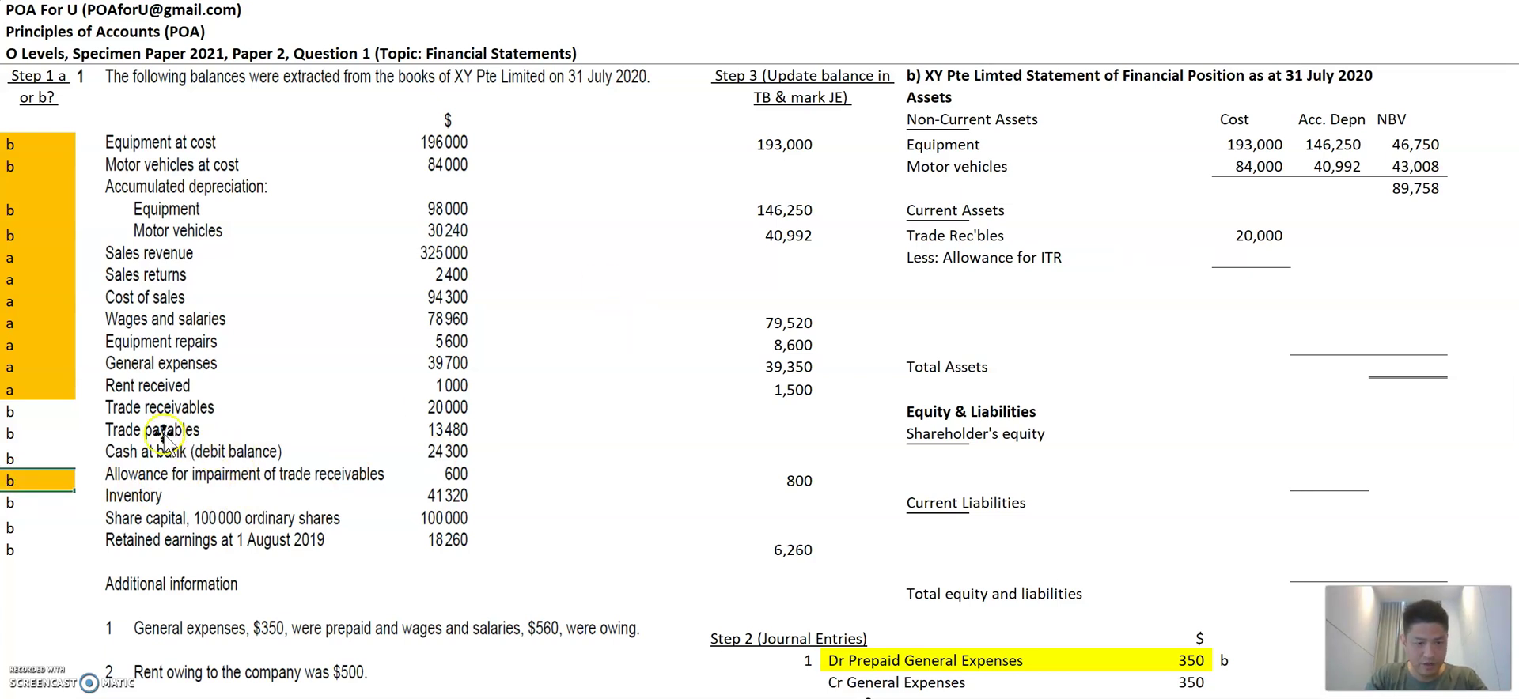
left_click(1248, 258)
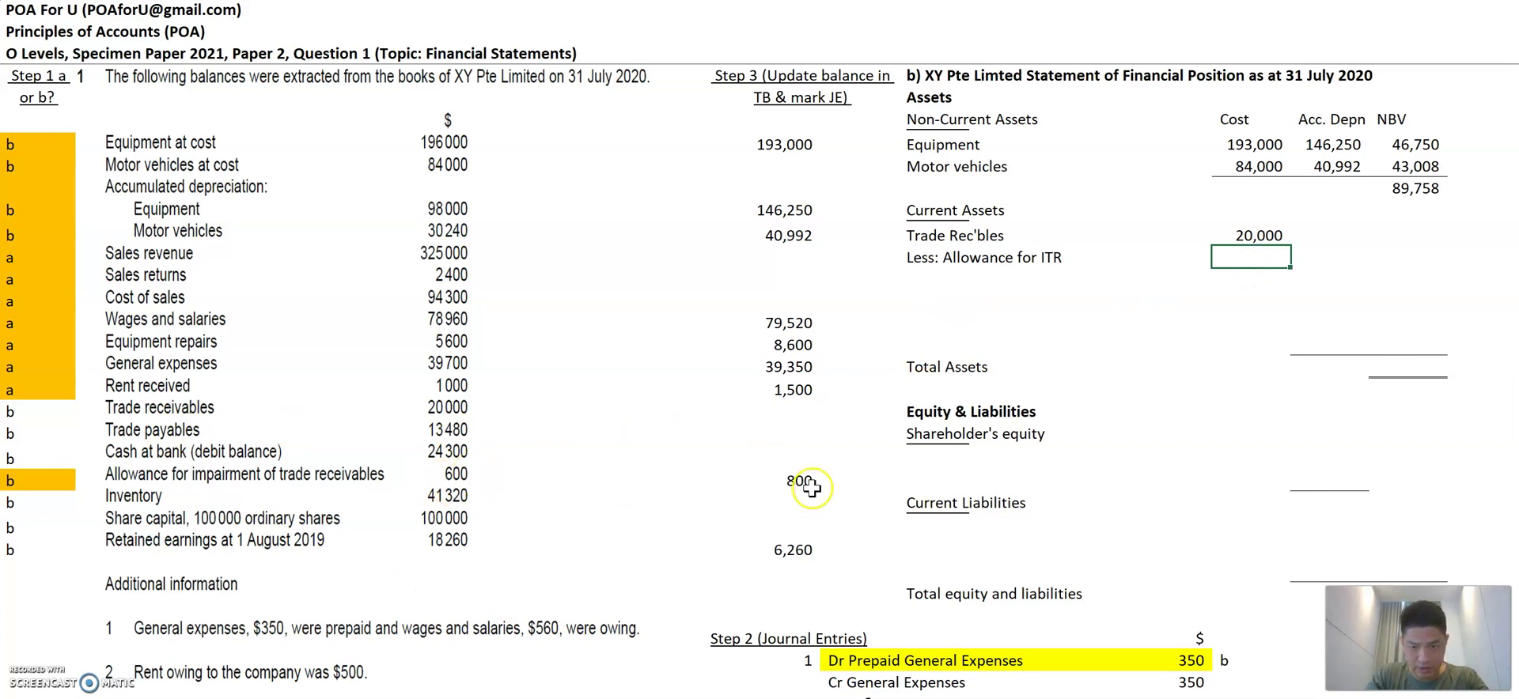
key("Return")
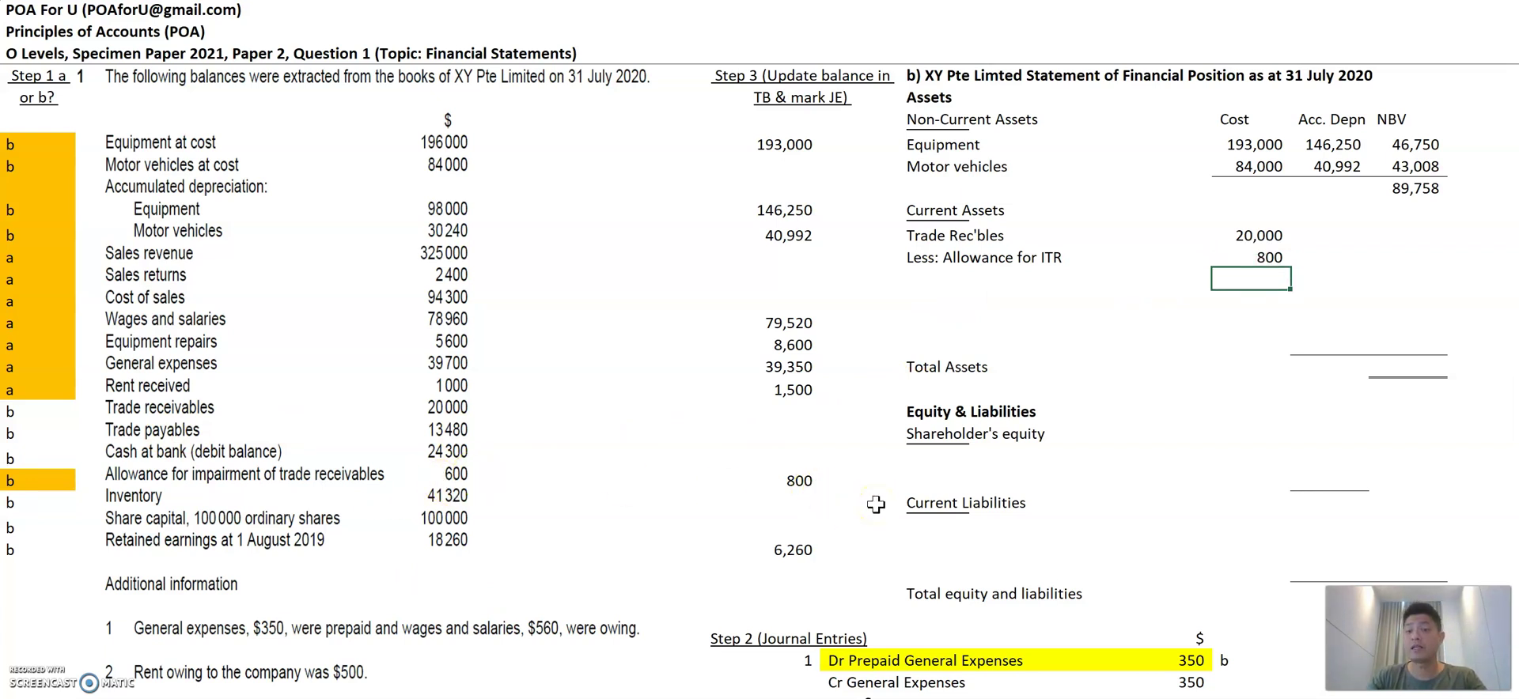
Step: Calculate net trade receivables of 19,200 by subtracting the 800 allowance from 20,000
key("Up")
key("Right")
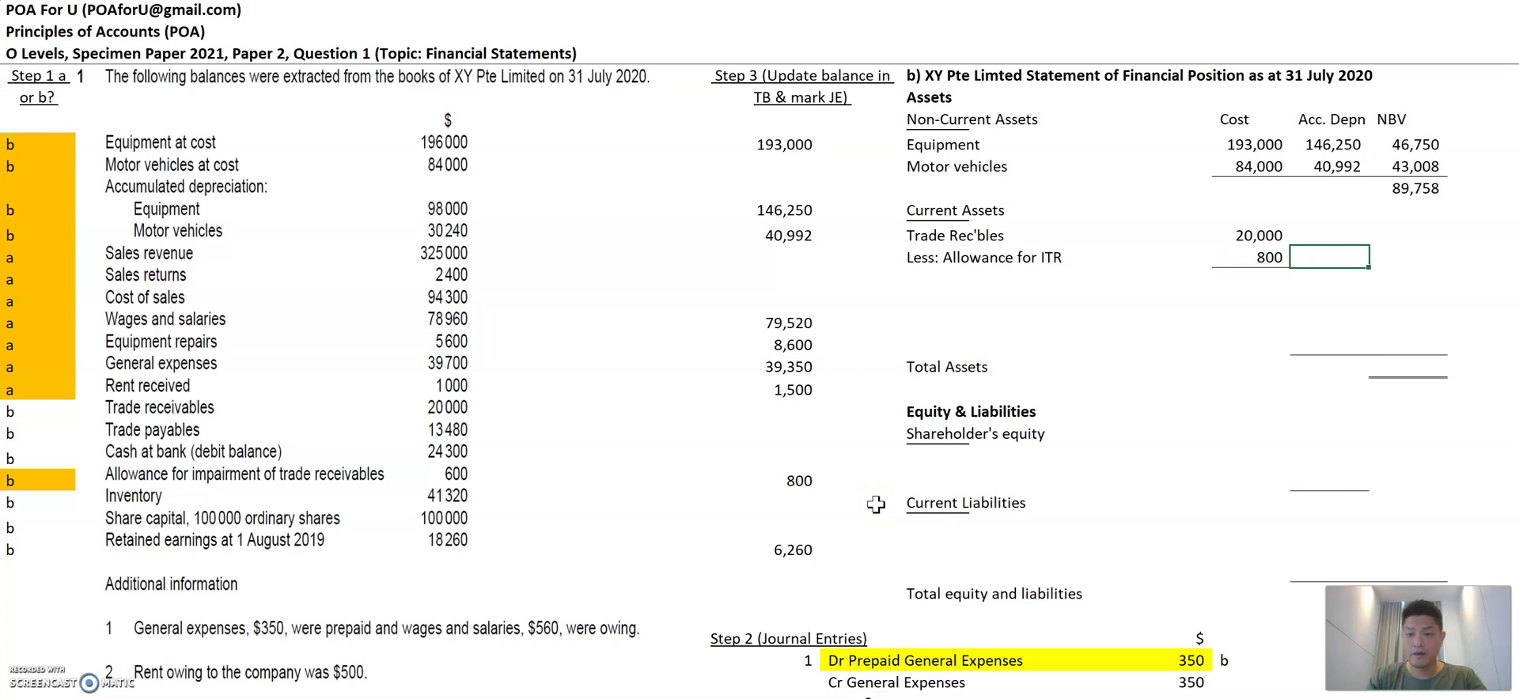
type("=sum")
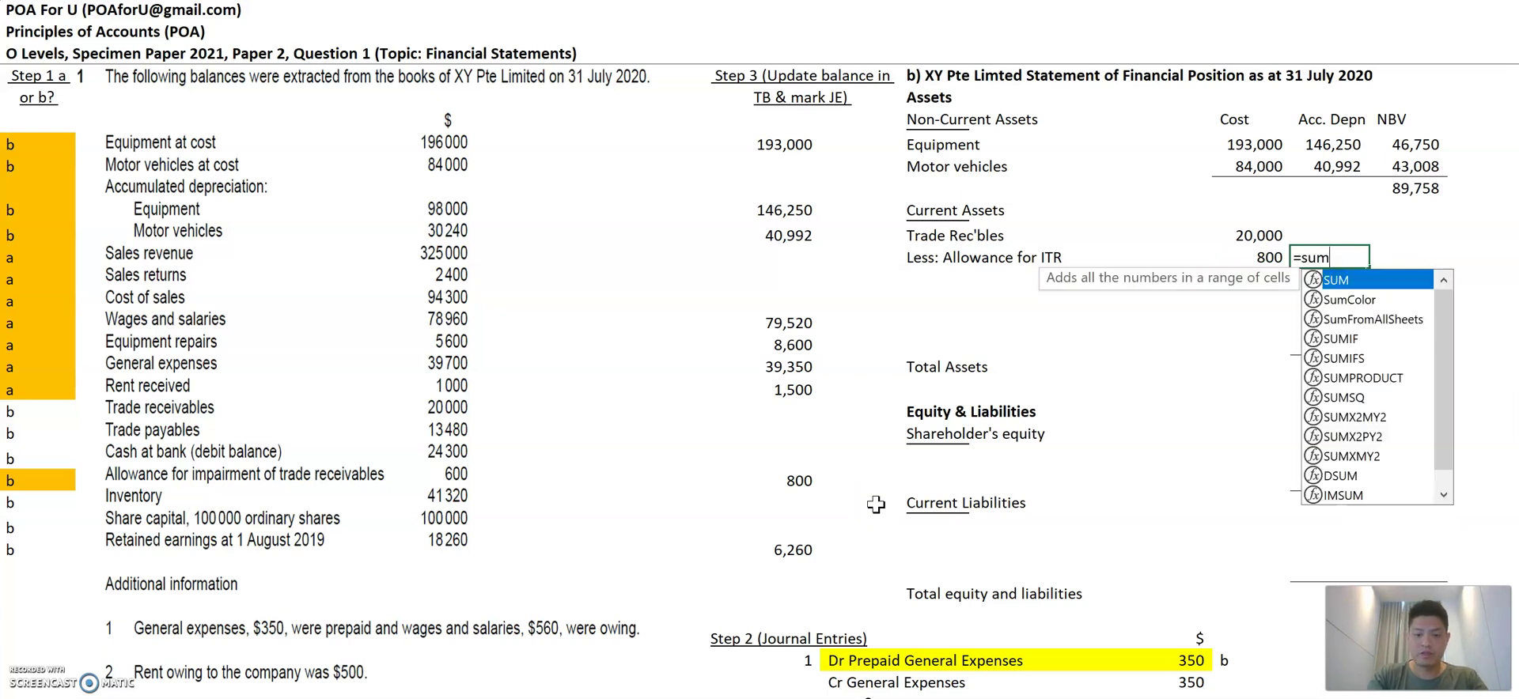
type("=")
key("Left")
key("Up")
type("-")
key("Left")
key("Return")
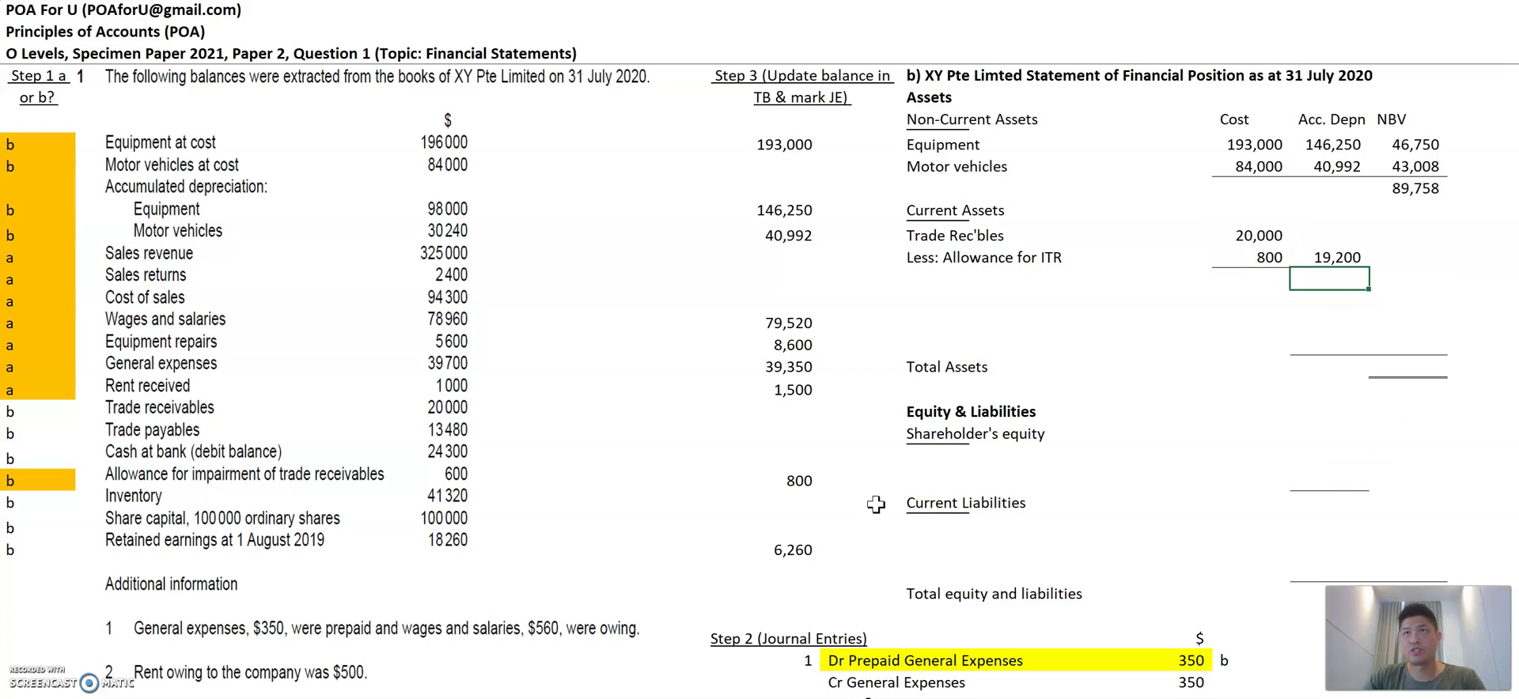
key("Left")
key("Left")
key("Left")
key("Left")
key("Left")
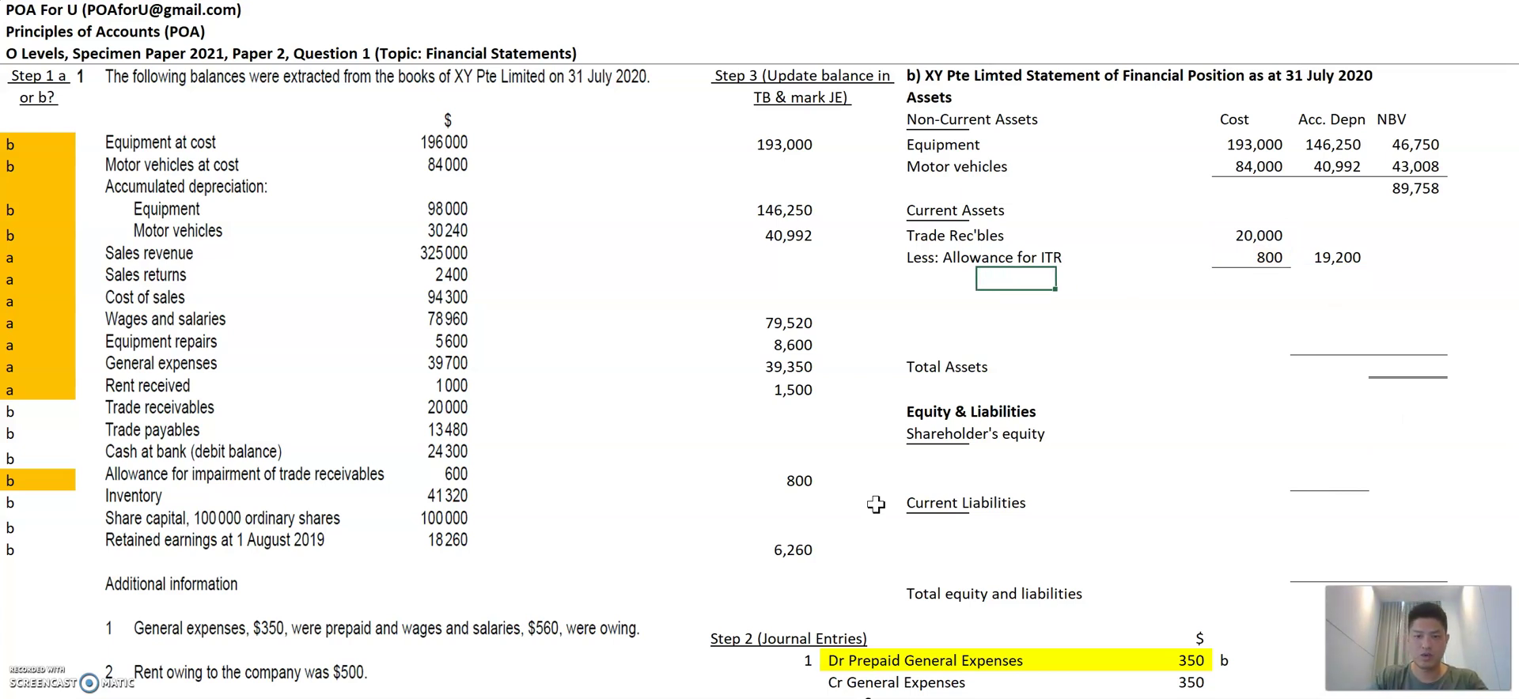
Step: Fill the Trade receivables mark orange and add Cash at bank of 24,300
left_click(47, 415)
key("F4")
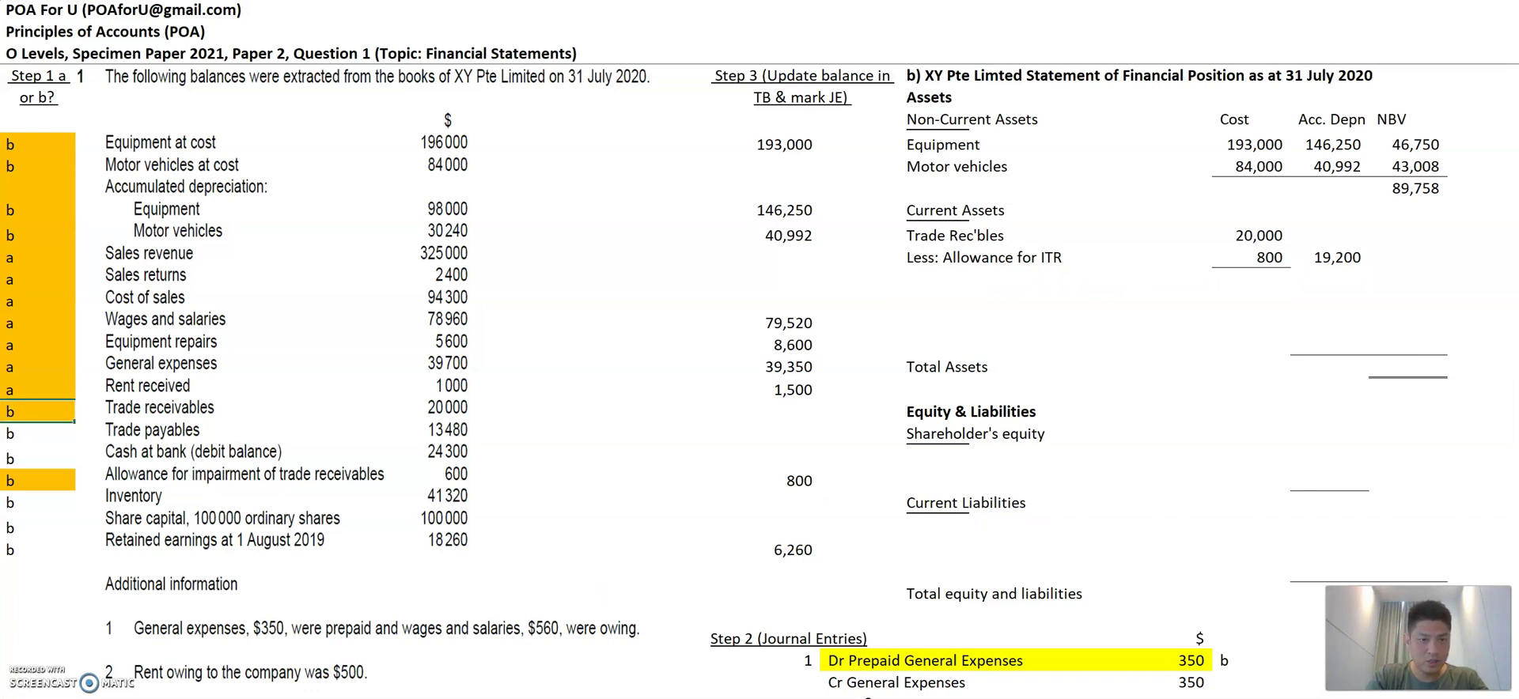
left_click(32, 457)
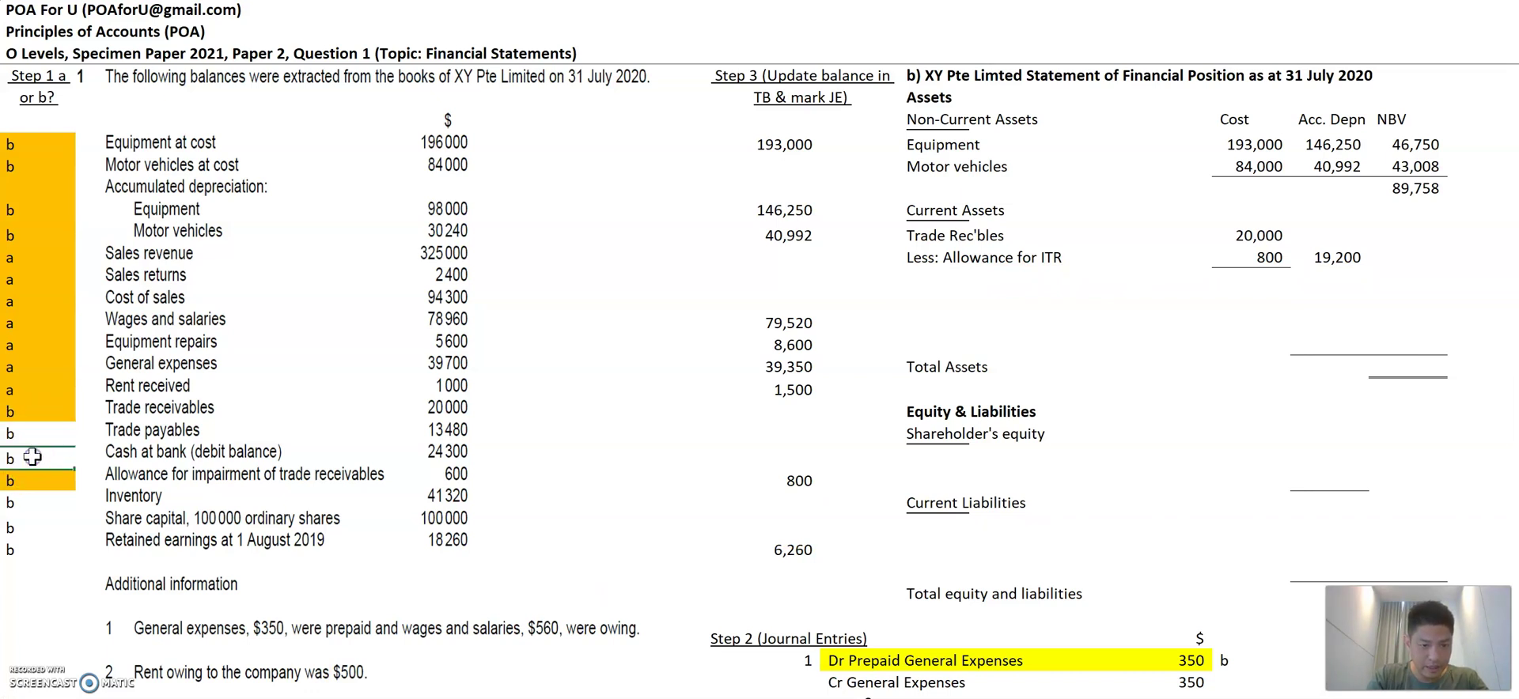
left_click(937, 284)
type("Cash at b")
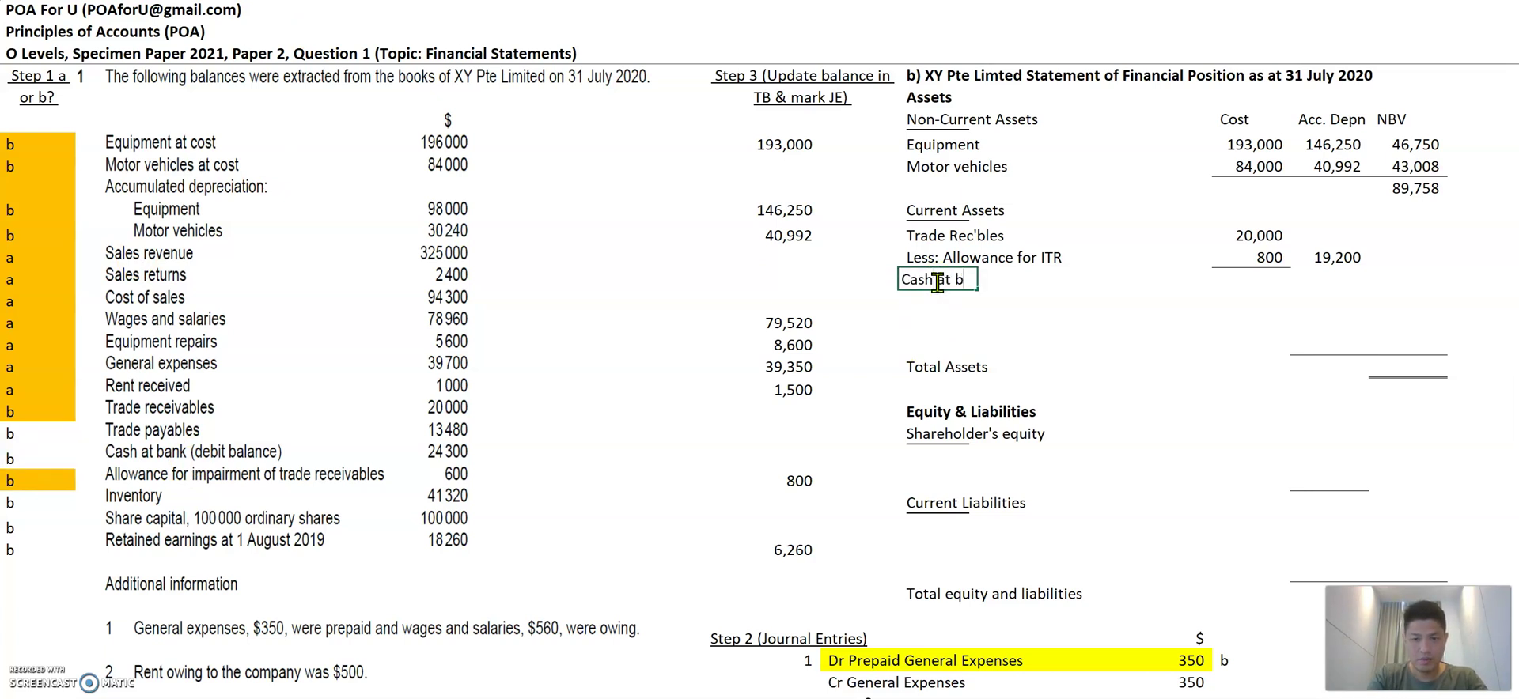
type("ank")
key("Right")
key("Right")
key("Right")
key("Right")
key("Right")
type("24,300")
left_click(937, 299)
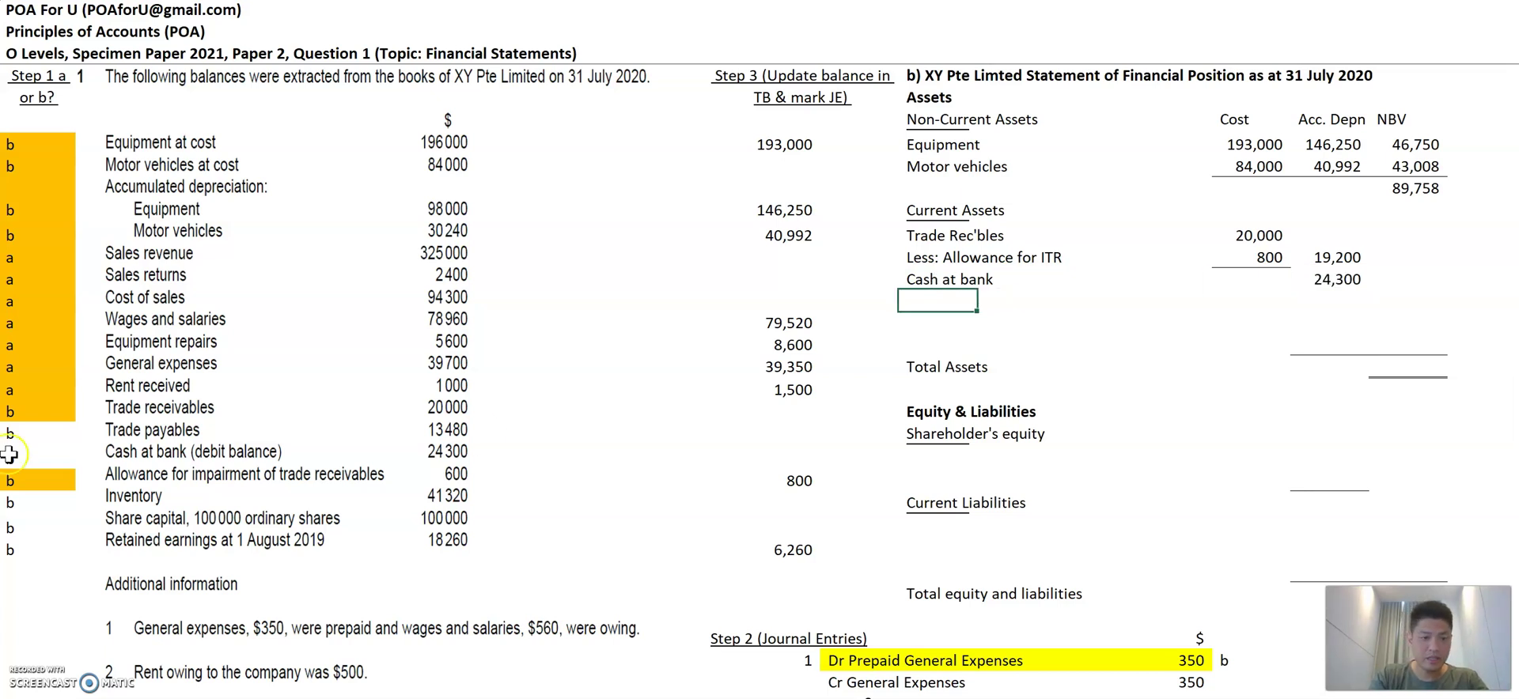
Step: Fill the Cash at bank and Inventory 'b' marks orange
left_click(32, 457)
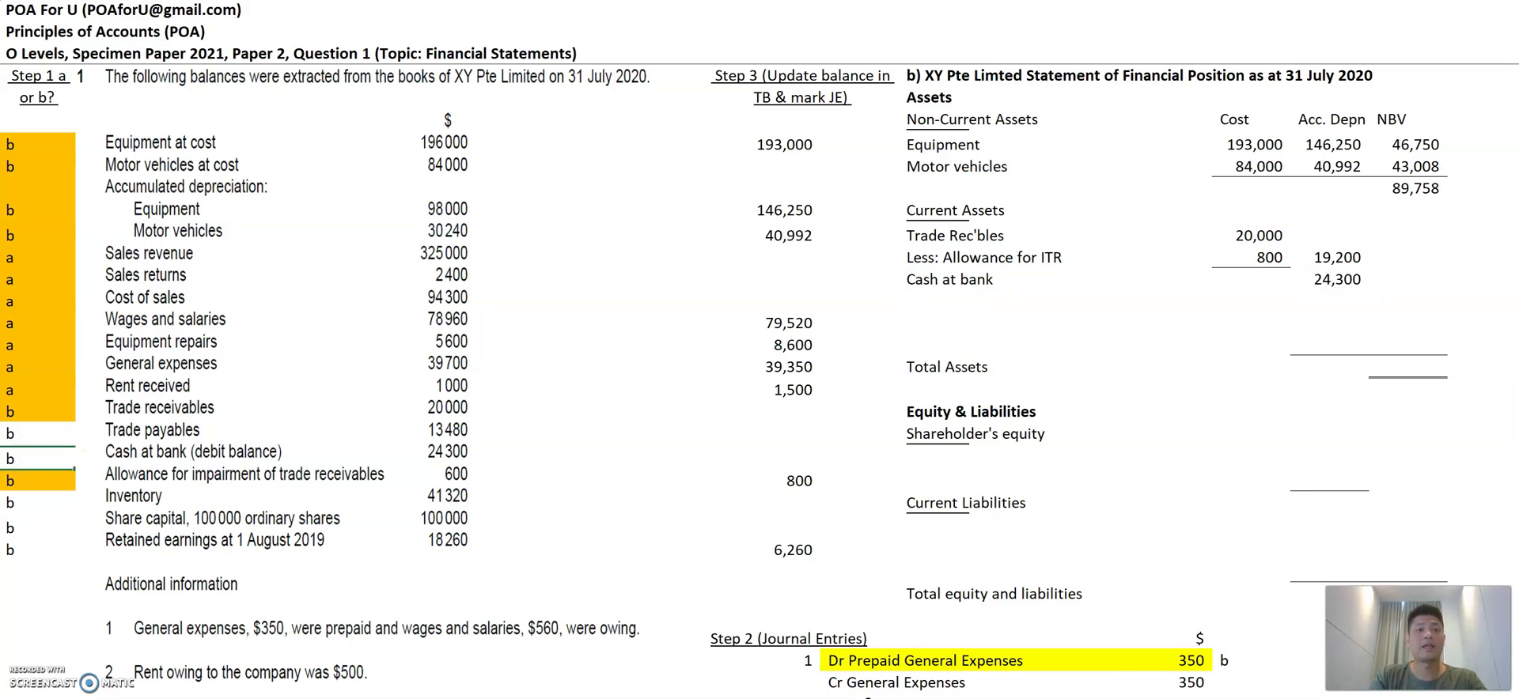
key("F4")
left_click(35, 508)
key("F4")
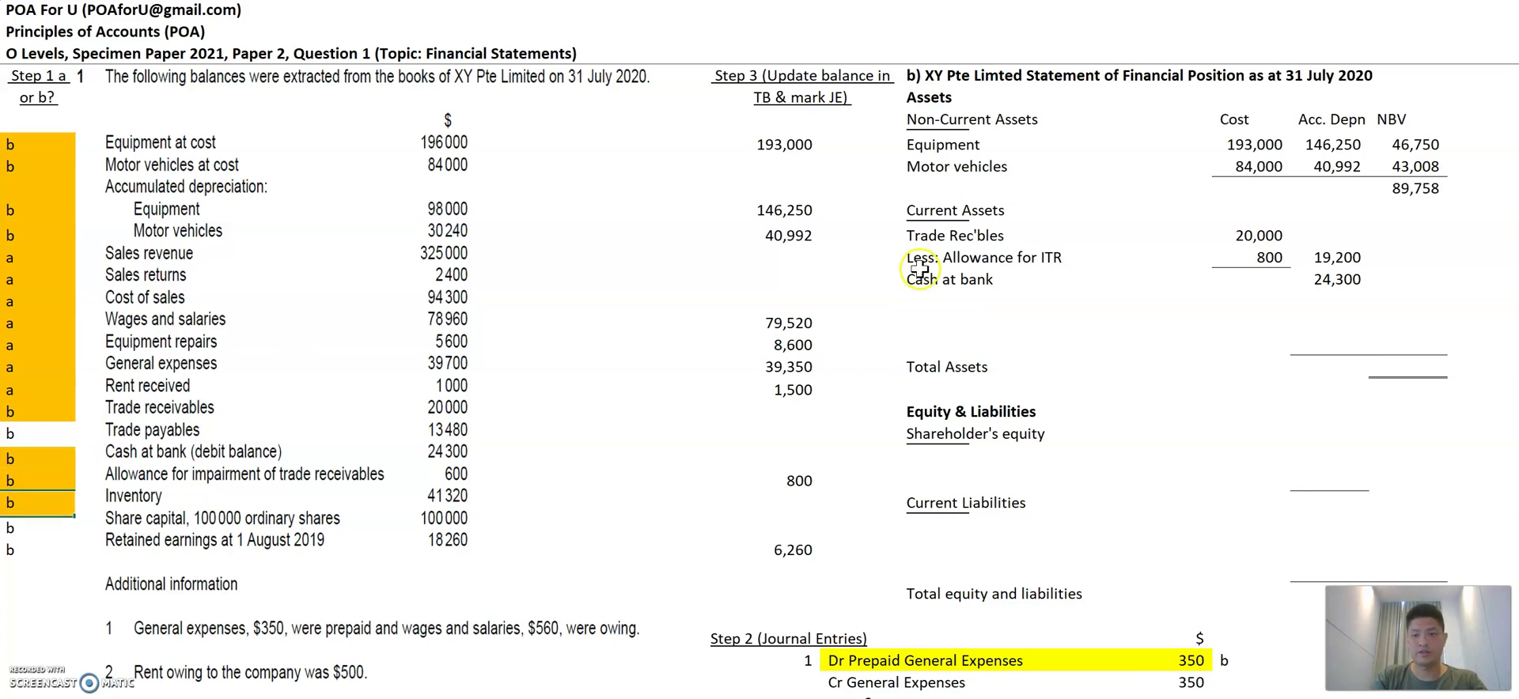
Step: Add Inventory below Cash at bank, correcting the amount from 42,320 to 41,320
left_click(949, 298)
type("Inventory")
key("Tab")
key("Tab")
key("Tab")
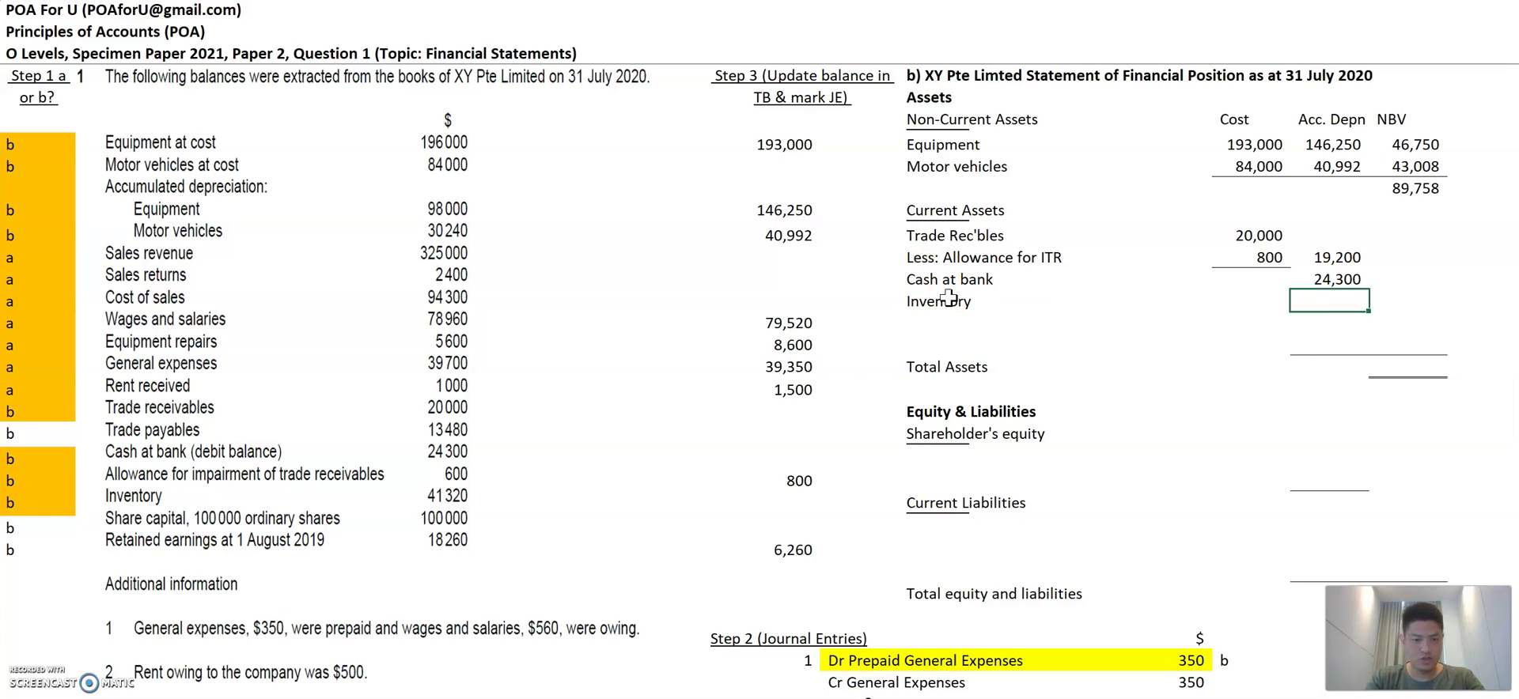
type("4232")
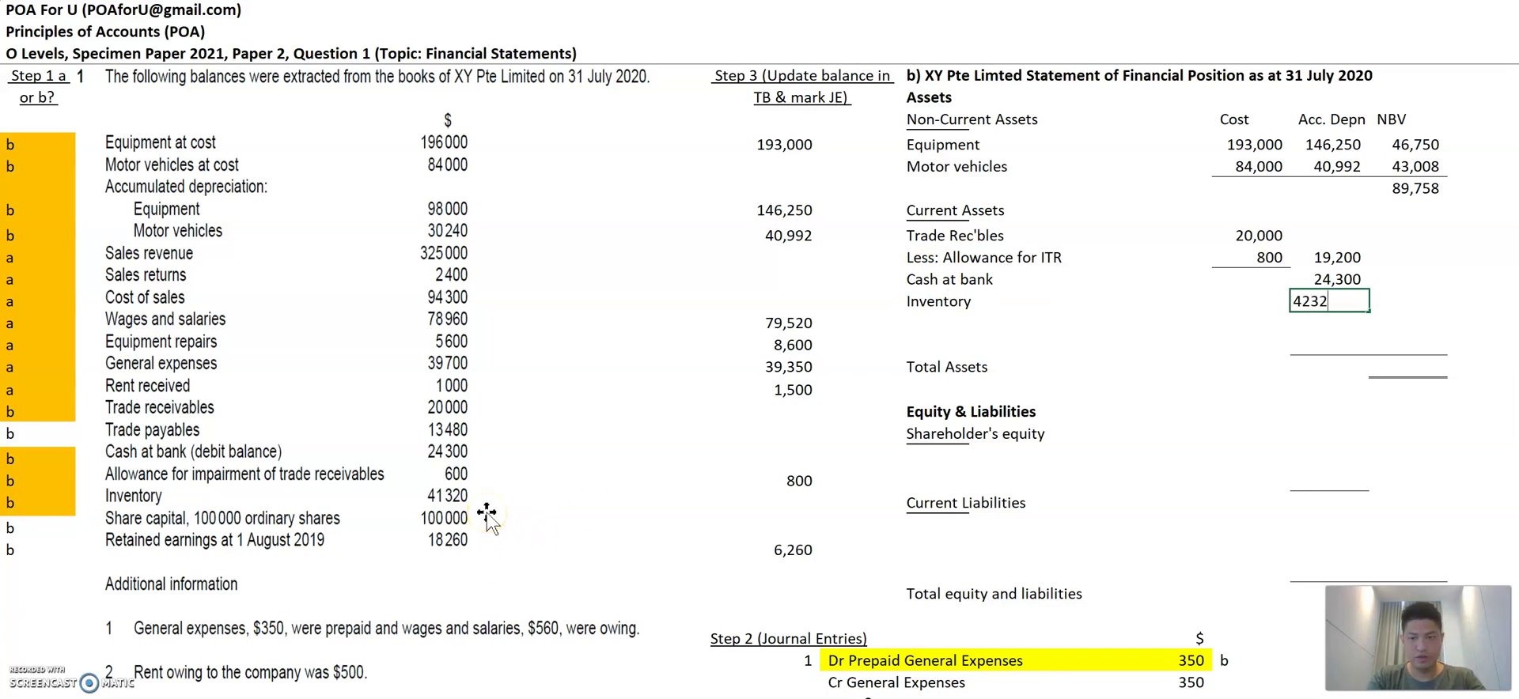
type("0")
key("Return")
key("Up")
key("Right")
key("Right")
key("Right")
key("F2")
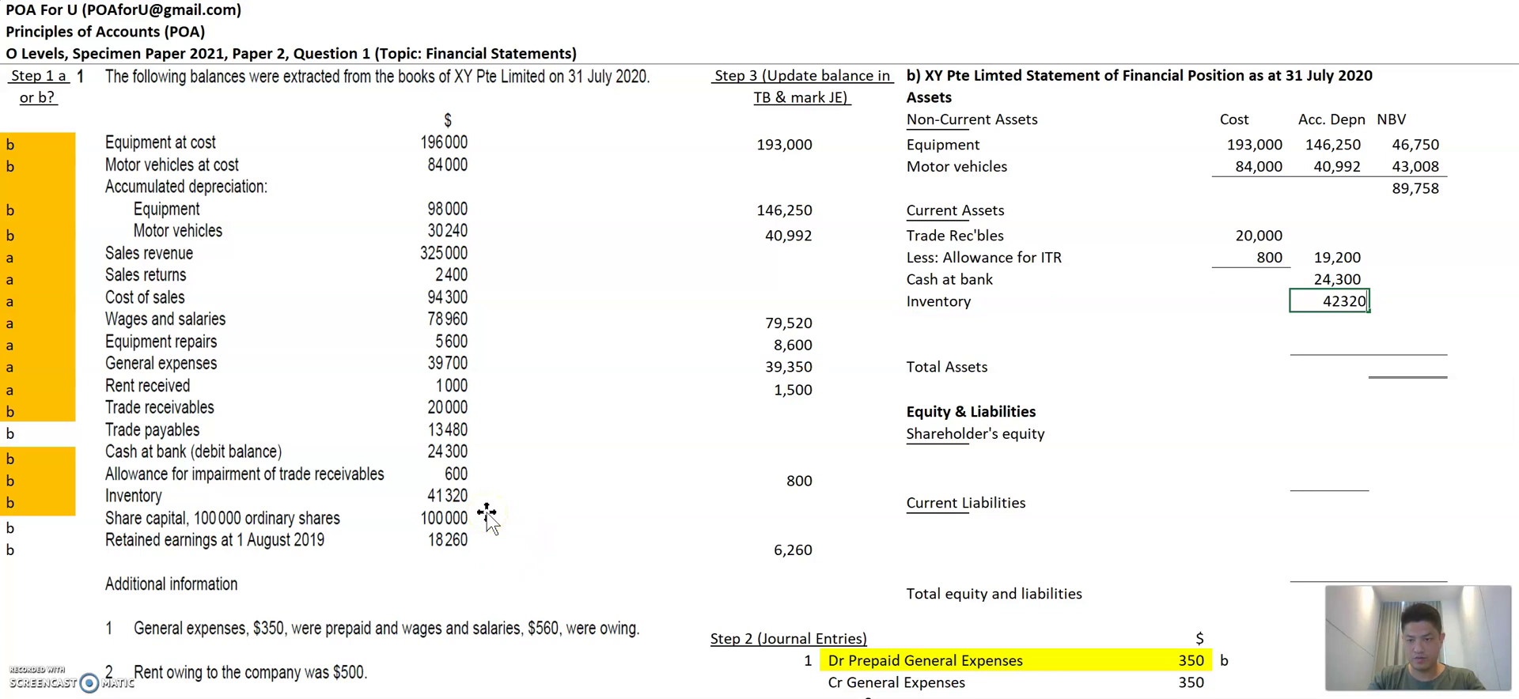
type("1")
key("Return")
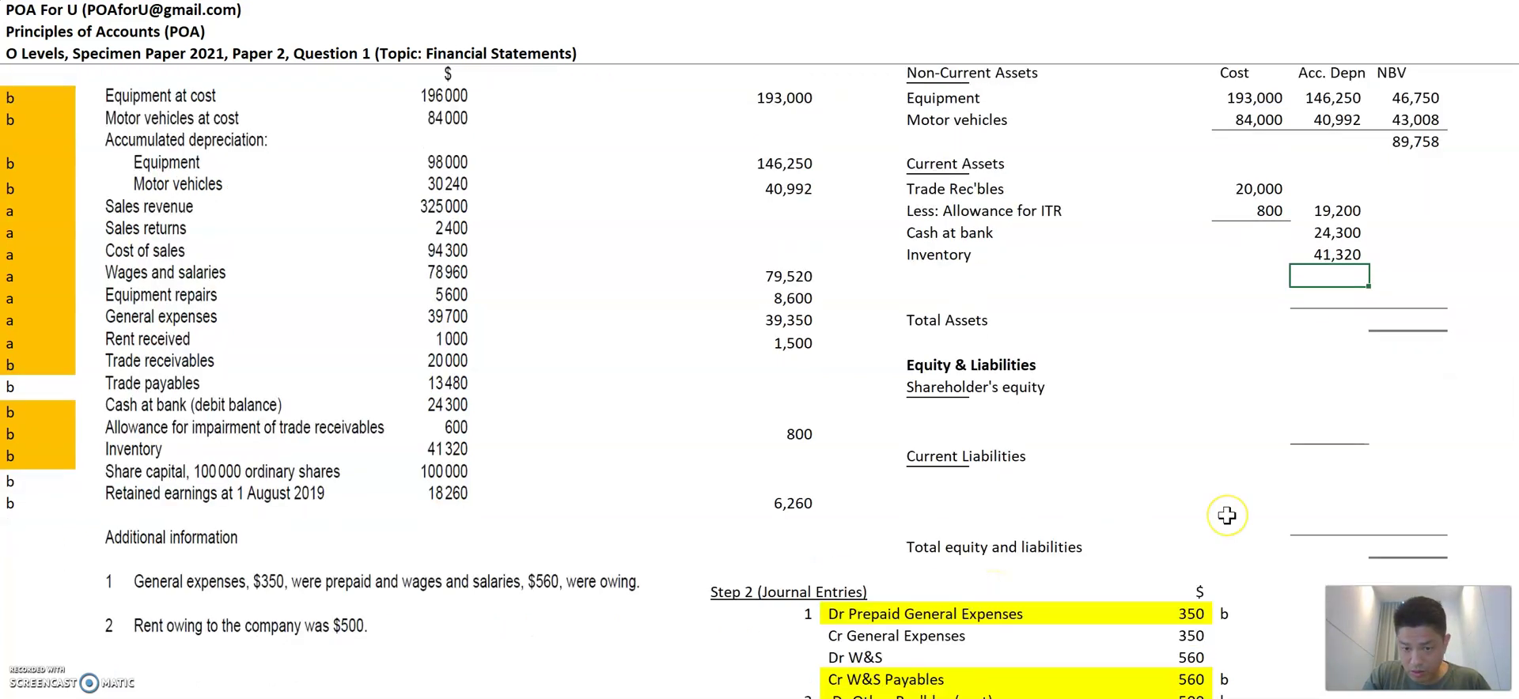
Step: Add Prepaid GE of 350 and fill its journal entry 'b' mark orange
scroll(1227, 516, "down", 3)
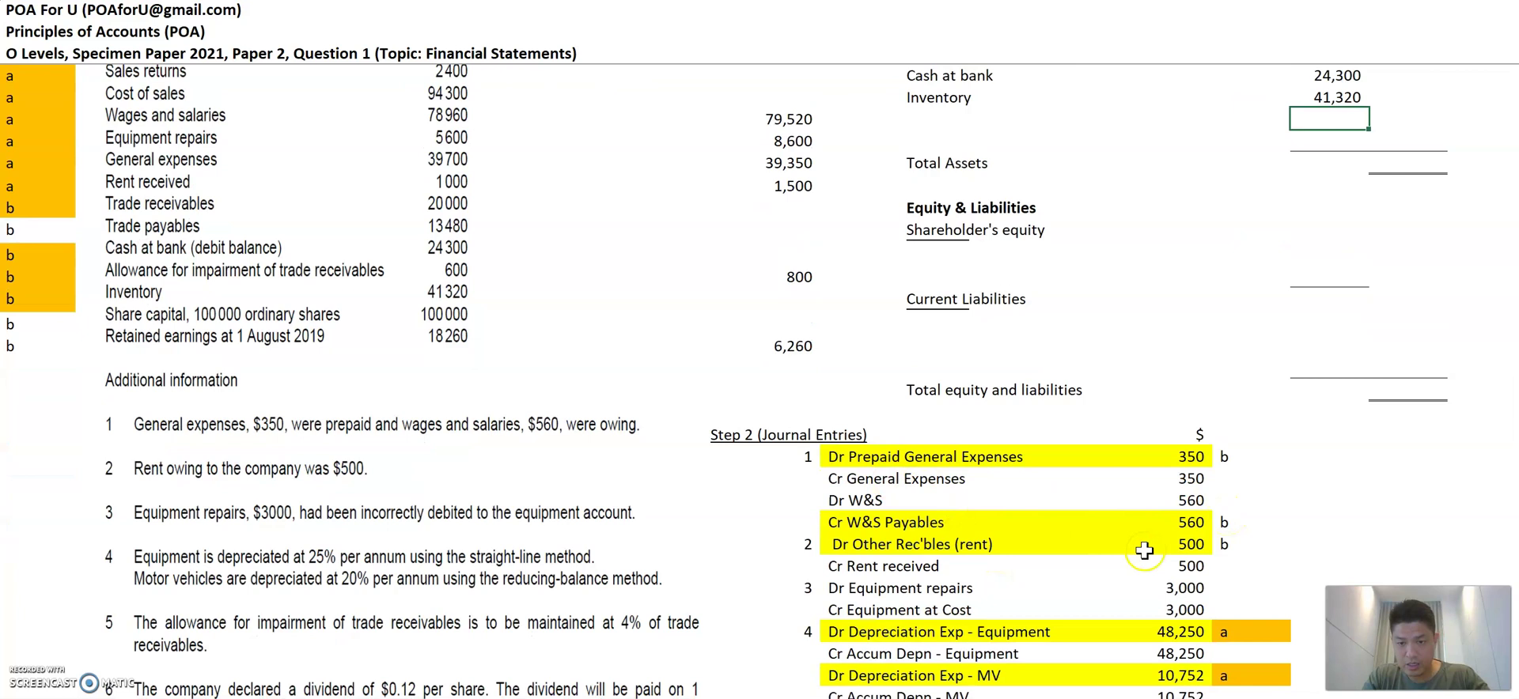
left_click(1228, 458)
left_click(946, 118)
type("Prepaid")
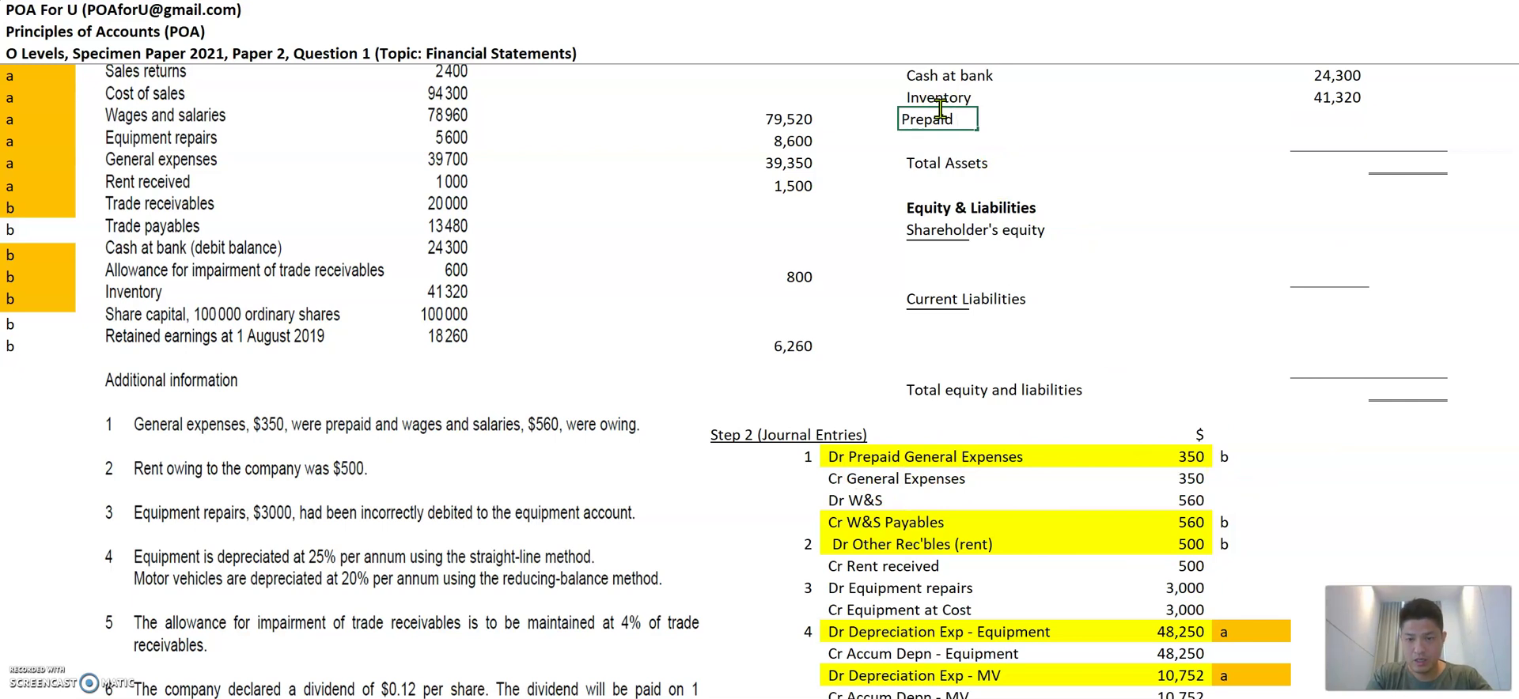
key("Right")
key("Right")
key("Right")
key("Right")
key("Right")
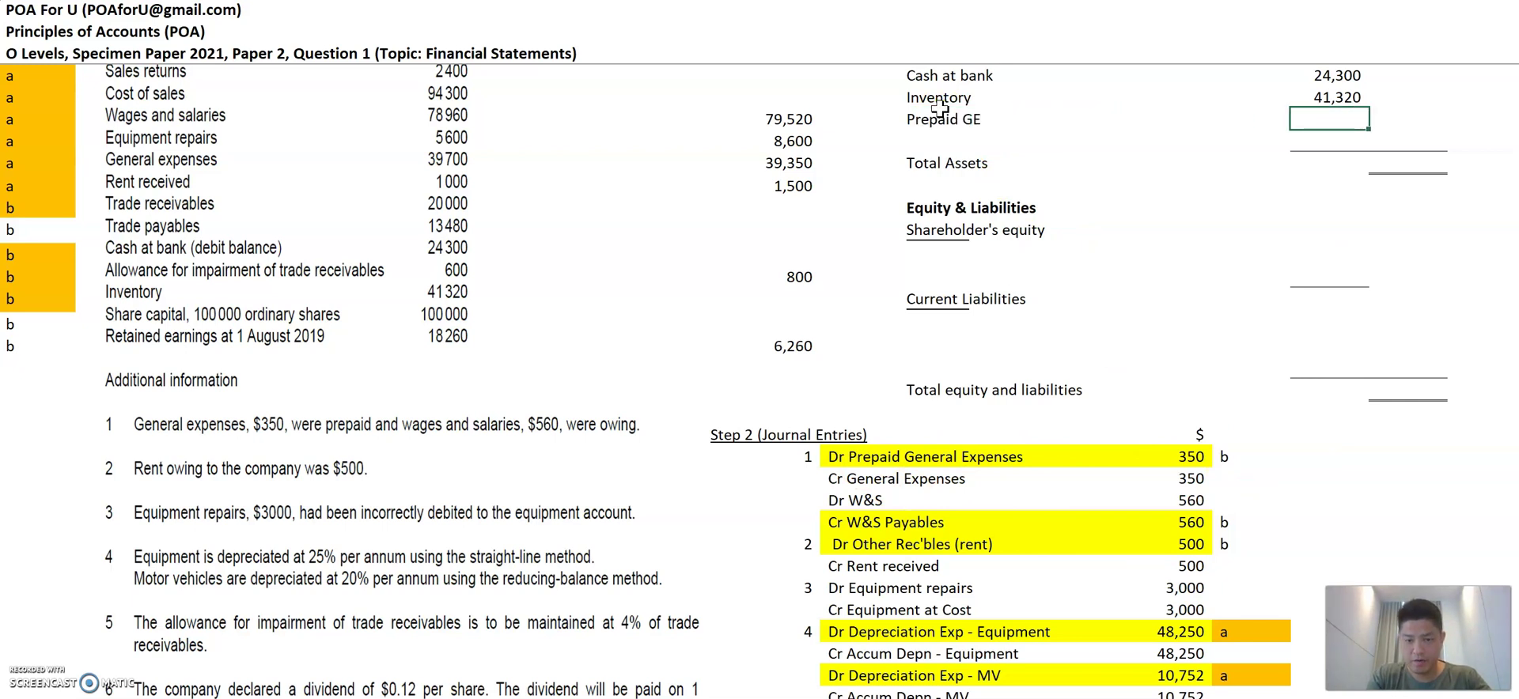
type("350")
key("Return")
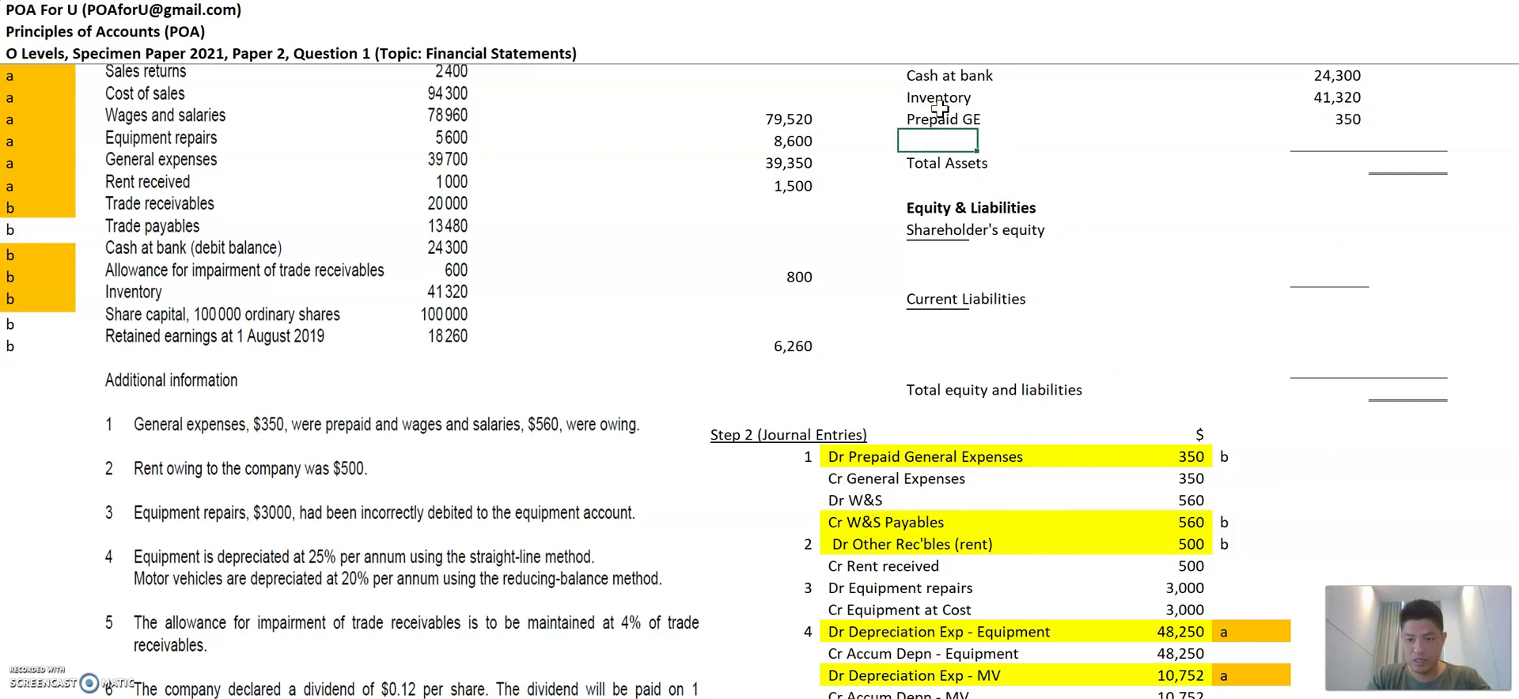
left_click(1223, 462)
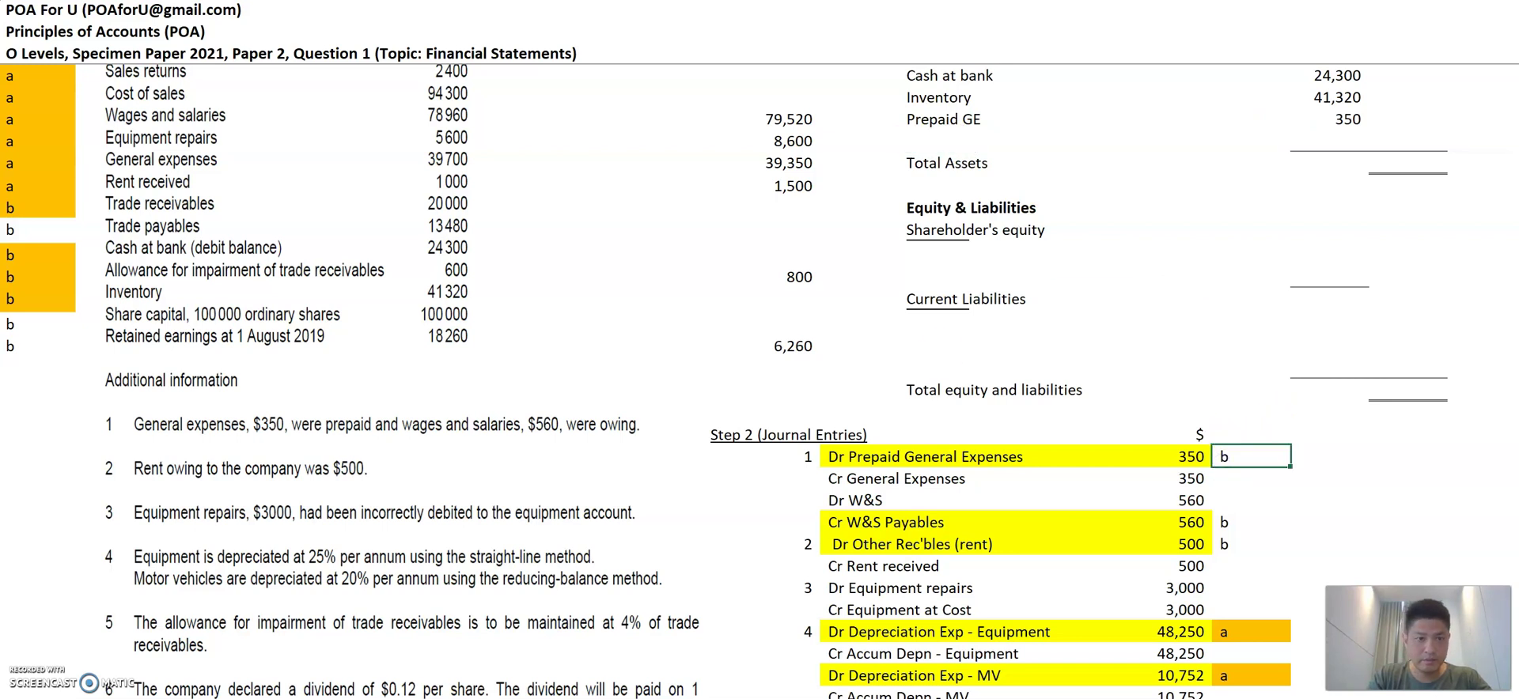
key("F4")
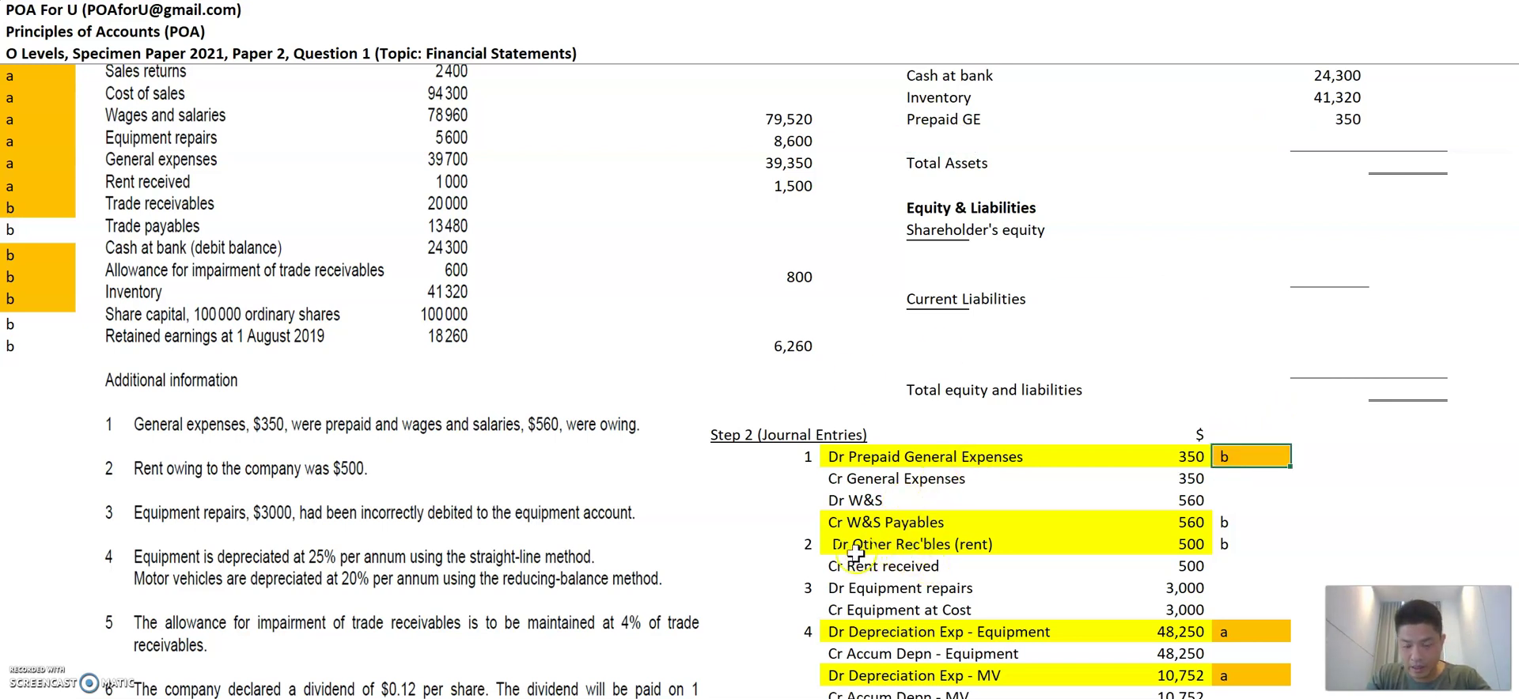
Step: Add Other Rec'bles - rent of 500 and fill its journal entry 'b' mark orange
left_click(1236, 545)
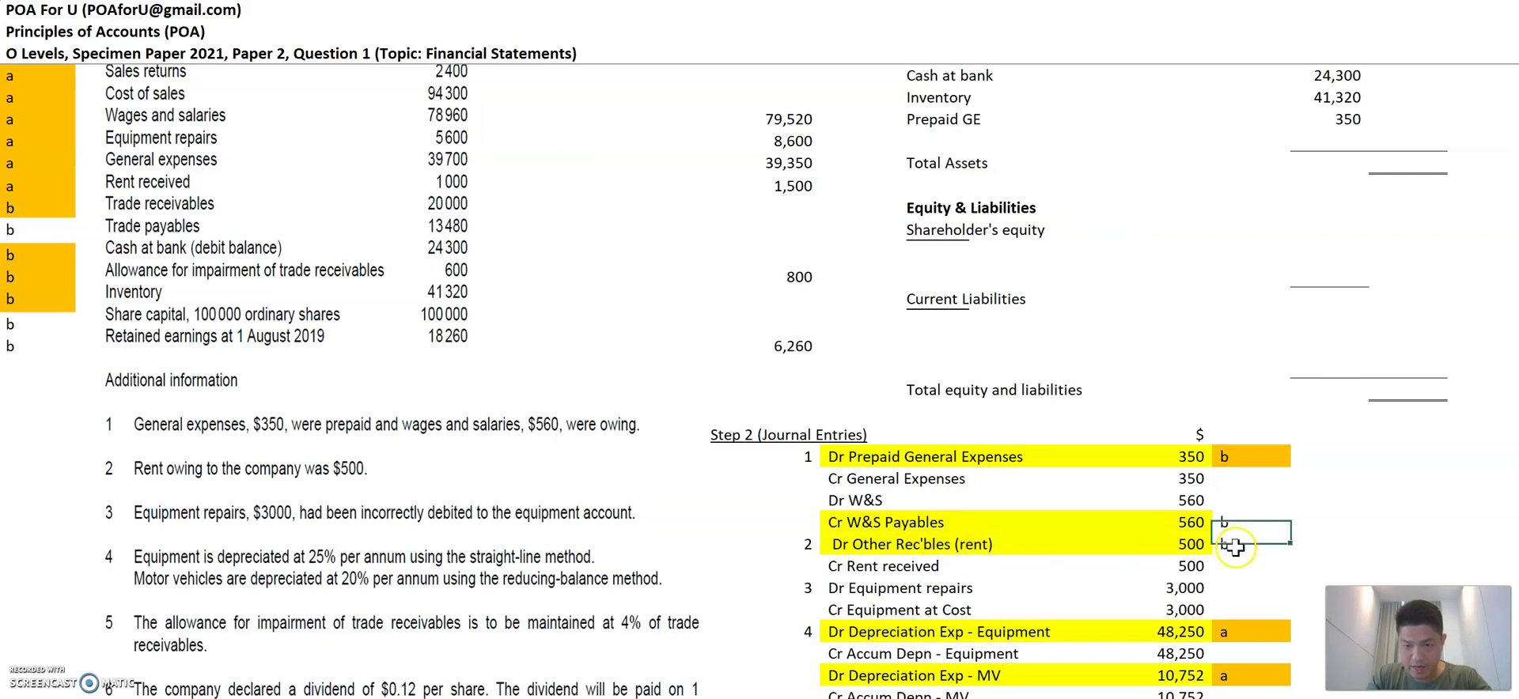
left_click(944, 141)
type("Other Rec'bles")
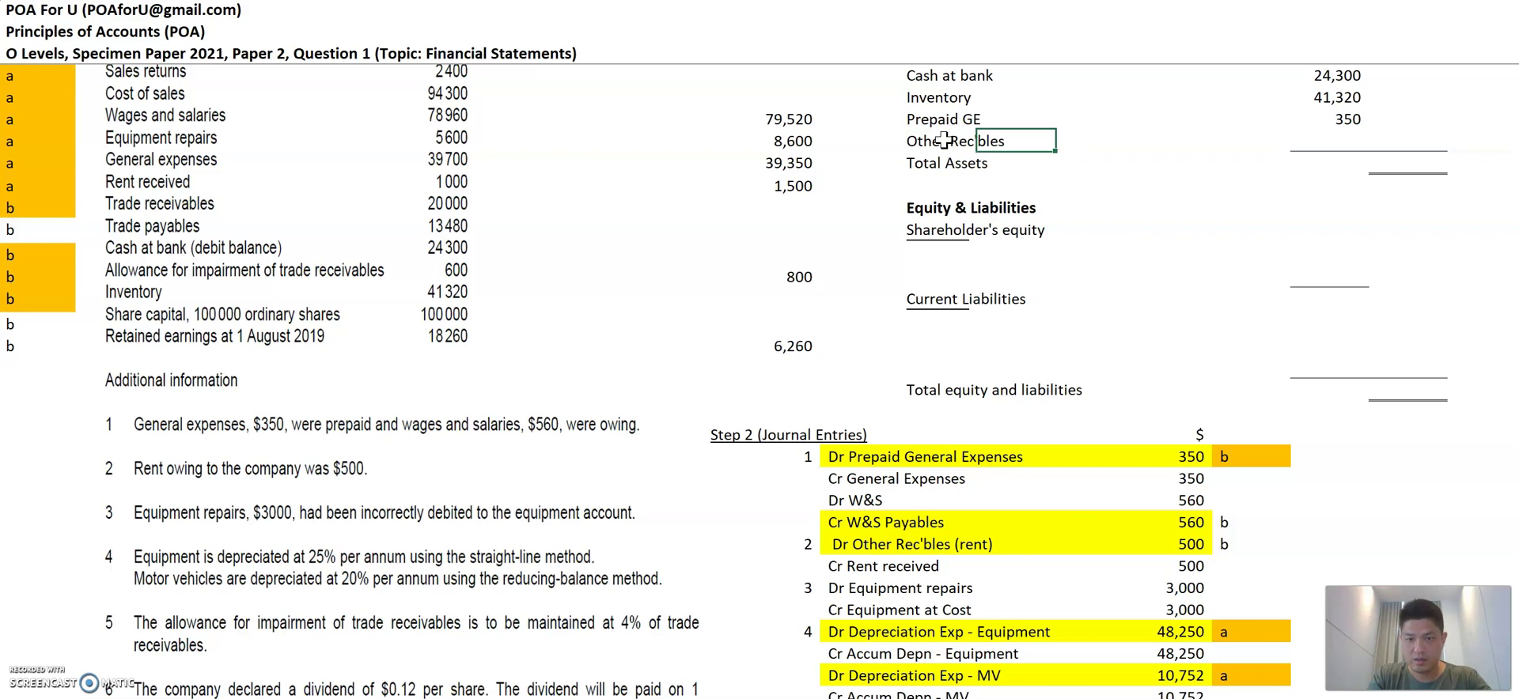
type("- rent")
key("Right")
key("Right")
key("Right")
key("Right")
key("Right")
type("500")
key("Right")
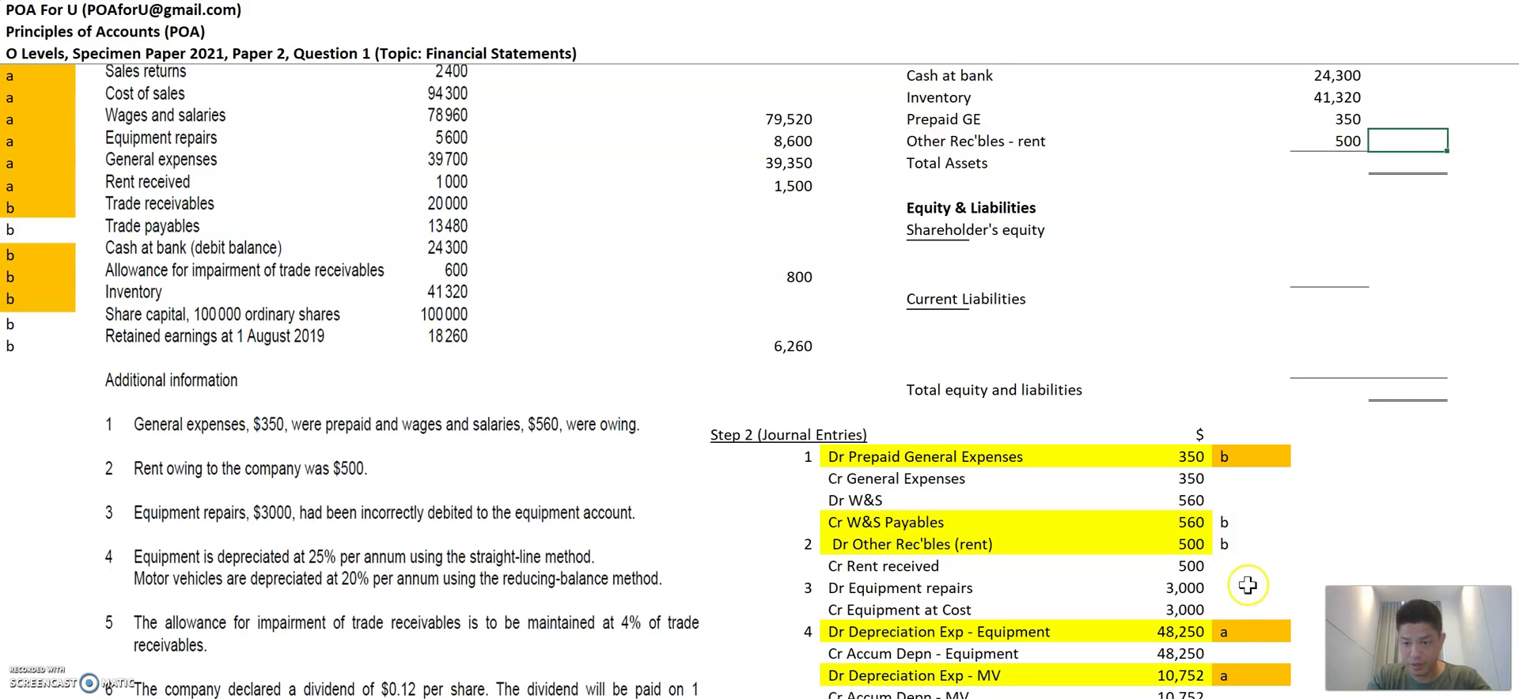
left_click(1234, 546)
key("F4")
scroll(1080, 443, "down", 2)
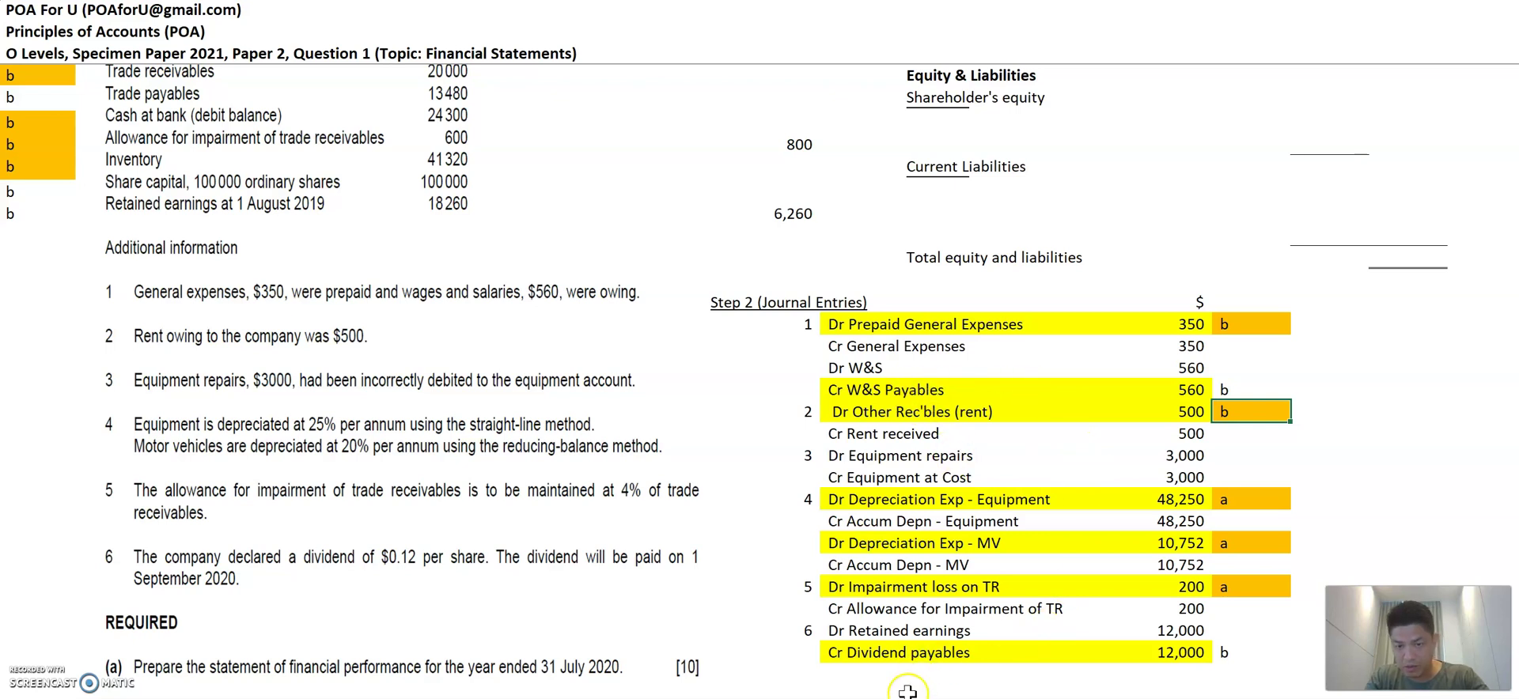
scroll(1072, 562, "up", 5)
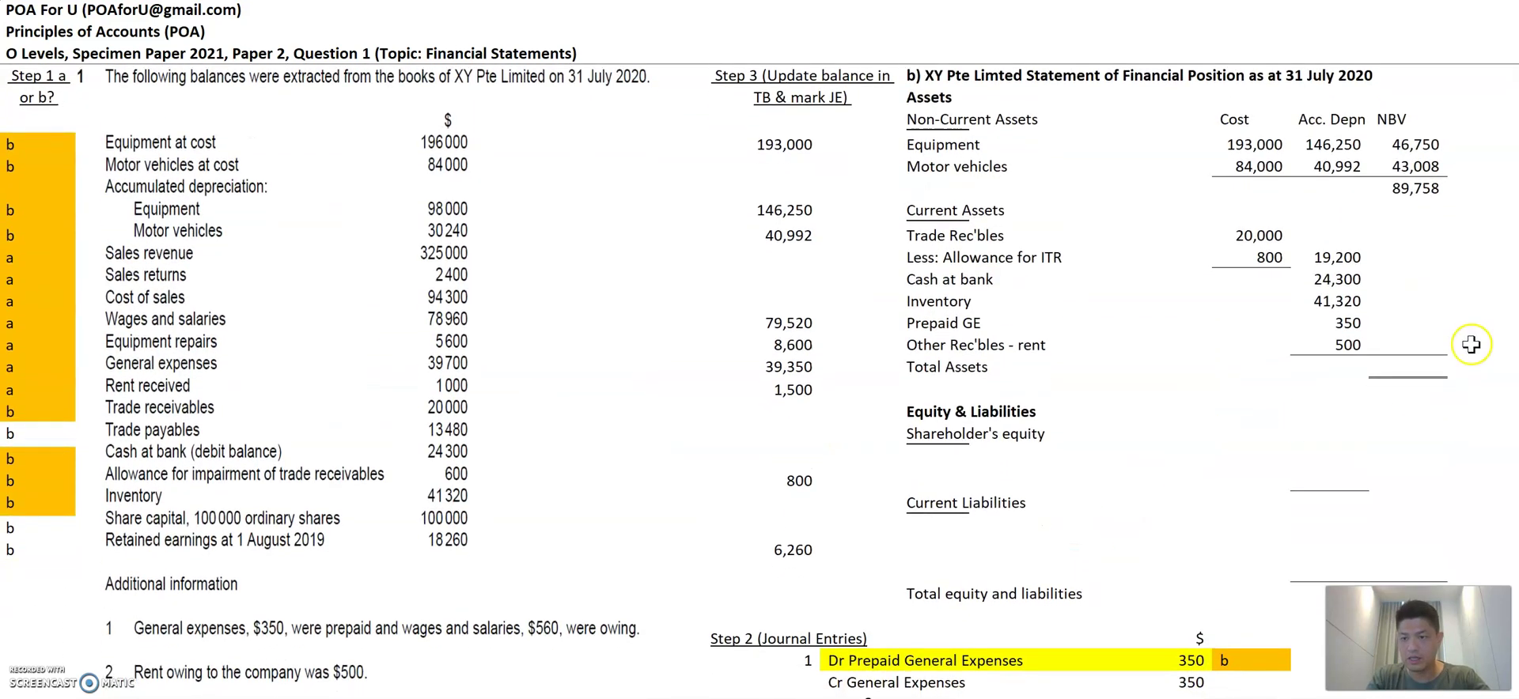
Step: Total the current assets with =SUM(Q12:Q16) beside the 500 rent receivable, giving 85,670
left_click(1416, 344)
type("=s")
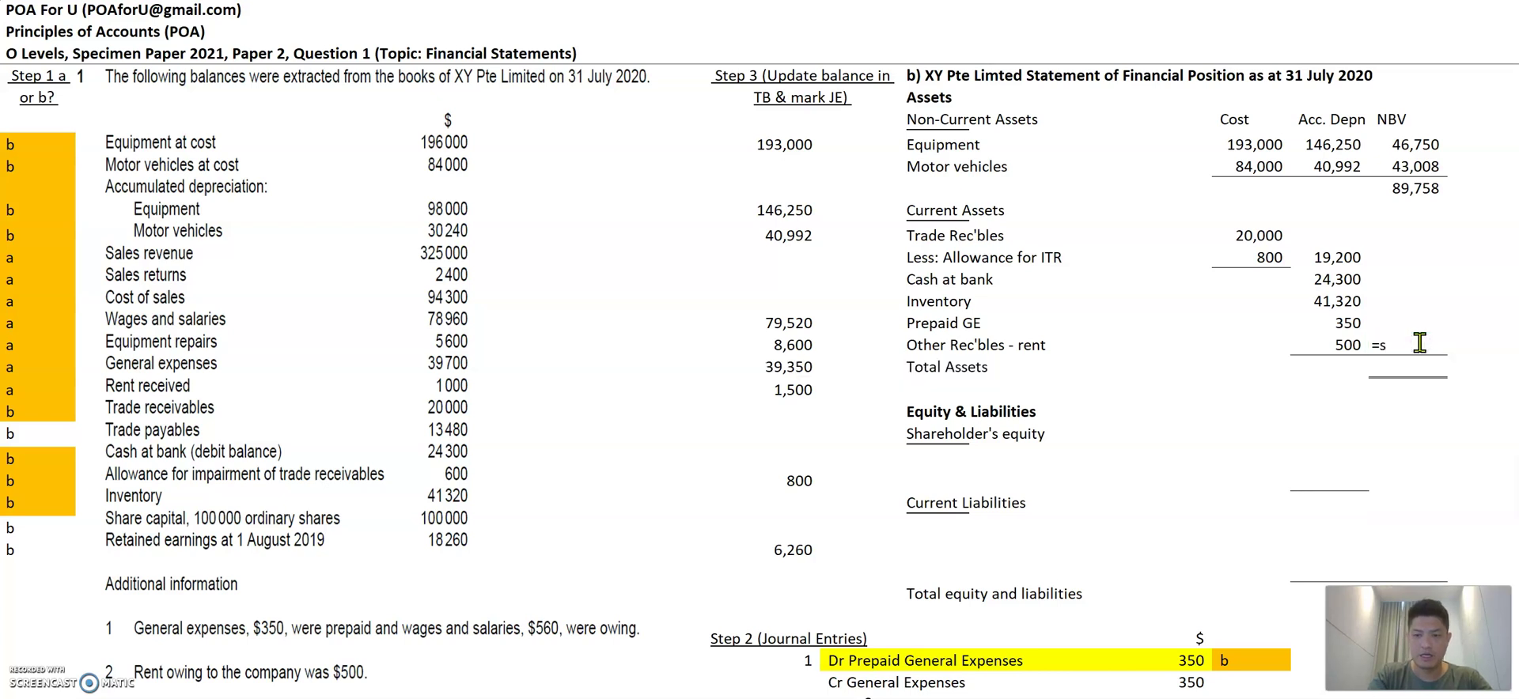
type("um")
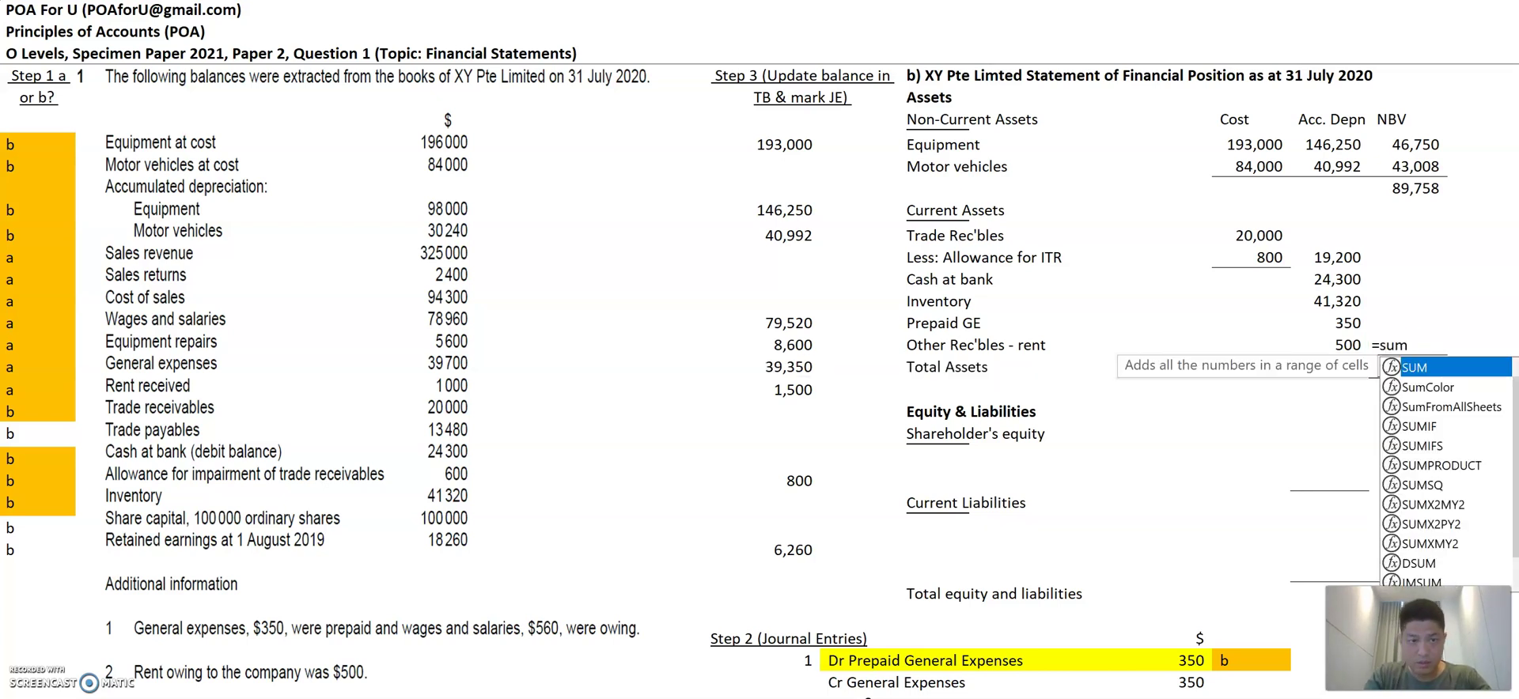
type("(")
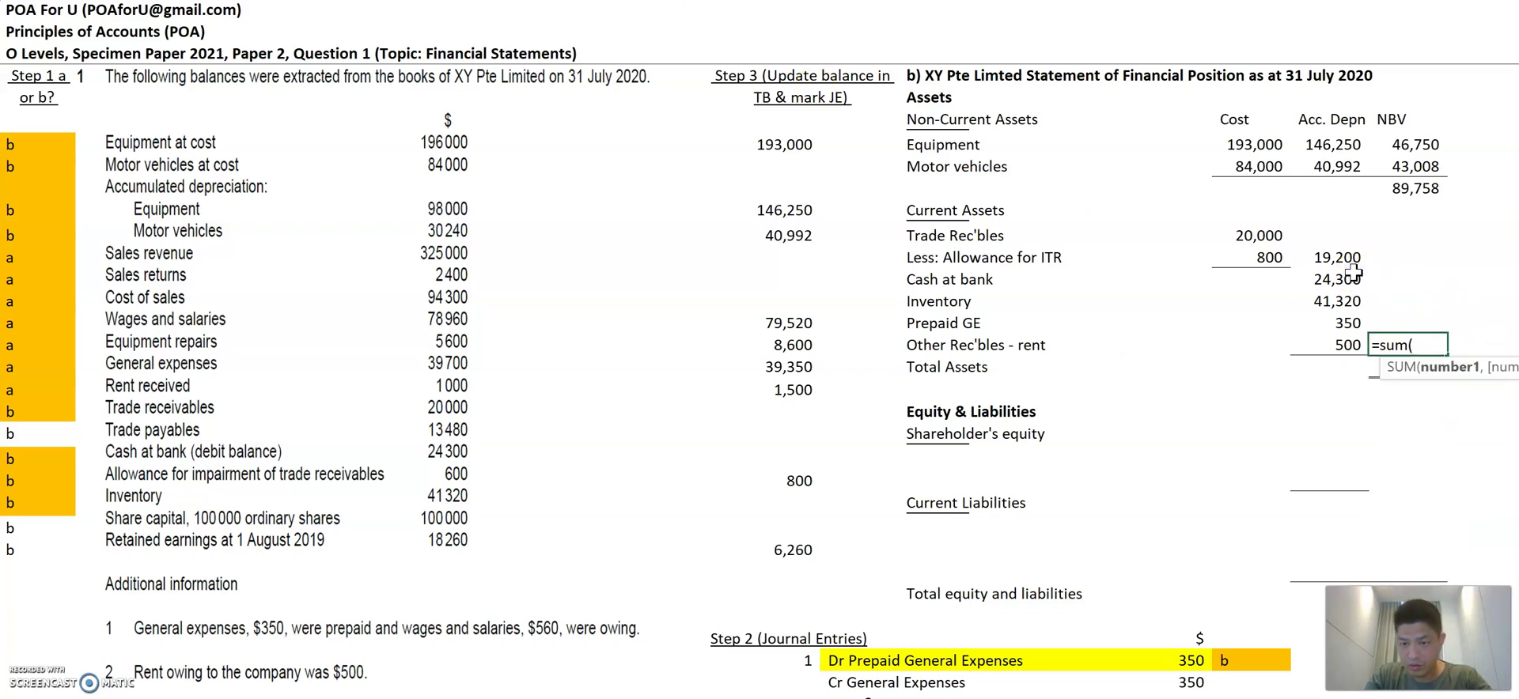
left_click_drag(1345, 257, 1348, 336)
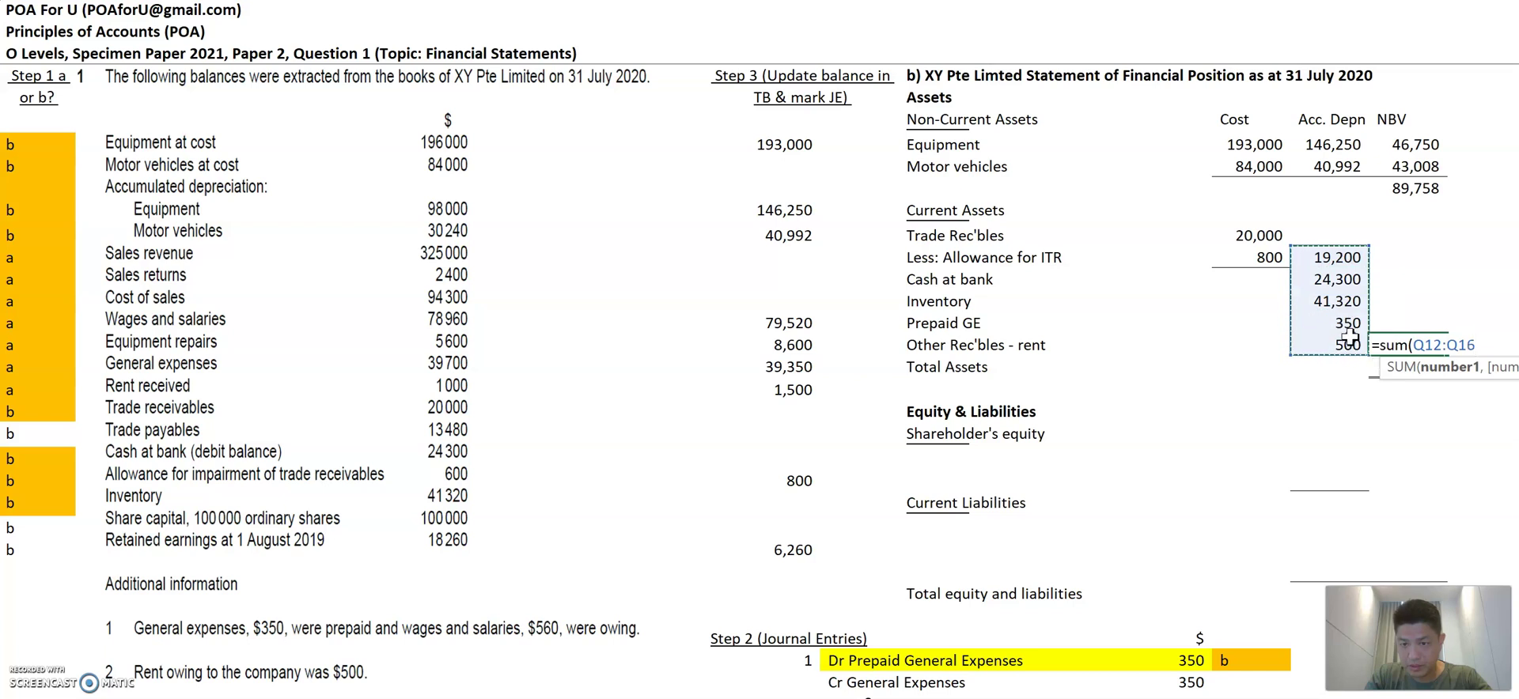
key("Return")
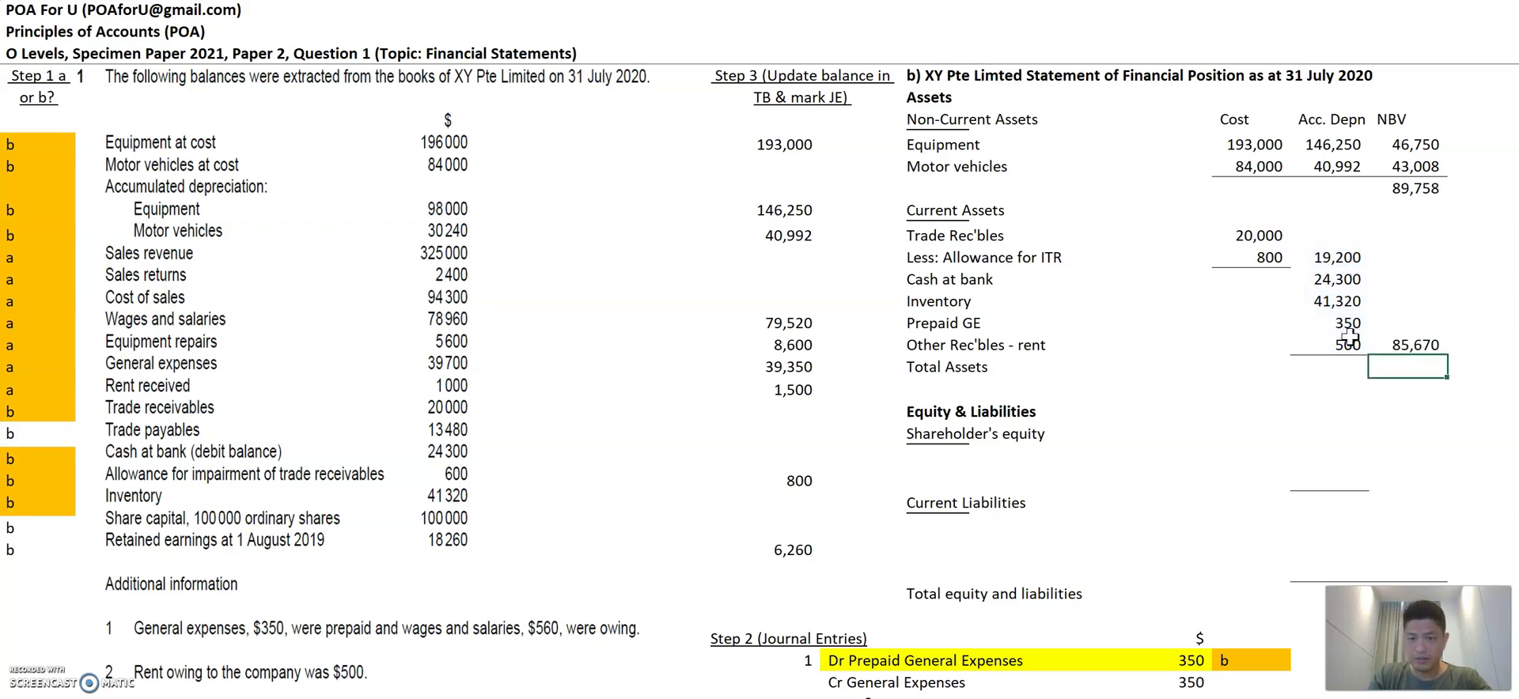